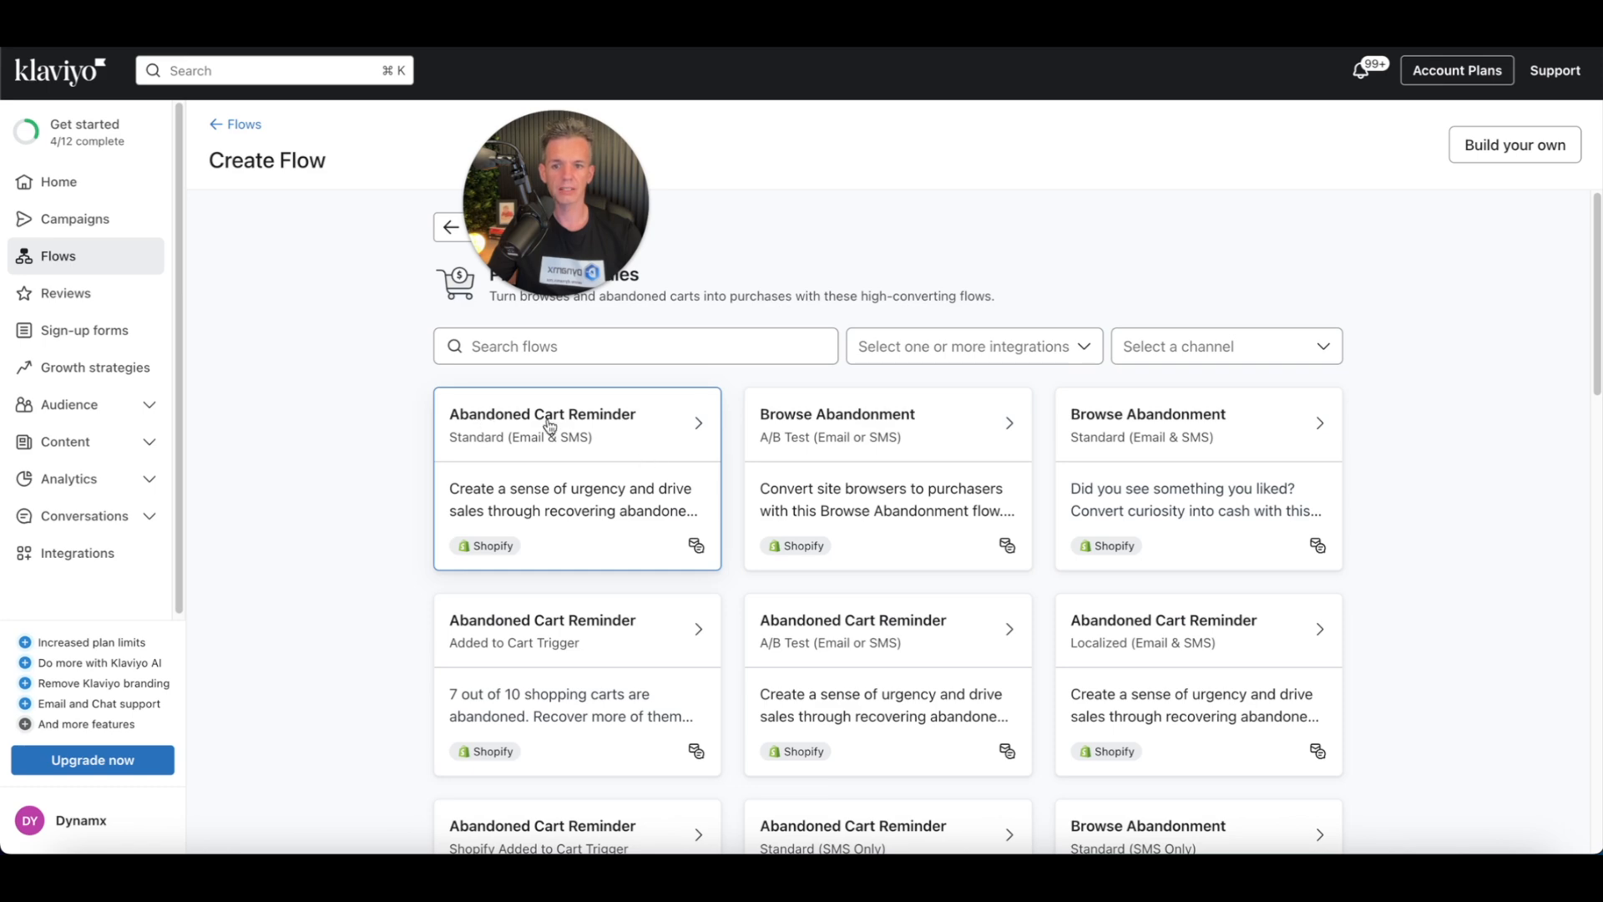
Step: Create a new flow from the Abandoned Cart Reminder Standard (Email & SMS) template
left_click(614, 464)
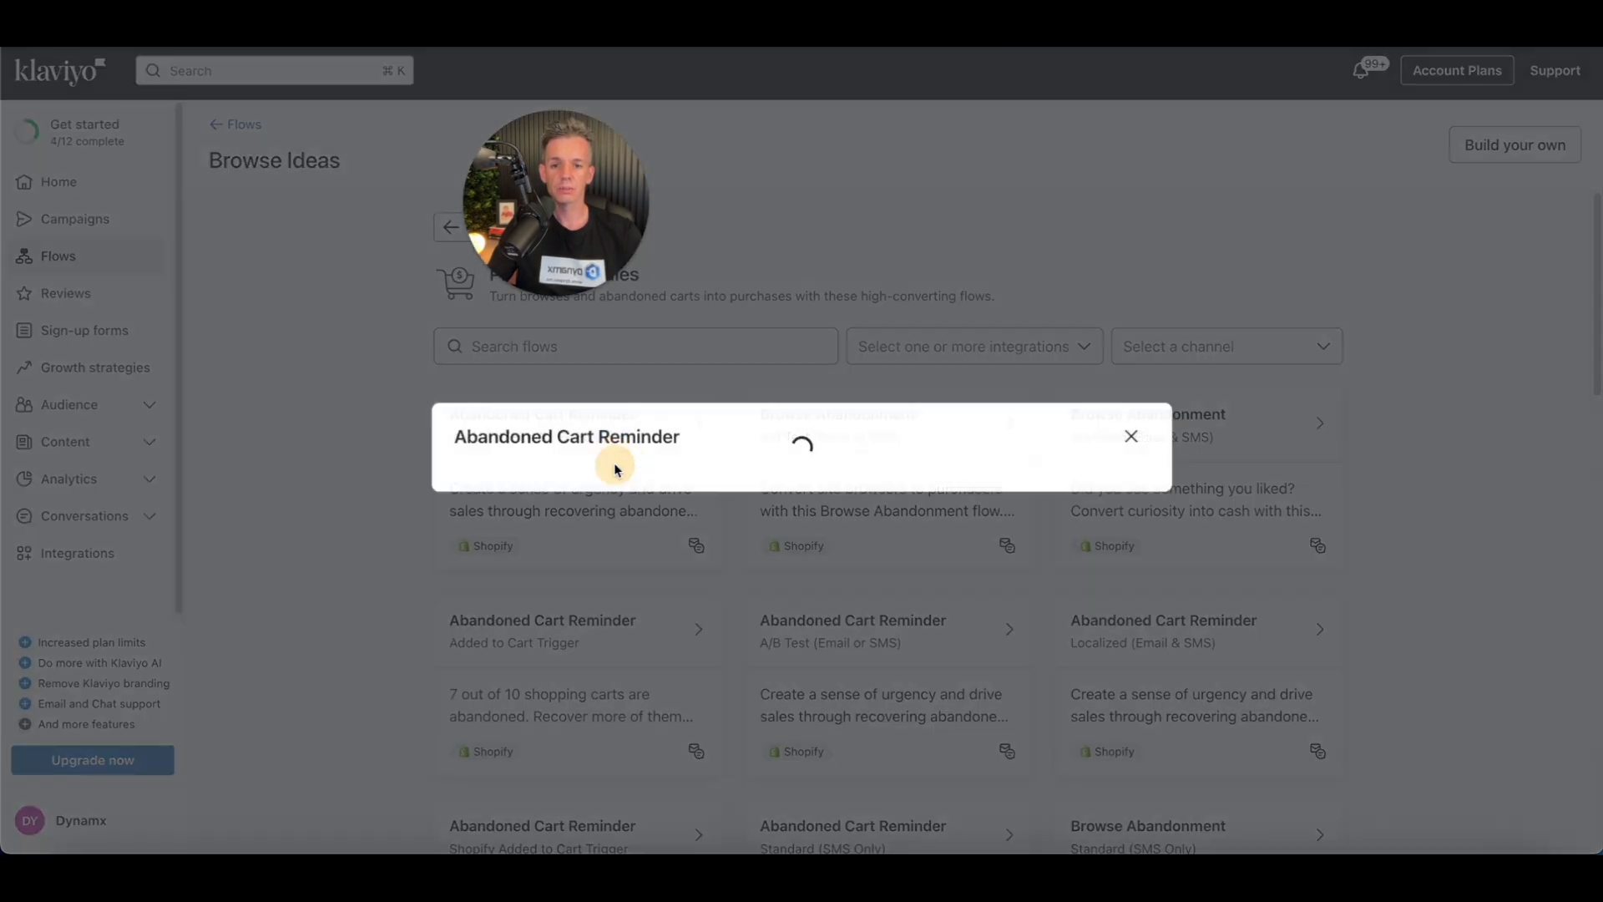
left_click(1078, 790)
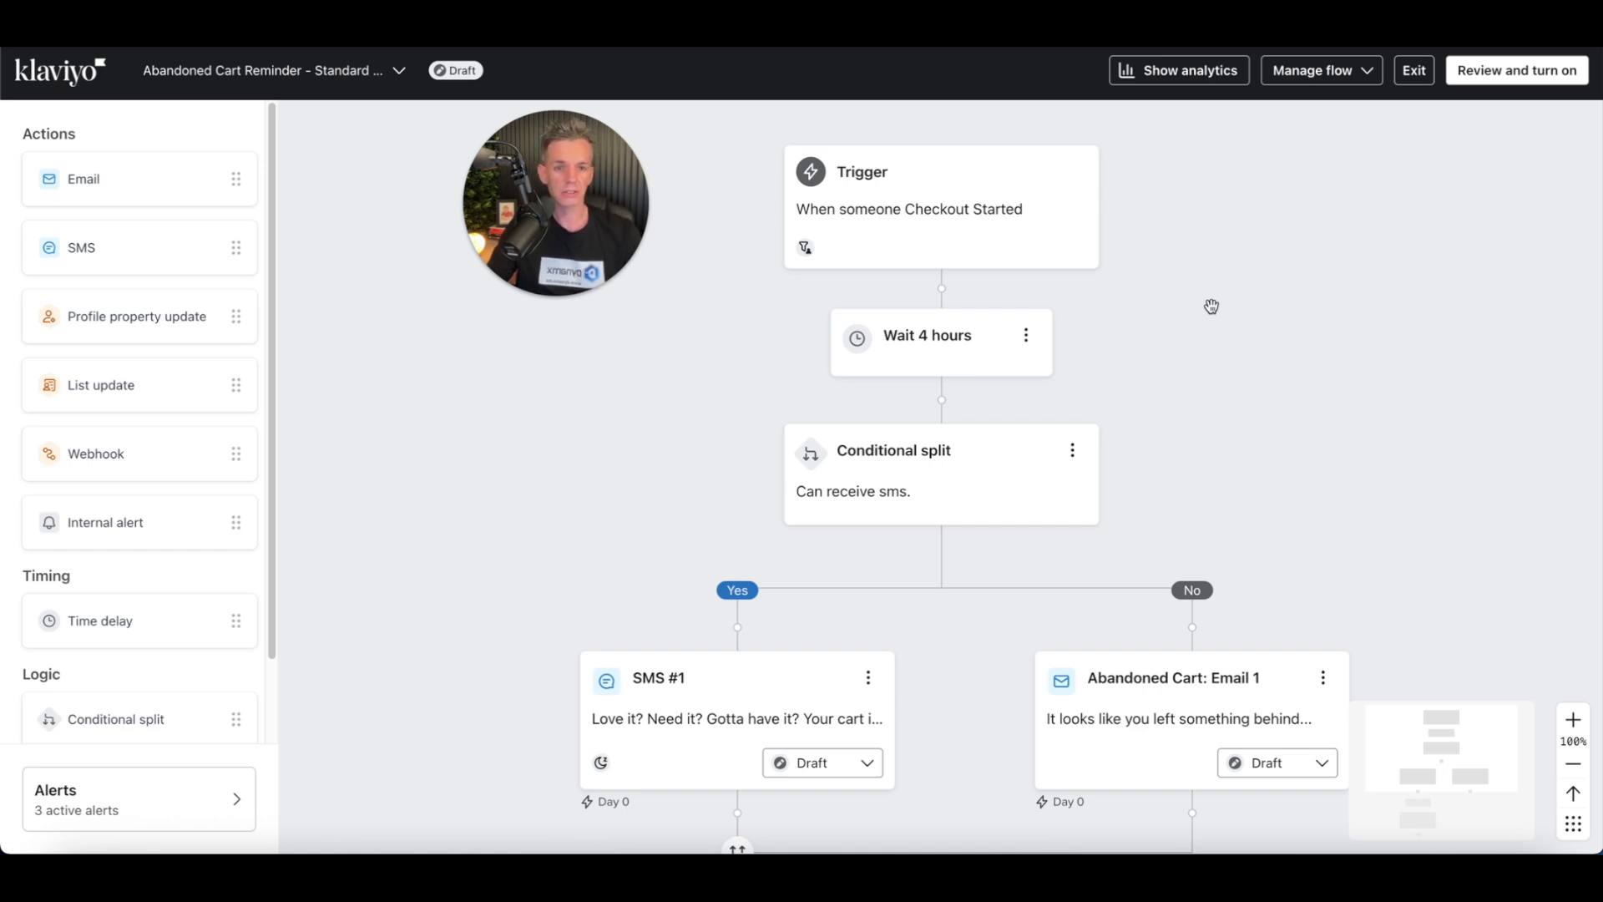
Step: Move the "Abandoned Cart: Email 1" node up so it sits directly after the 4-hour wait, above the conditional split
scroll(1211, 306, "down", 1)
left_click_drag(1252, 398, 1195, 279)
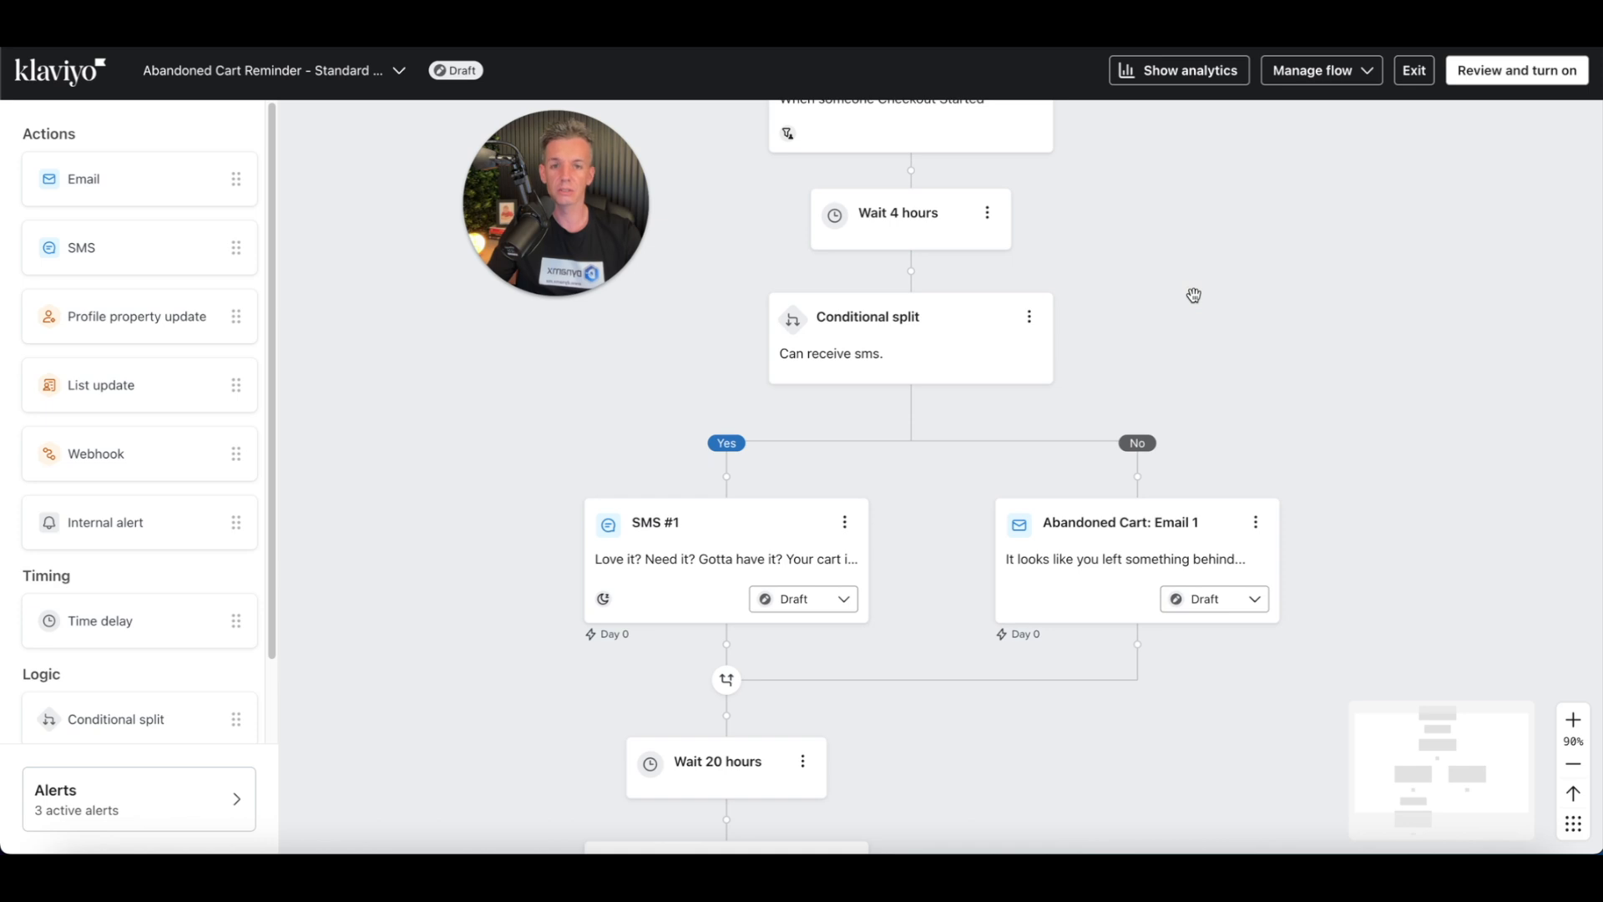
scroll(1194, 295, "down", 4)
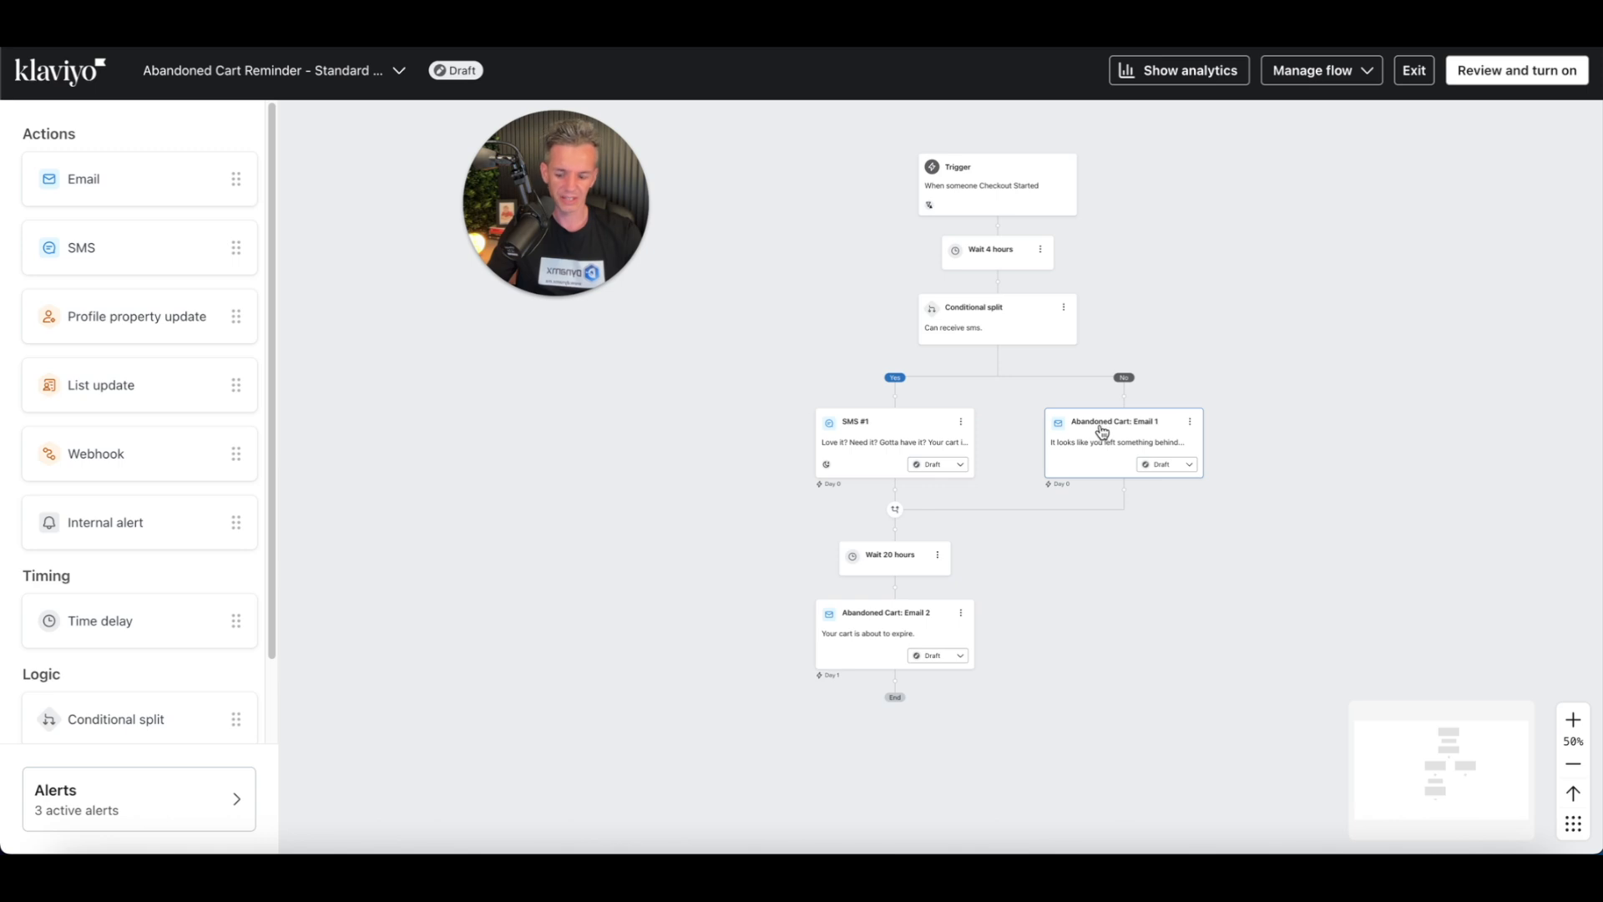
scroll(1156, 347, "up", 5)
left_click_drag(1155, 348, 1197, 423)
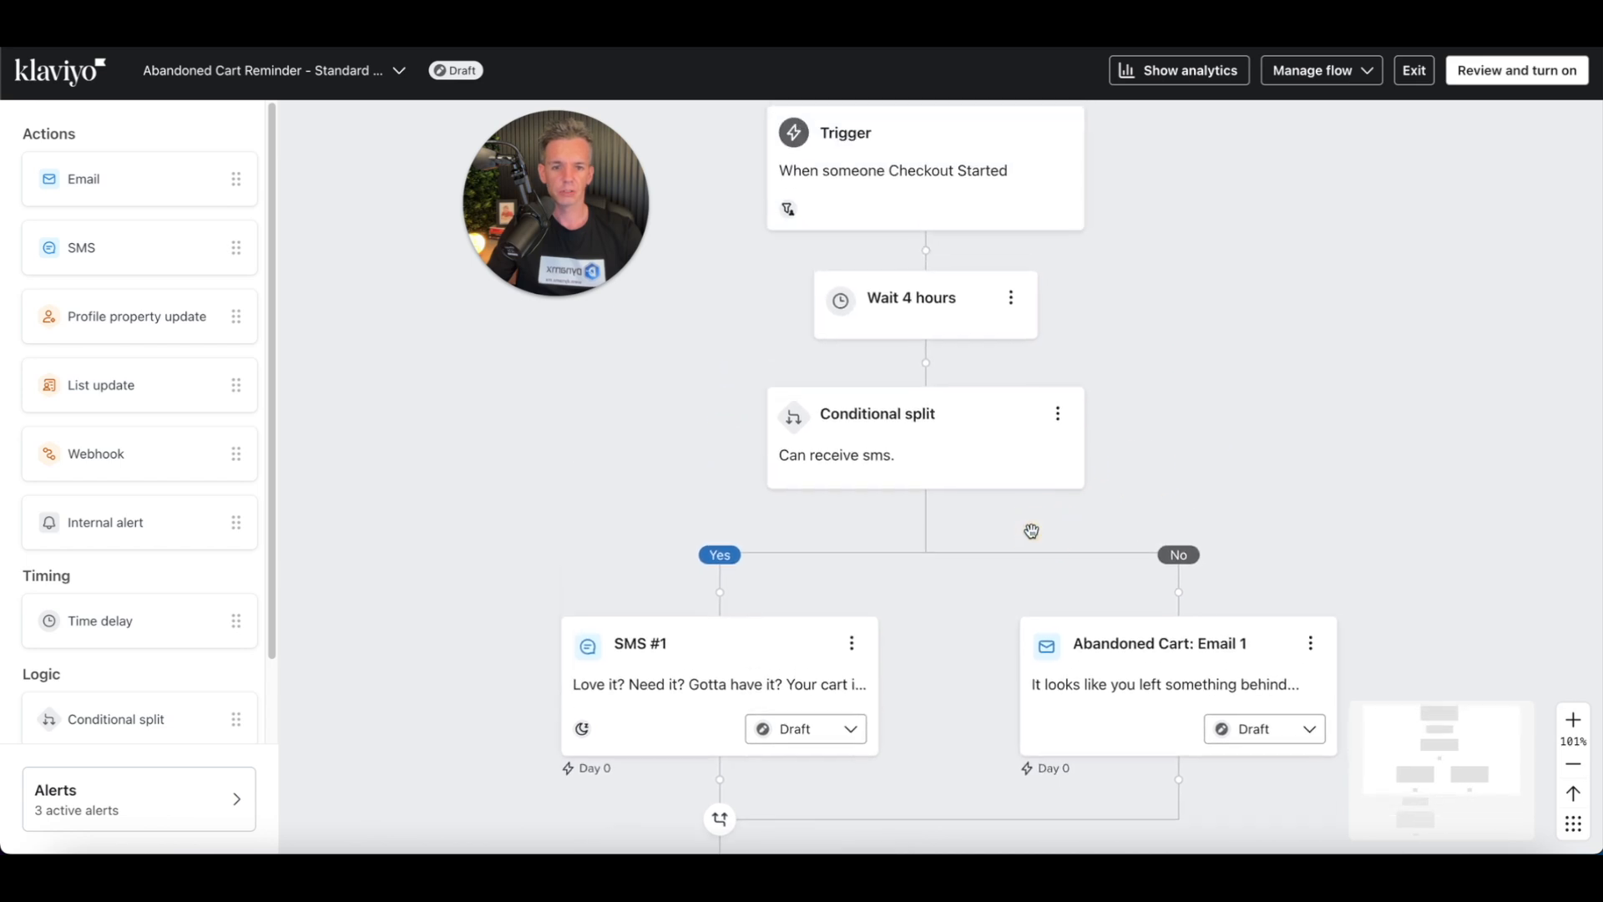
left_click_drag(1121, 638, 941, 354)
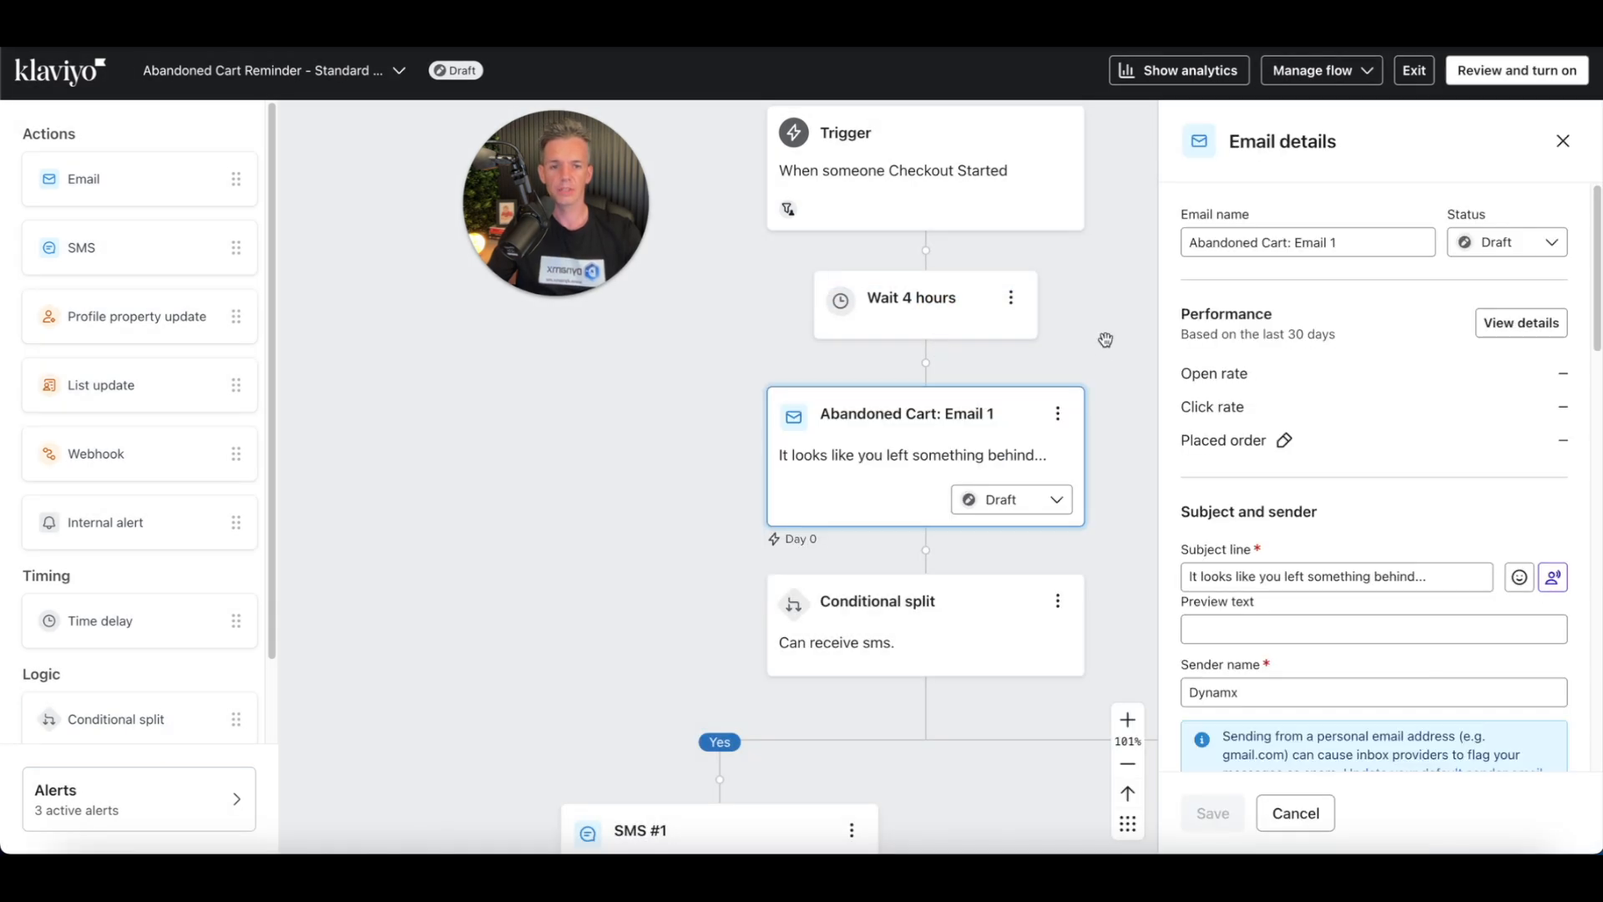
Step: Delete the "Can receive sms" conditional split together with its SMS branch
left_click_drag(1104, 447, 1069, 304)
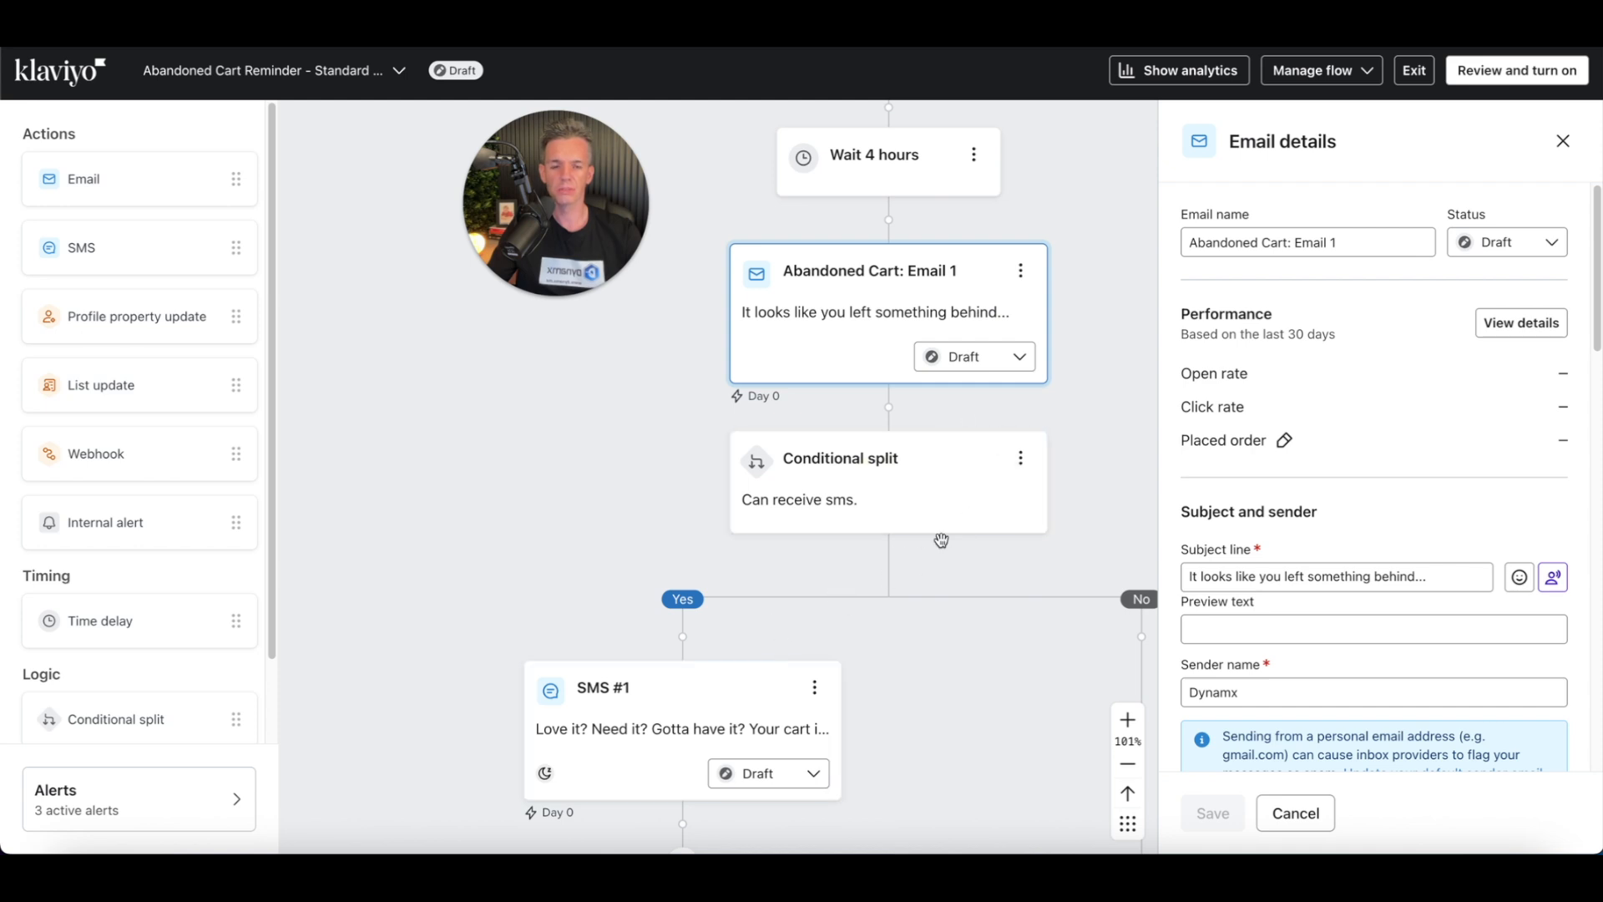
left_click(1019, 459)
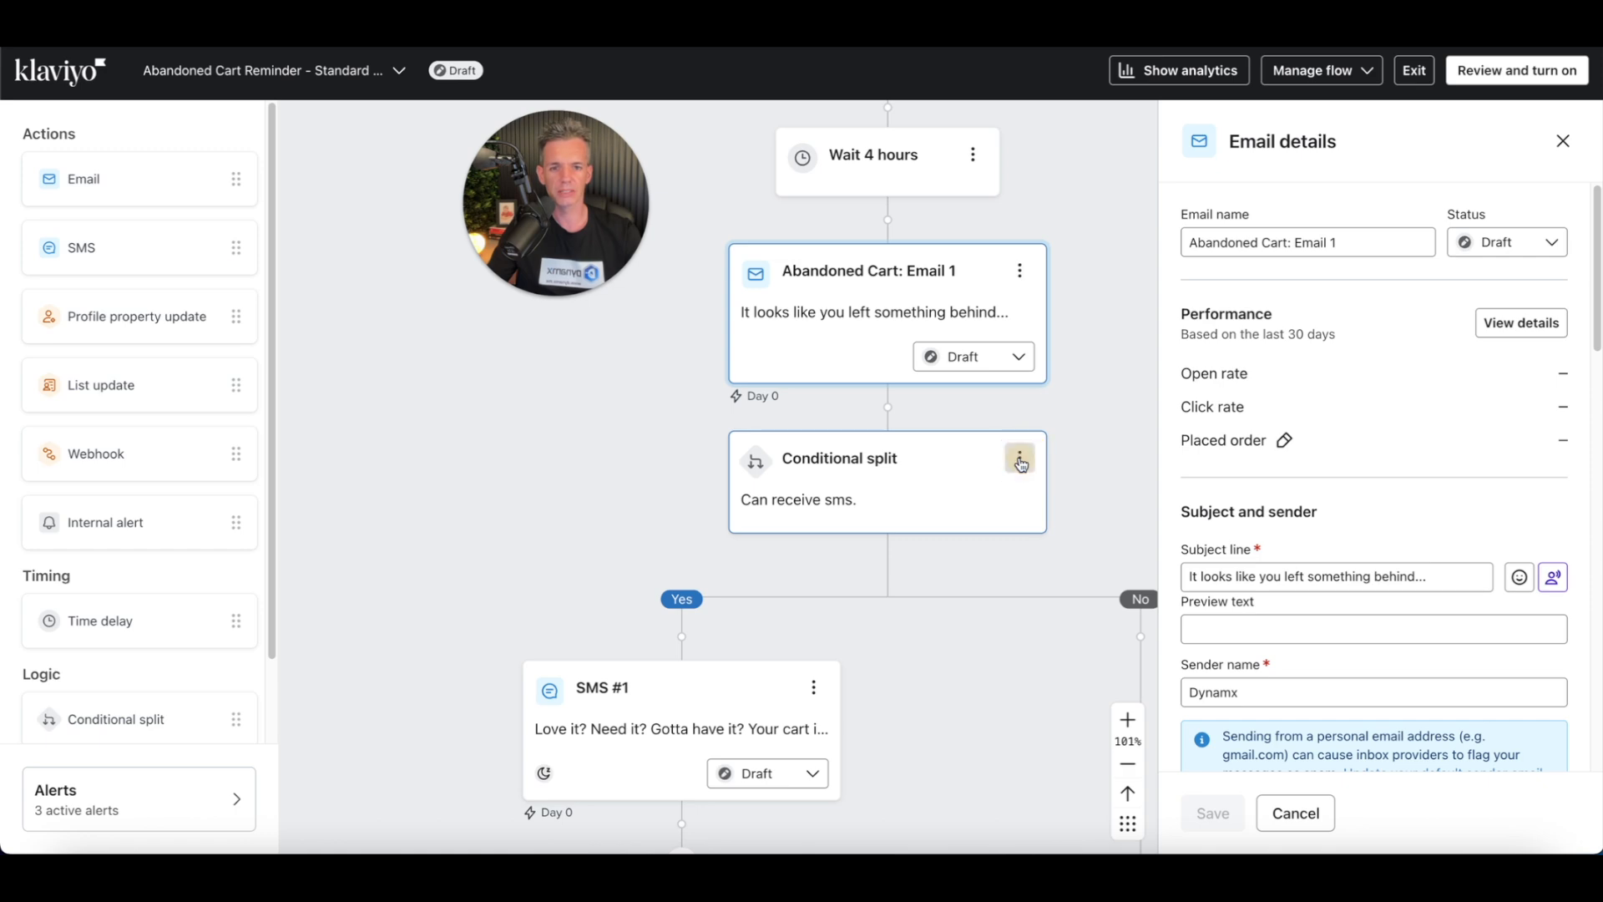
left_click(1019, 459)
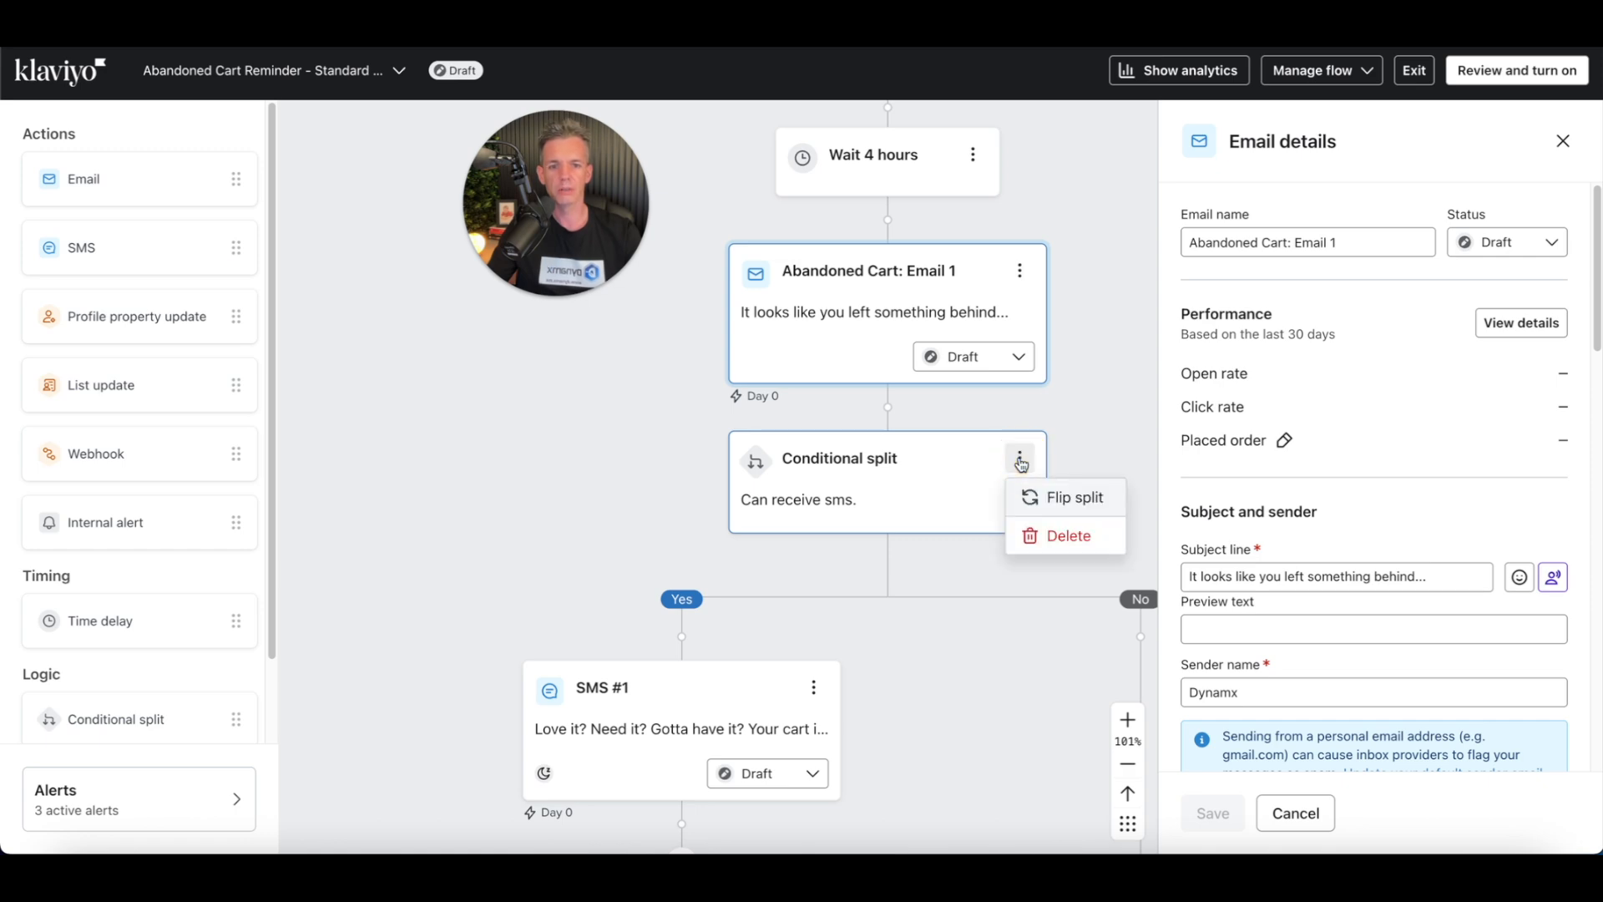
left_click(1059, 534)
left_click(1032, 456)
left_click(1004, 544)
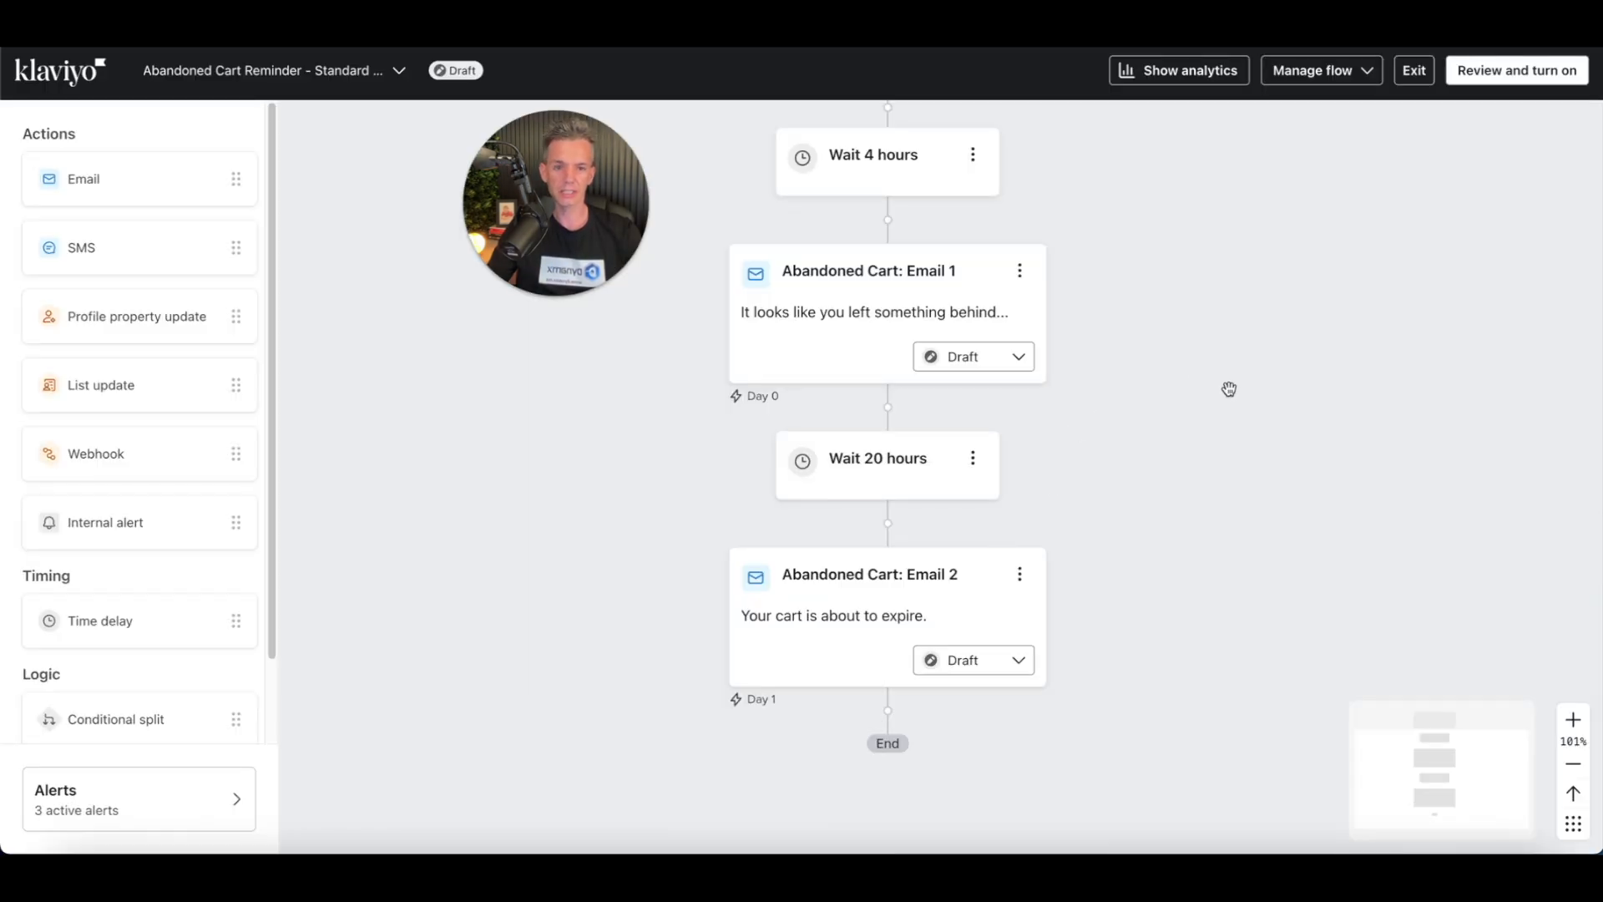
Step: Clone the "Wait 20 hours" delay and move the copy below "Abandoned Cart: Email 2"
scroll(1181, 368, "down", 5)
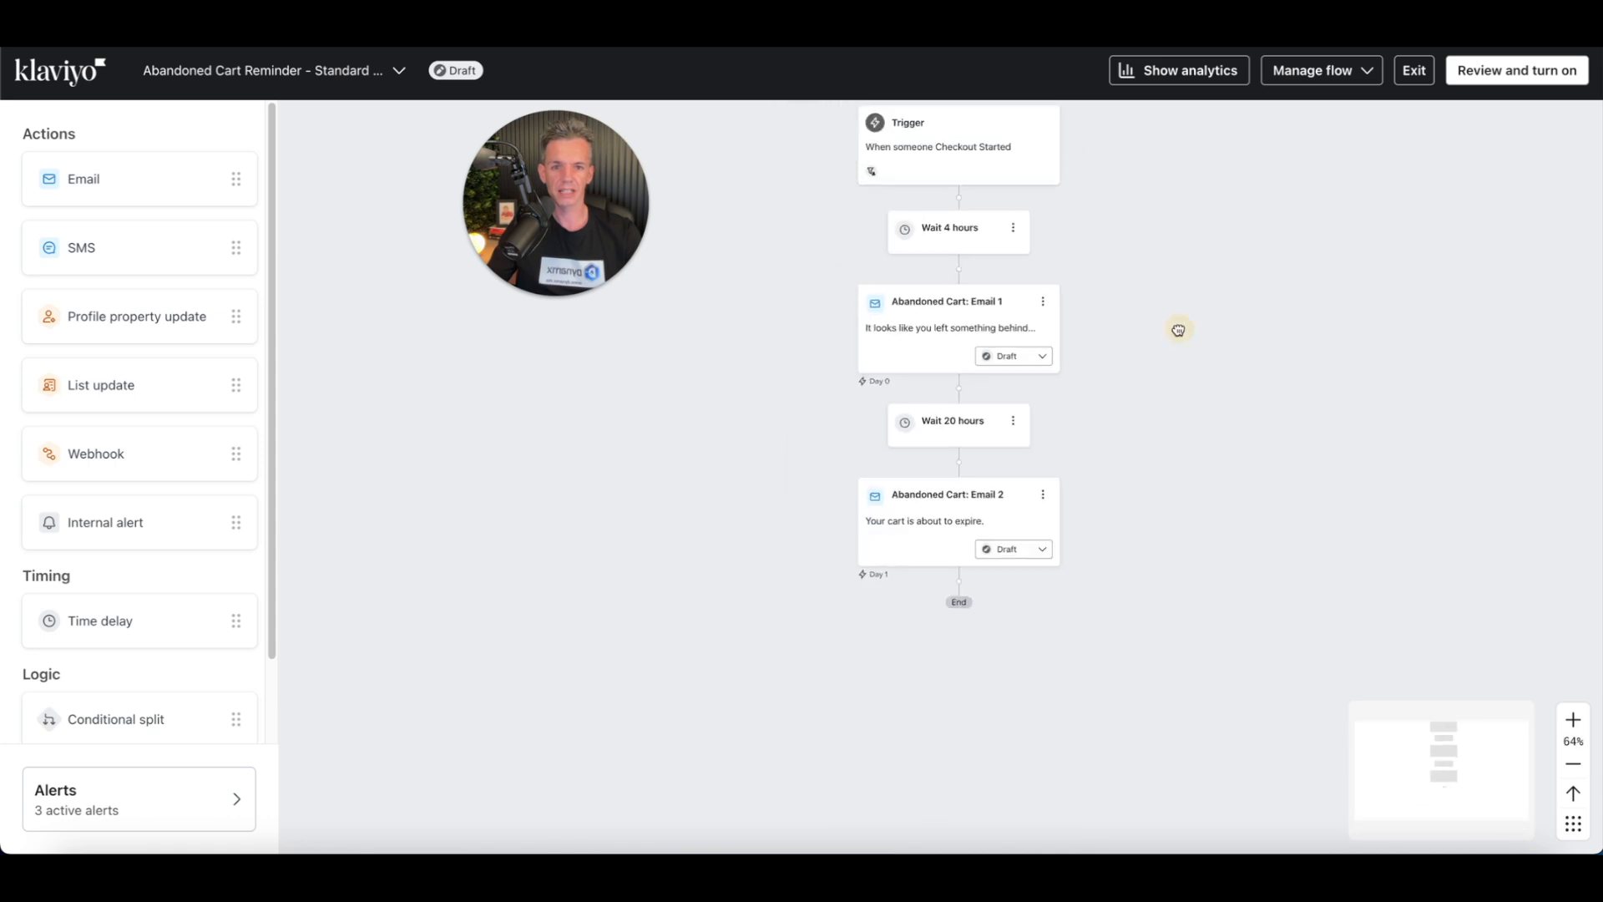
left_click_drag(1179, 329, 1131, 387)
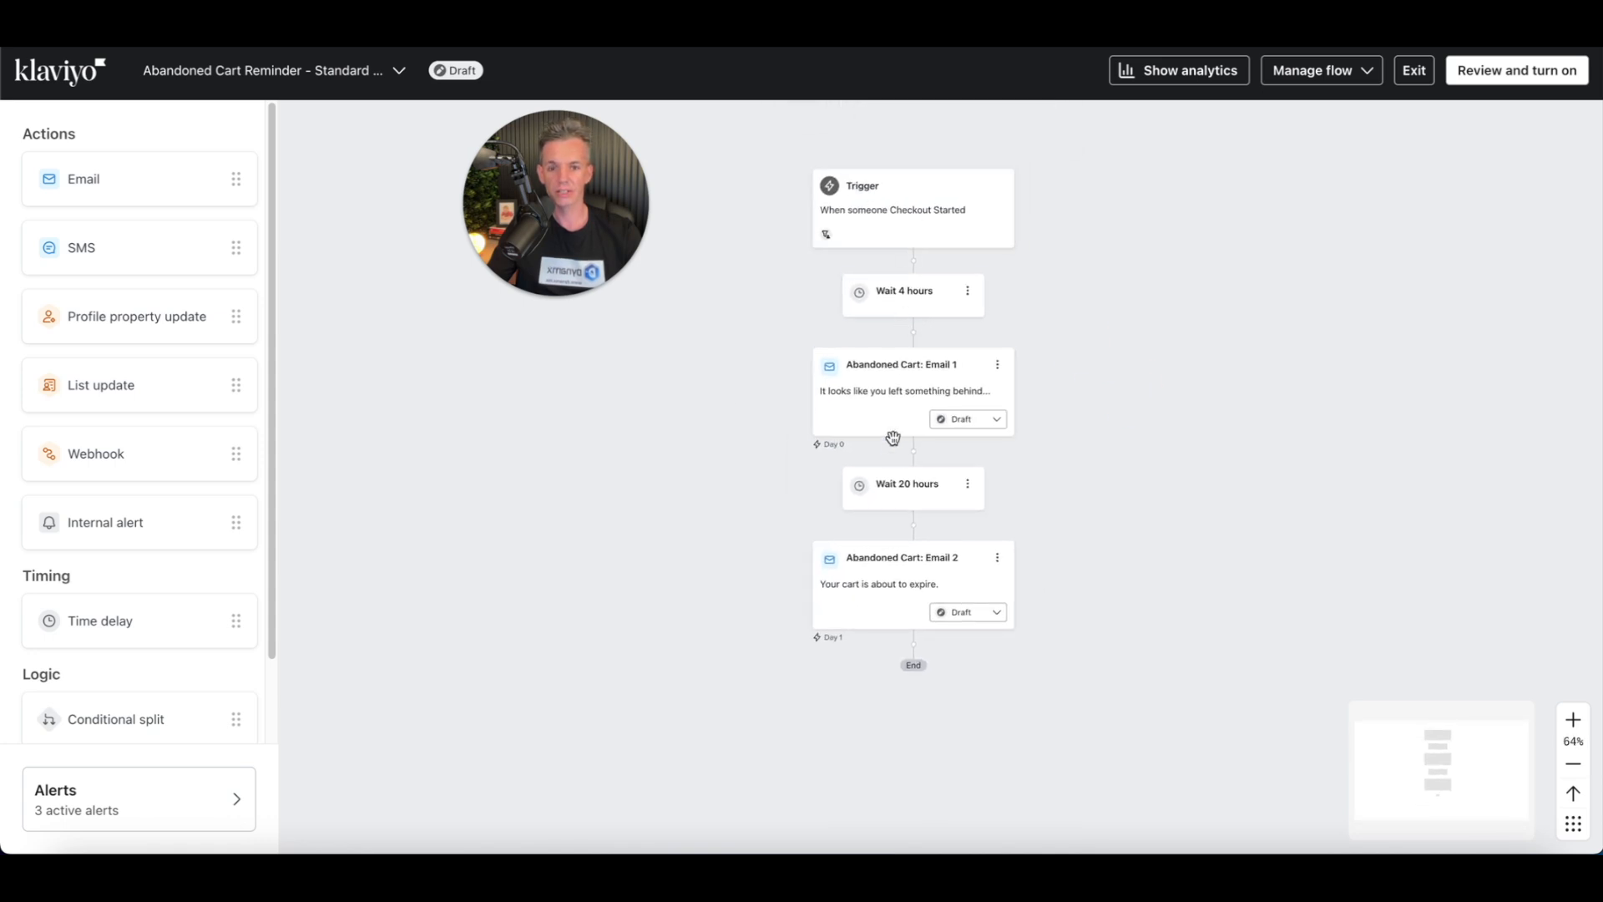
left_click_drag(1081, 564, 1070, 418)
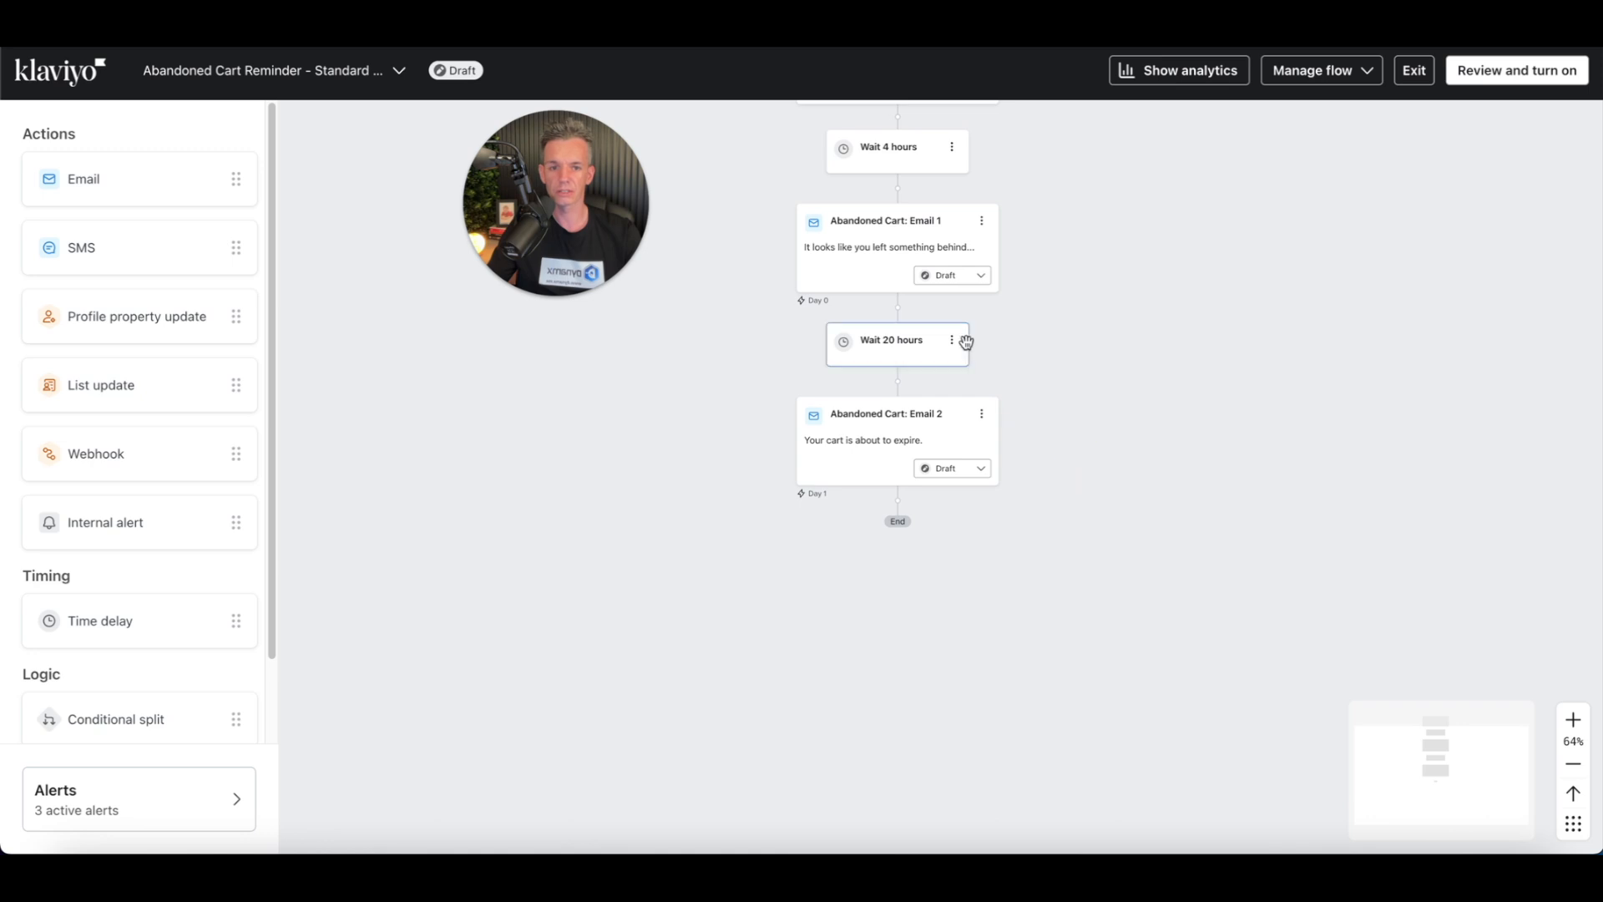
scroll(970, 338, "up", 6)
left_click(923, 355)
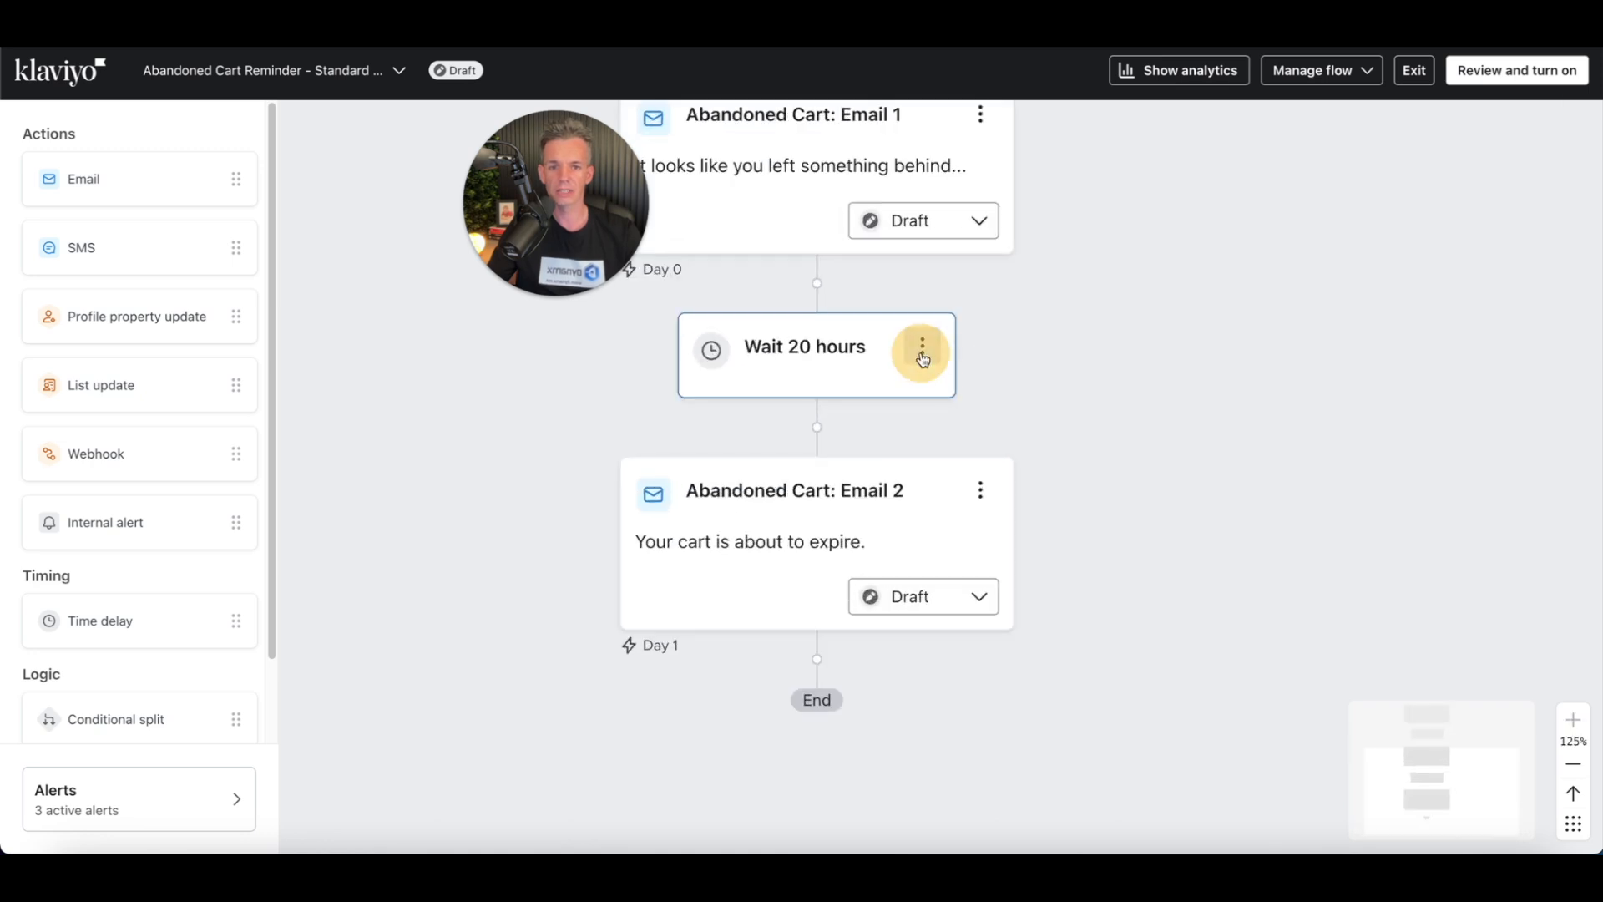
left_click(924, 351)
left_click(923, 349)
left_click(923, 349)
left_click(969, 394)
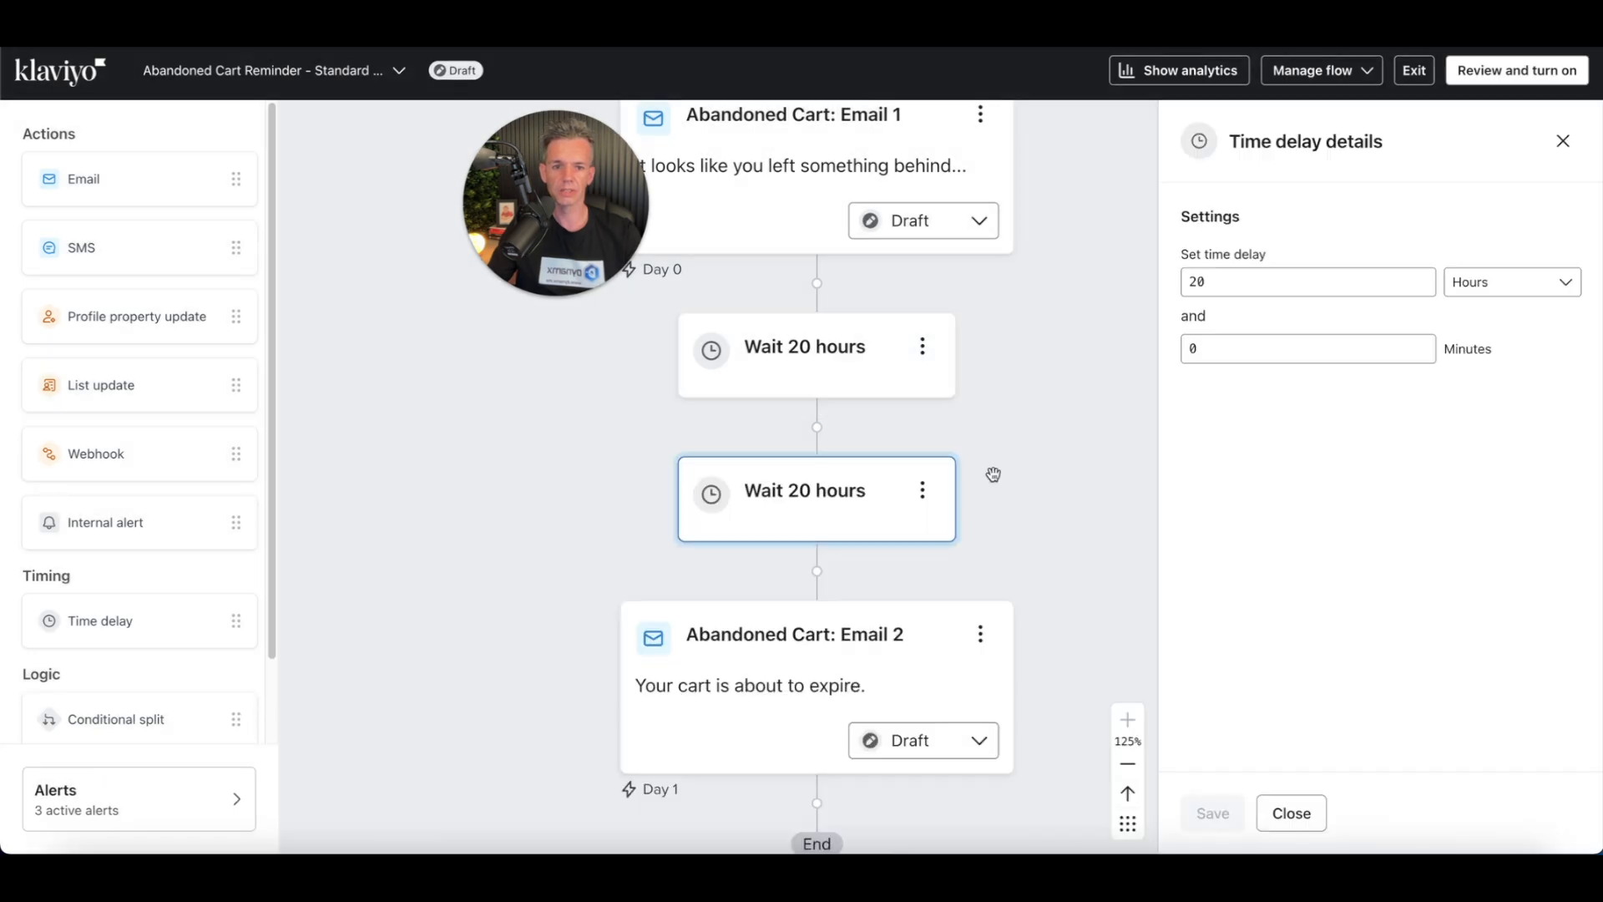
left_click(866, 492)
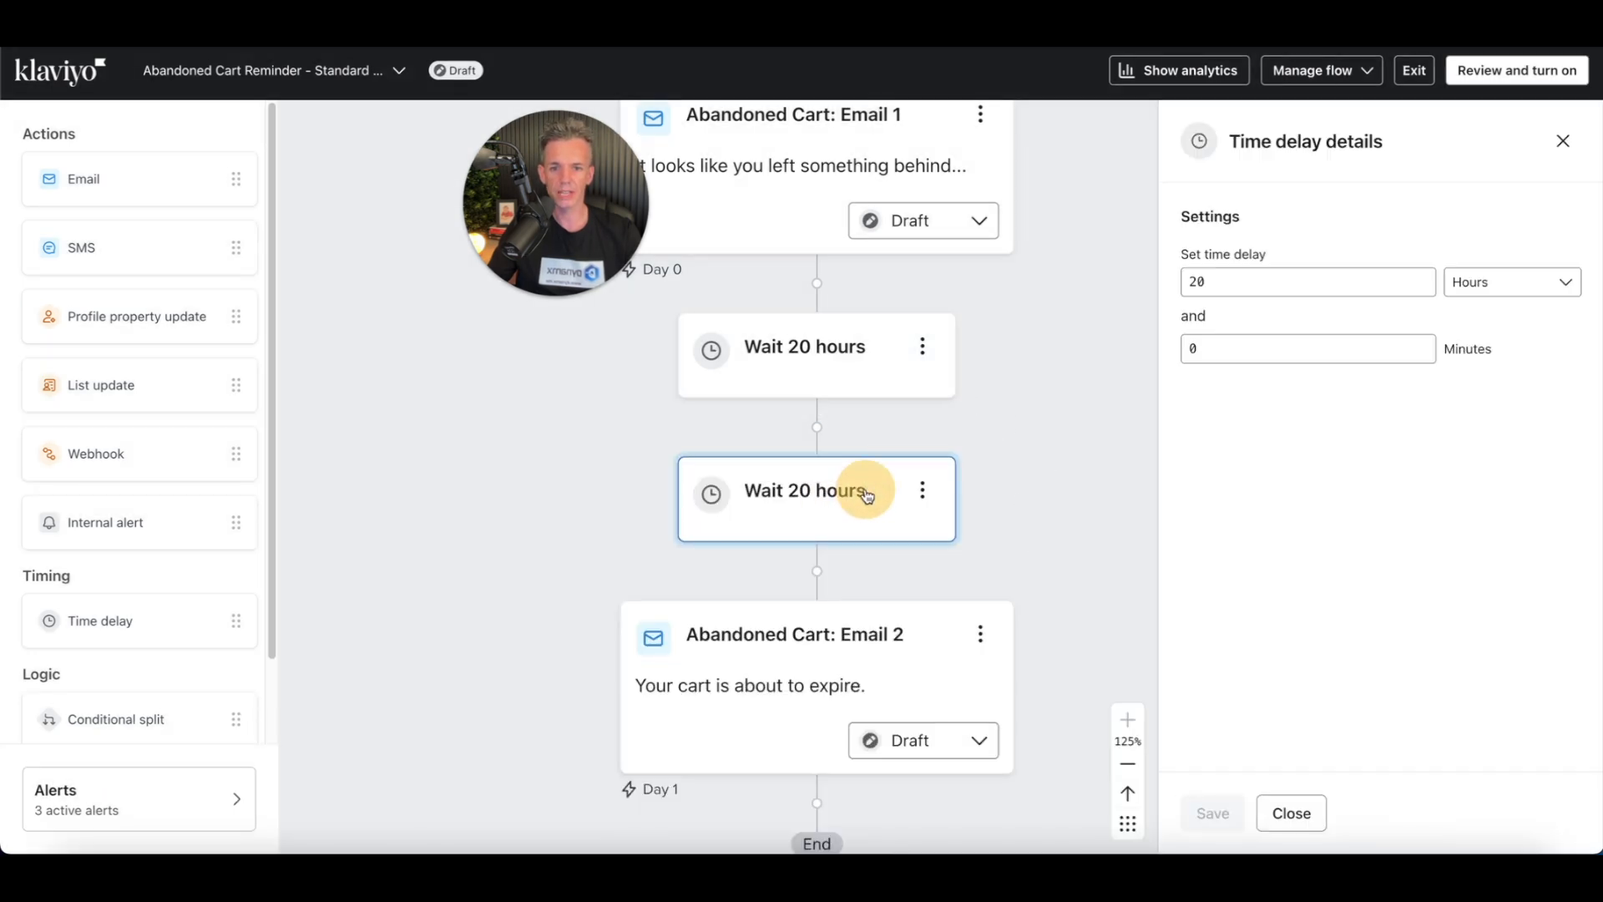
left_click_drag(866, 492, 940, 815)
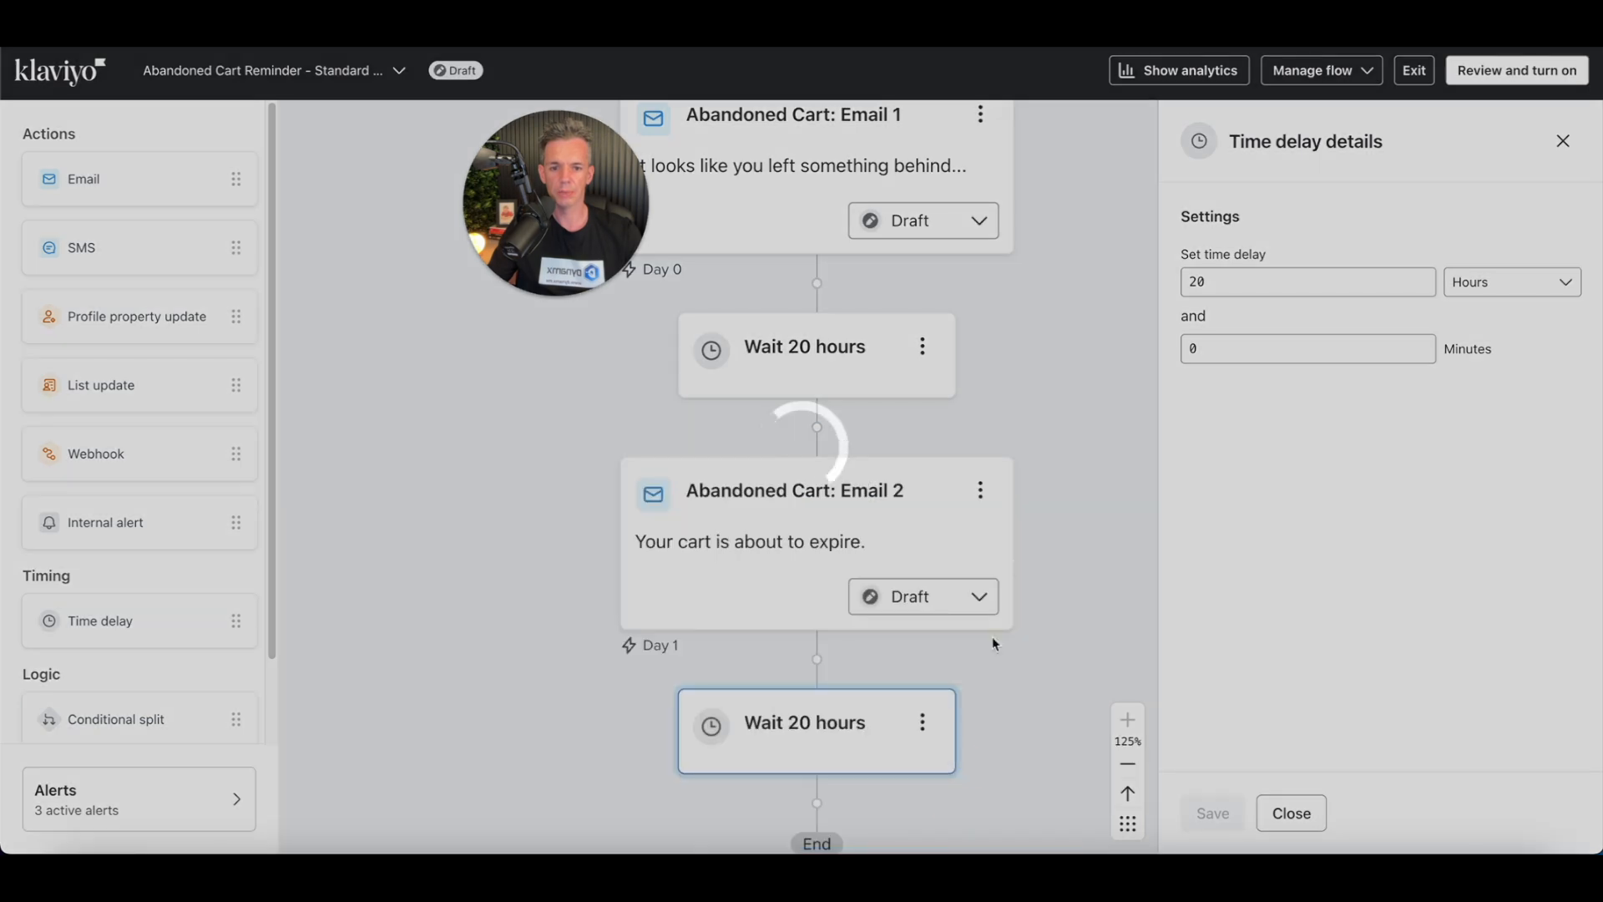
Step: Clone "Abandoned Cart: Email 2" and move the copy after the second 20-hour wait at the end of the flow
scroll(1019, 543, "down", 2)
left_click(982, 374)
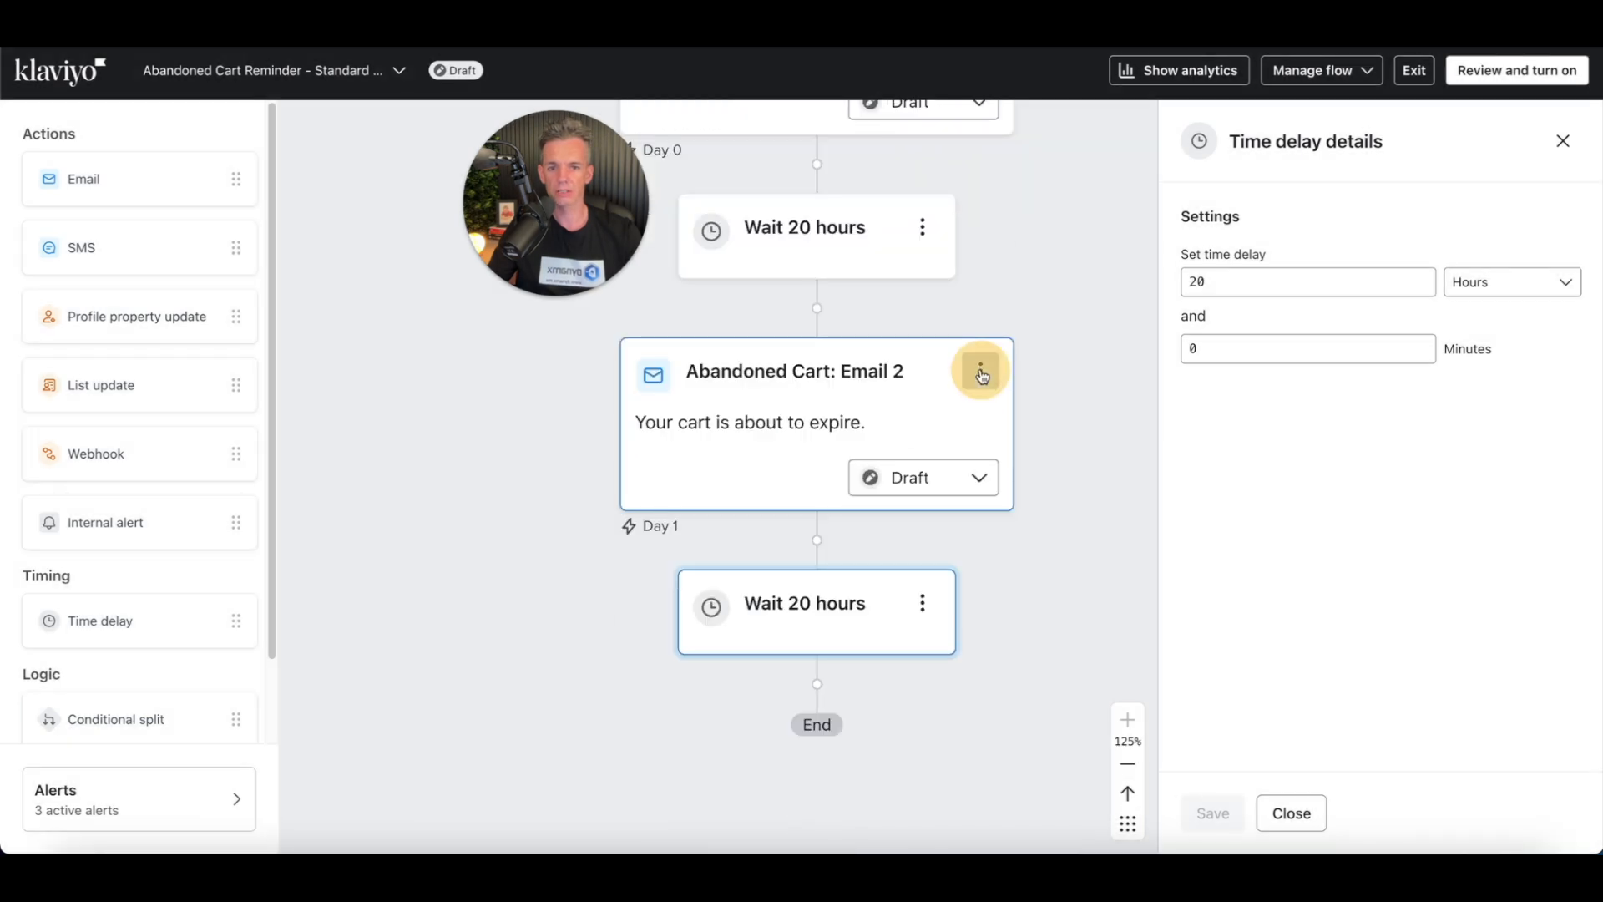
left_click(982, 374)
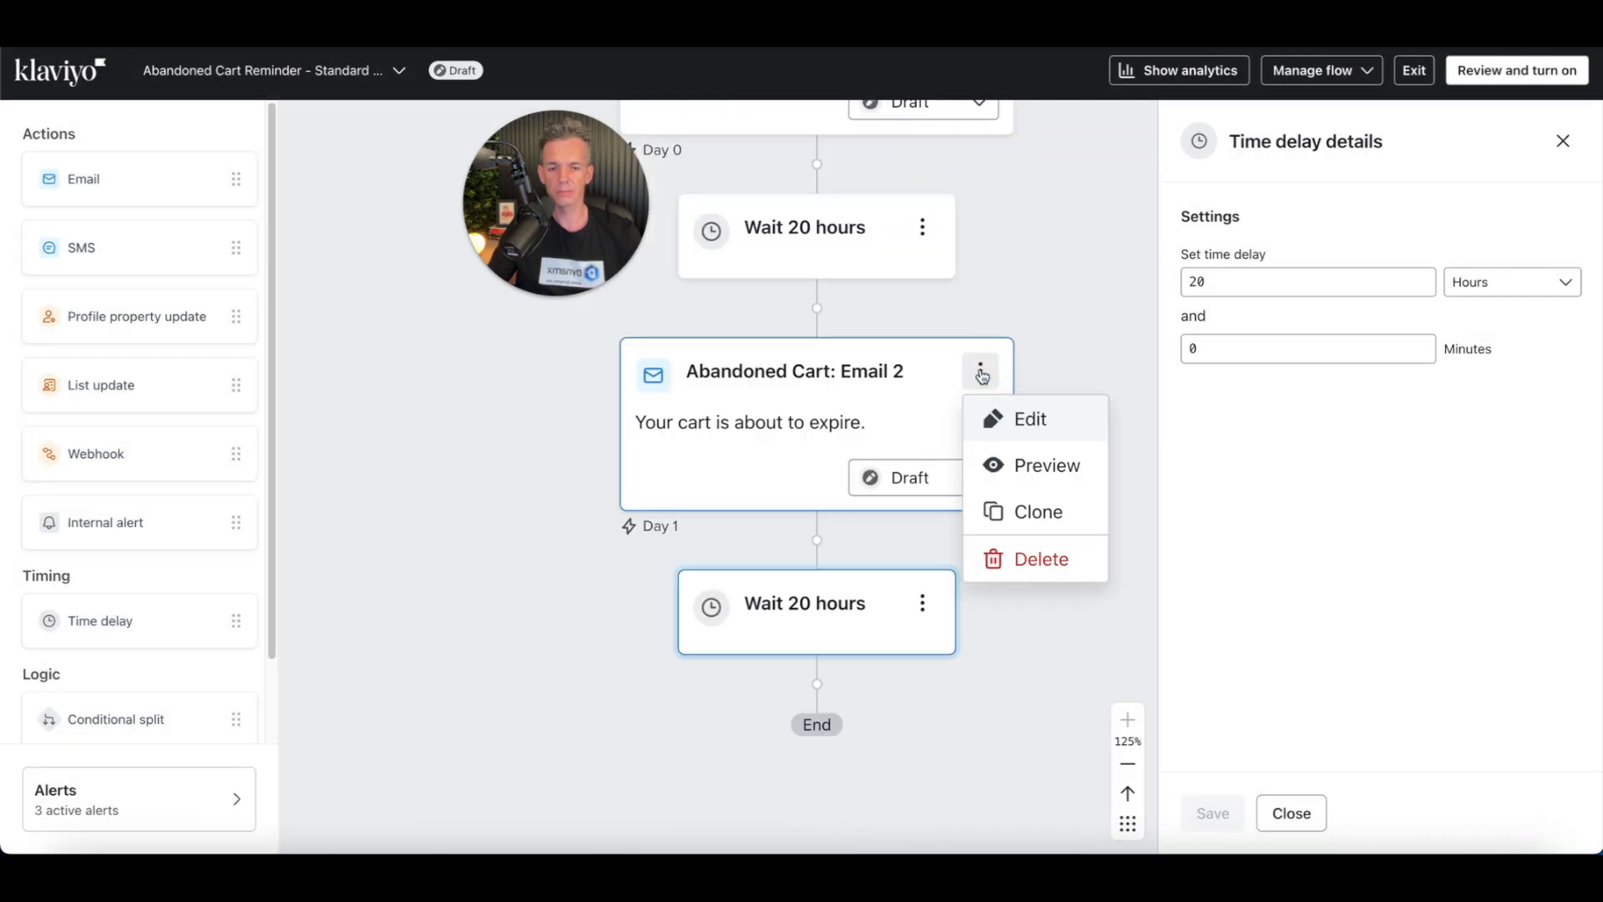
left_click(1044, 509)
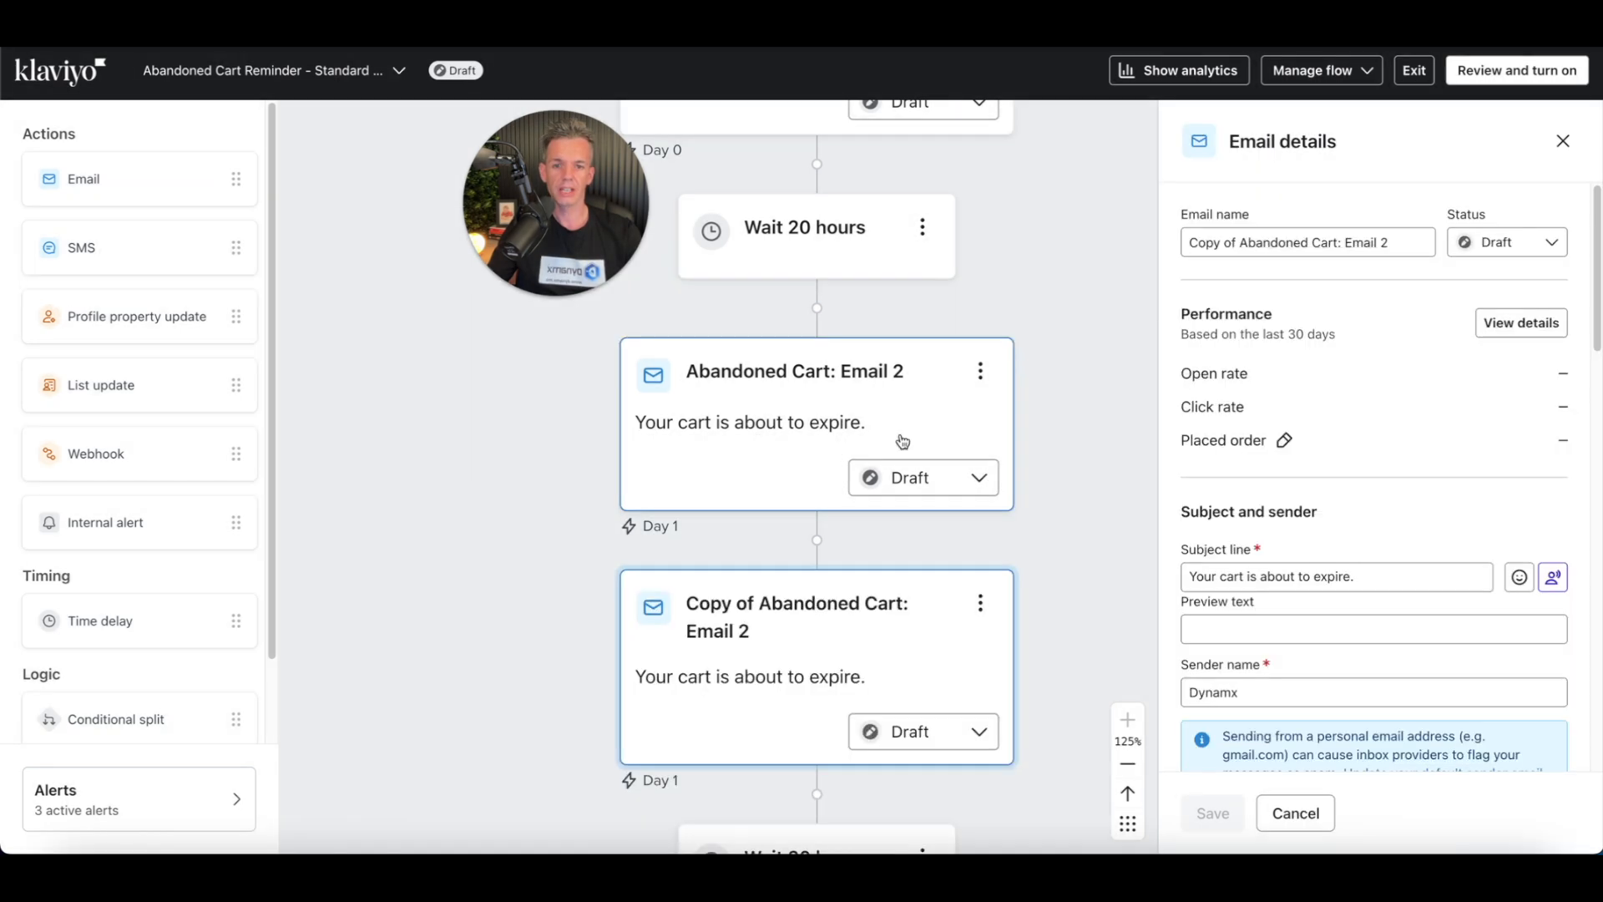
left_click_drag(772, 620, 881, 412)
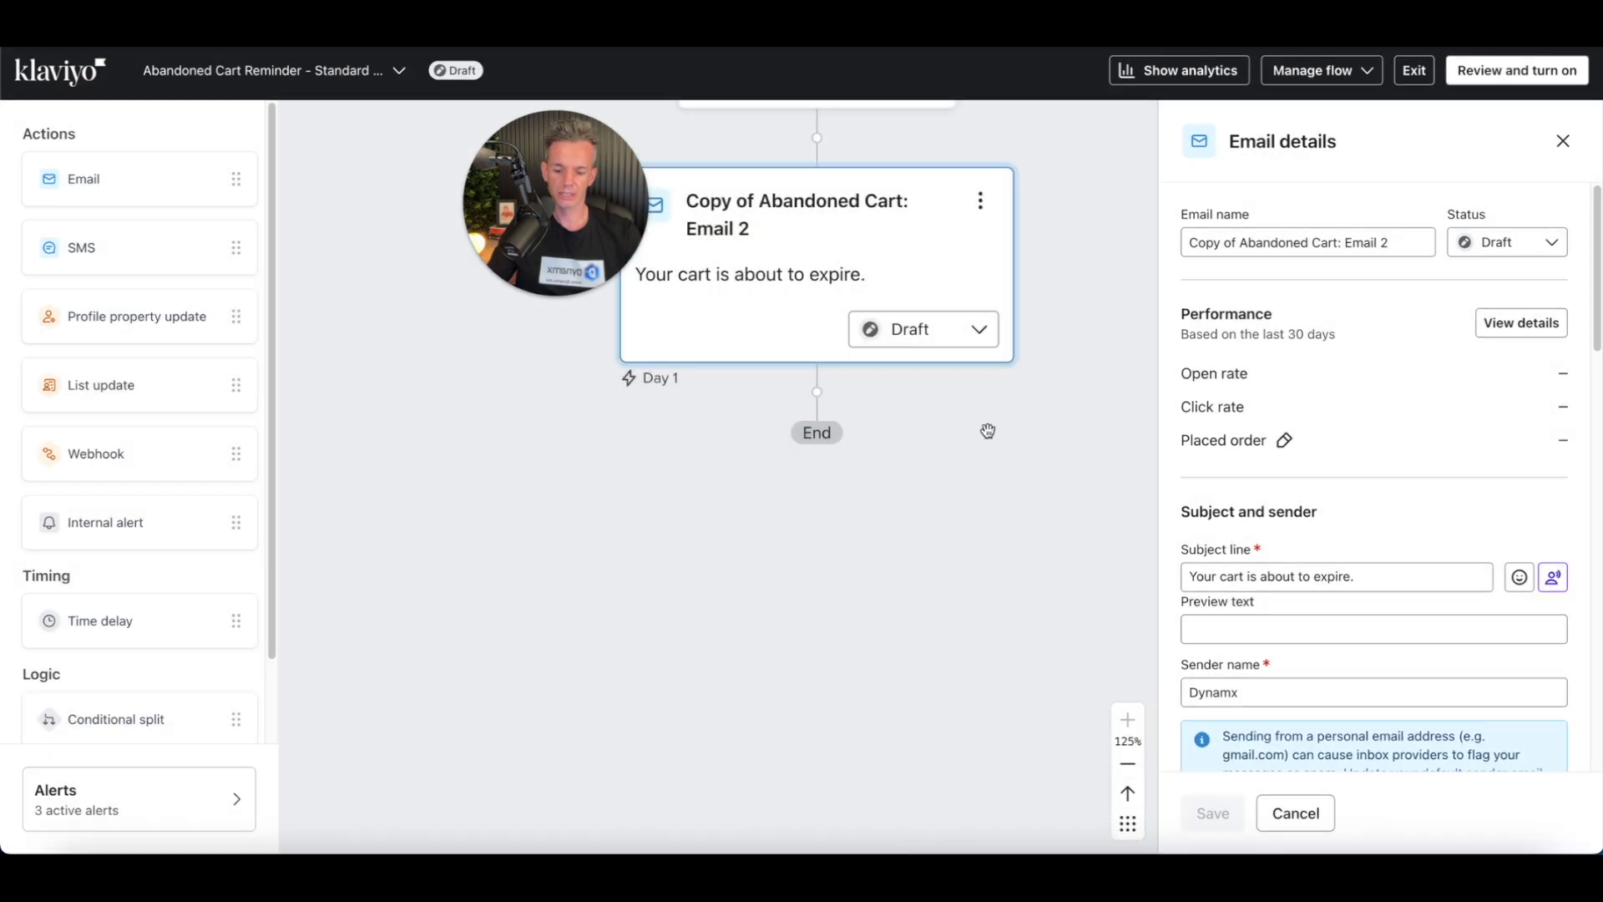
Step: Open the flow trigger and examine its metric and profile filters
scroll(1059, 403, "down", 5)
left_click_drag(877, 297, 926, 698)
left_click_drag(944, 583, 980, 524)
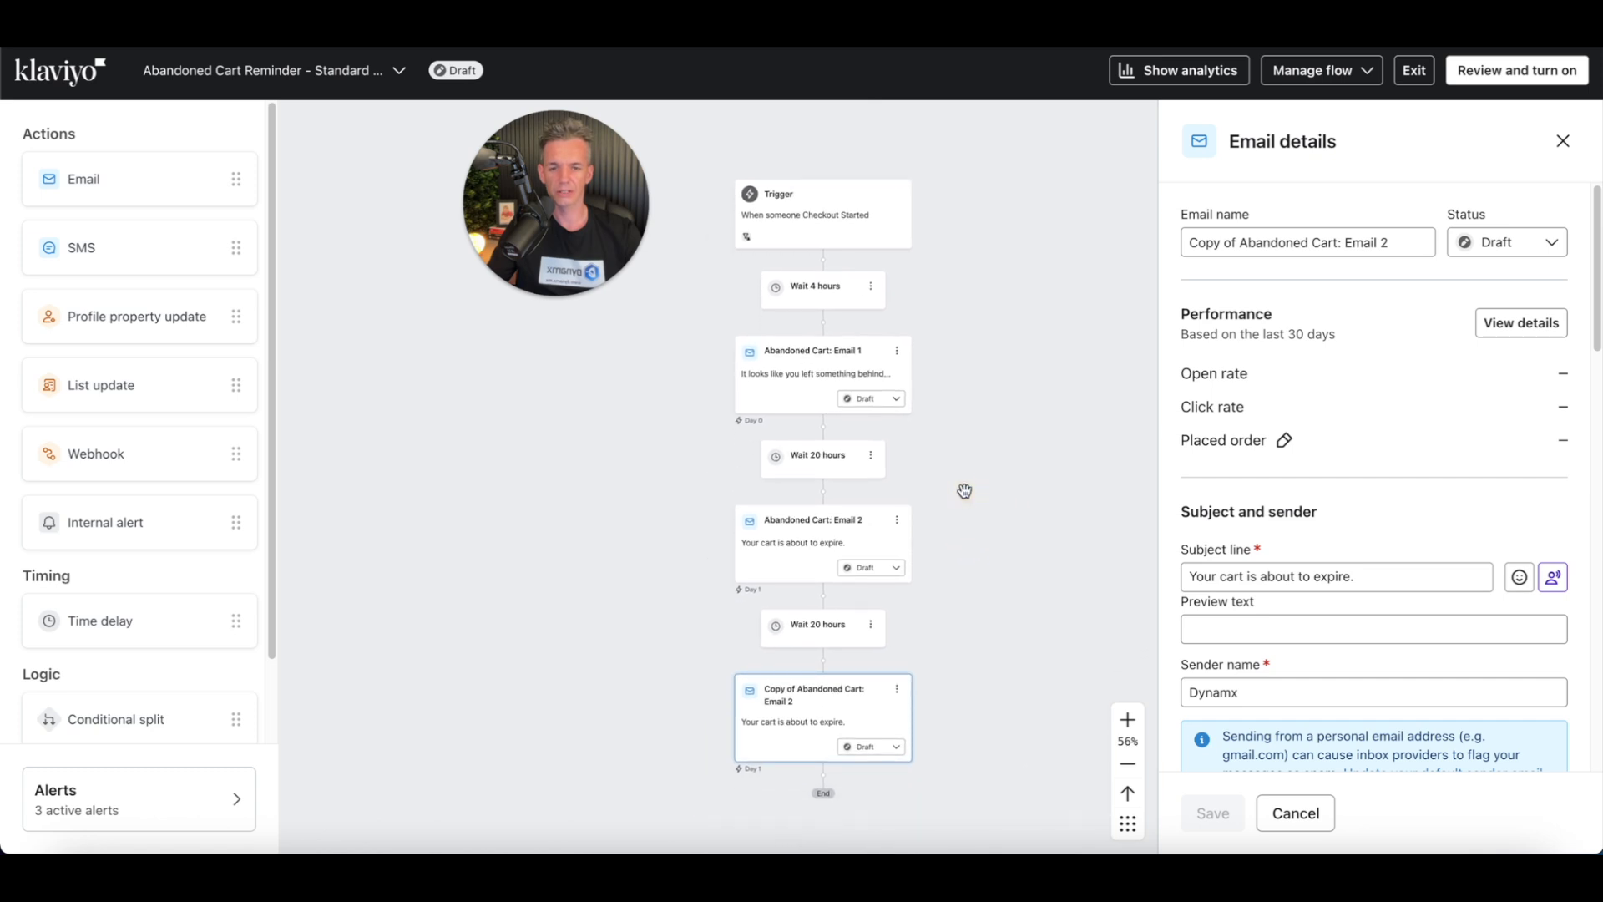
left_click(847, 229)
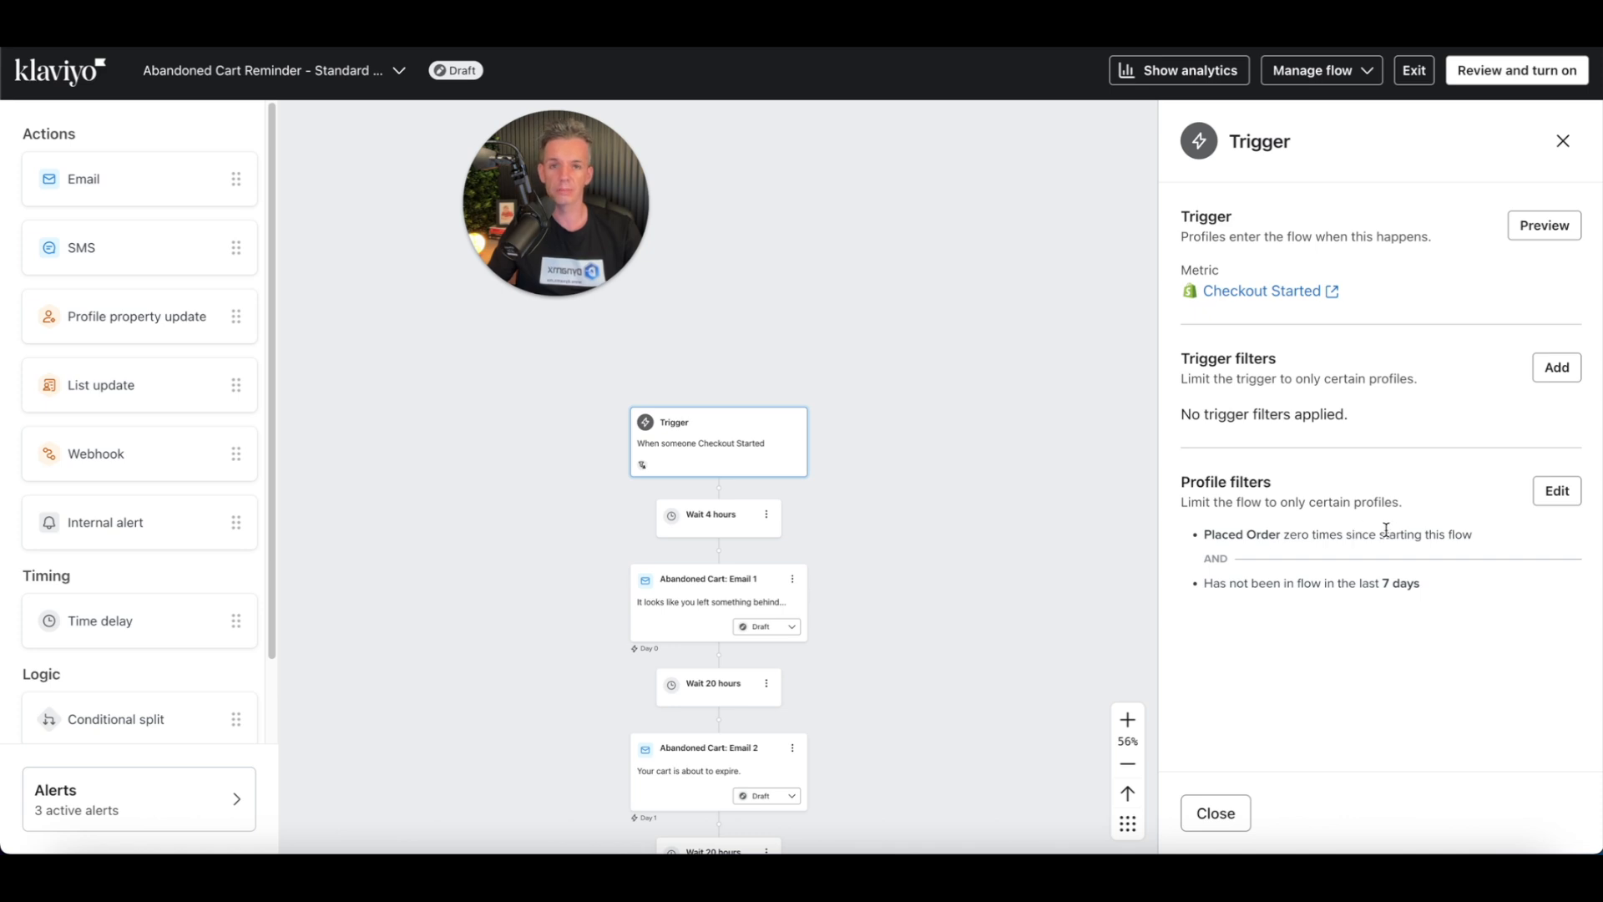
left_click_drag(1200, 583, 1447, 595)
left_click(1444, 589)
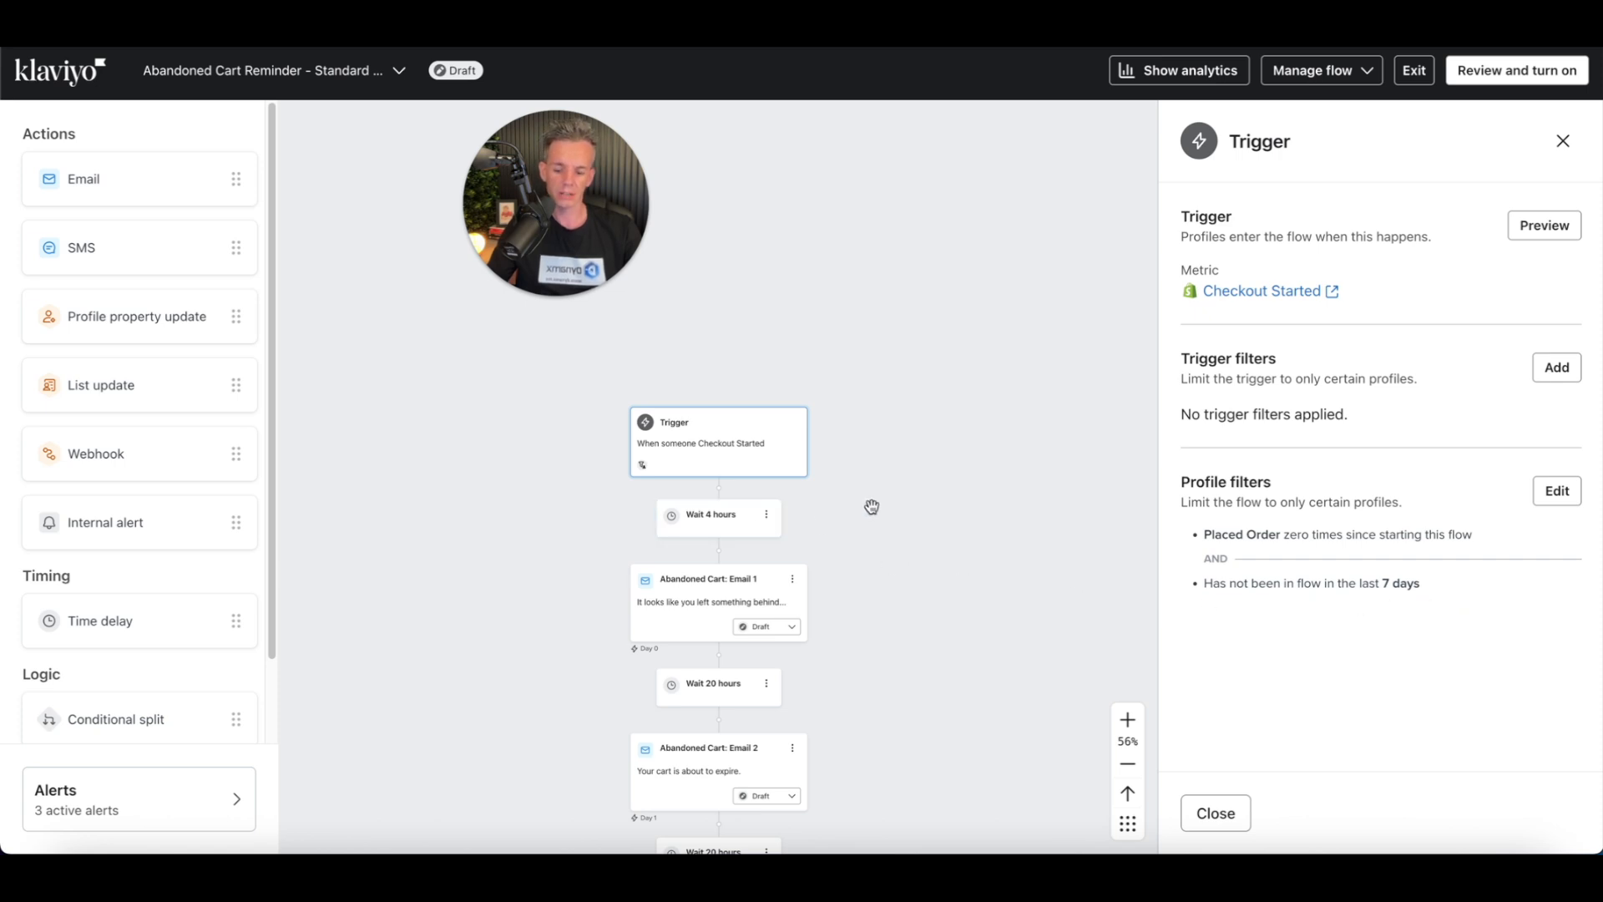
Step: Change the first time delay after the trigger to 2 hours and save it
scroll(869, 505, "up", 3)
mouse_move(112, 720)
left_mouse_down()
mouse_move(744, 759)
mouse_move(729, 715)
mouse_move(111, 718)
left_mouse_up()
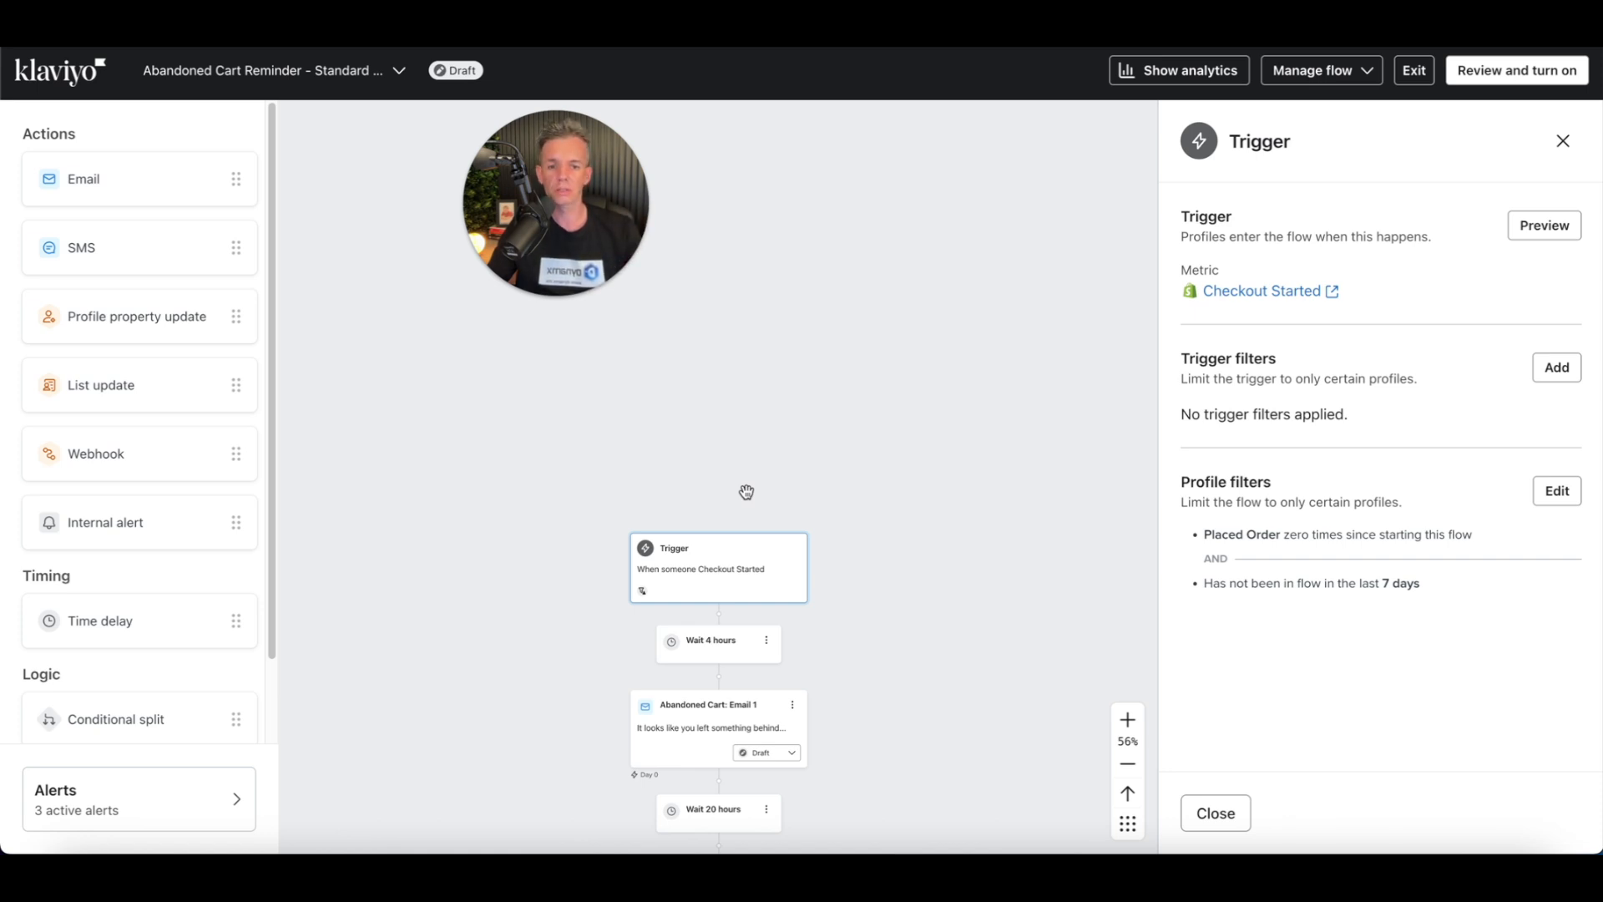
scroll(924, 473, "down", 2)
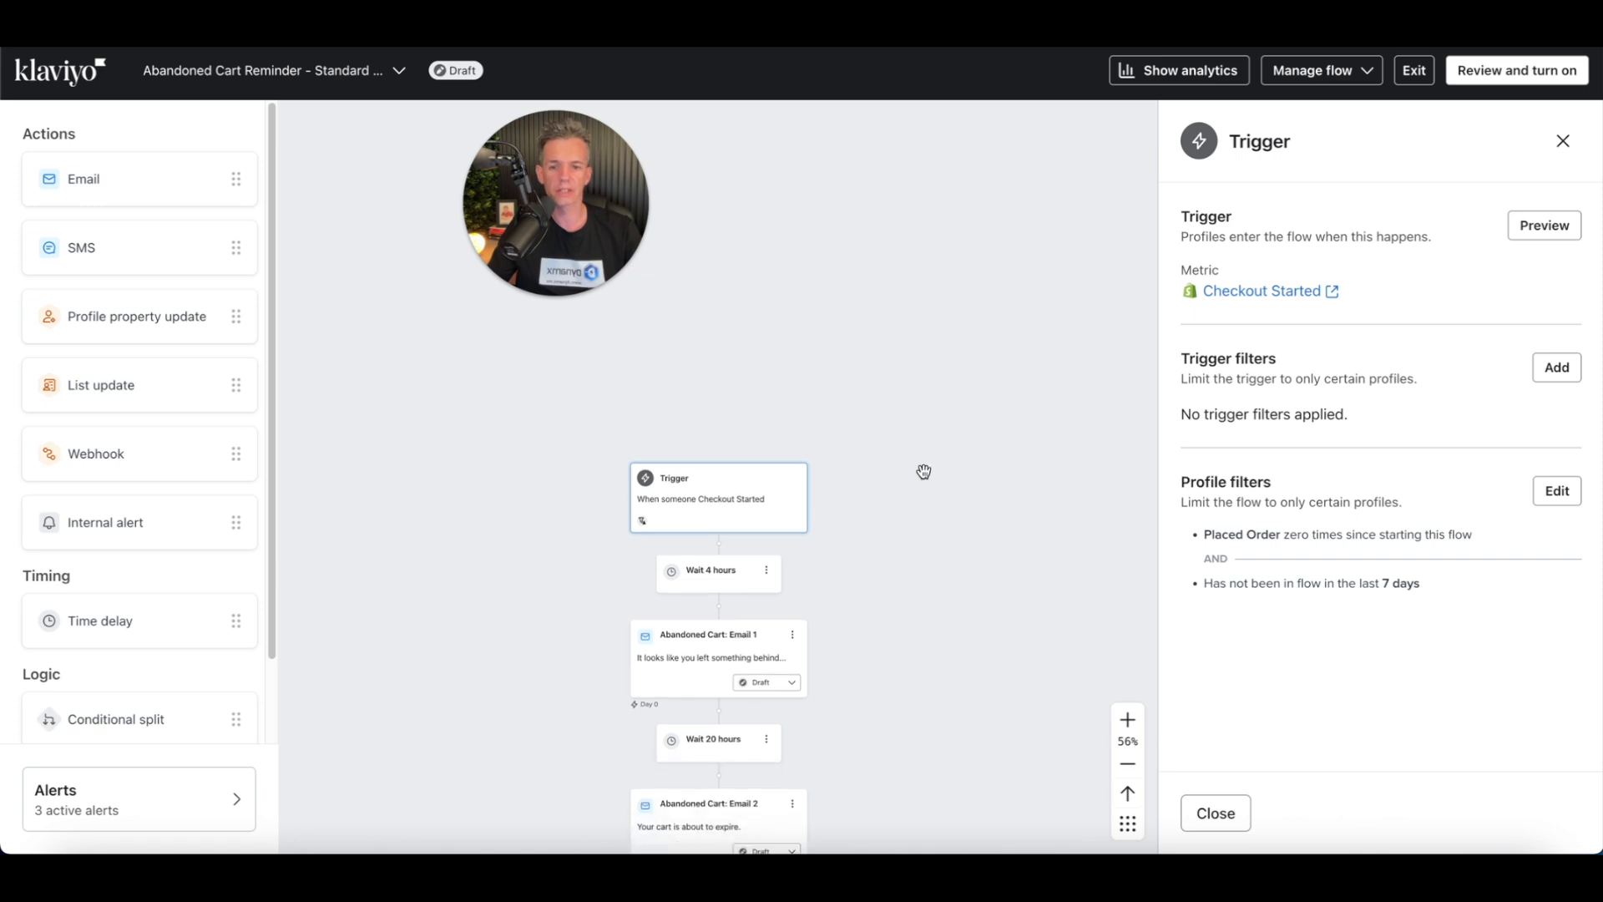
scroll(924, 472, "down", 3)
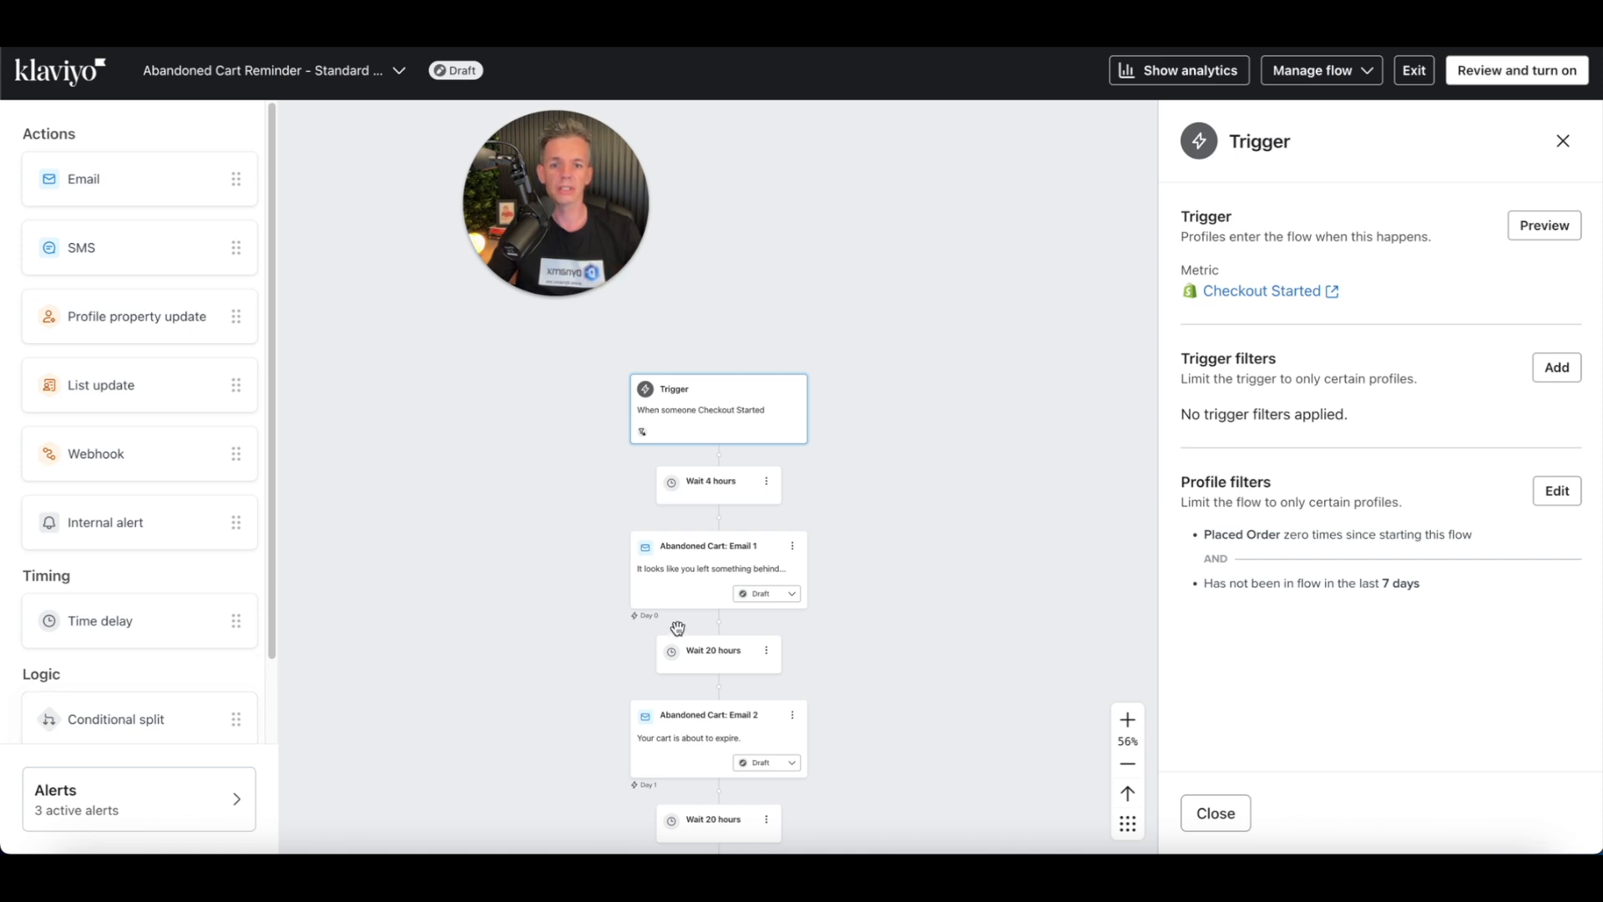
scroll(781, 594, "down", 2)
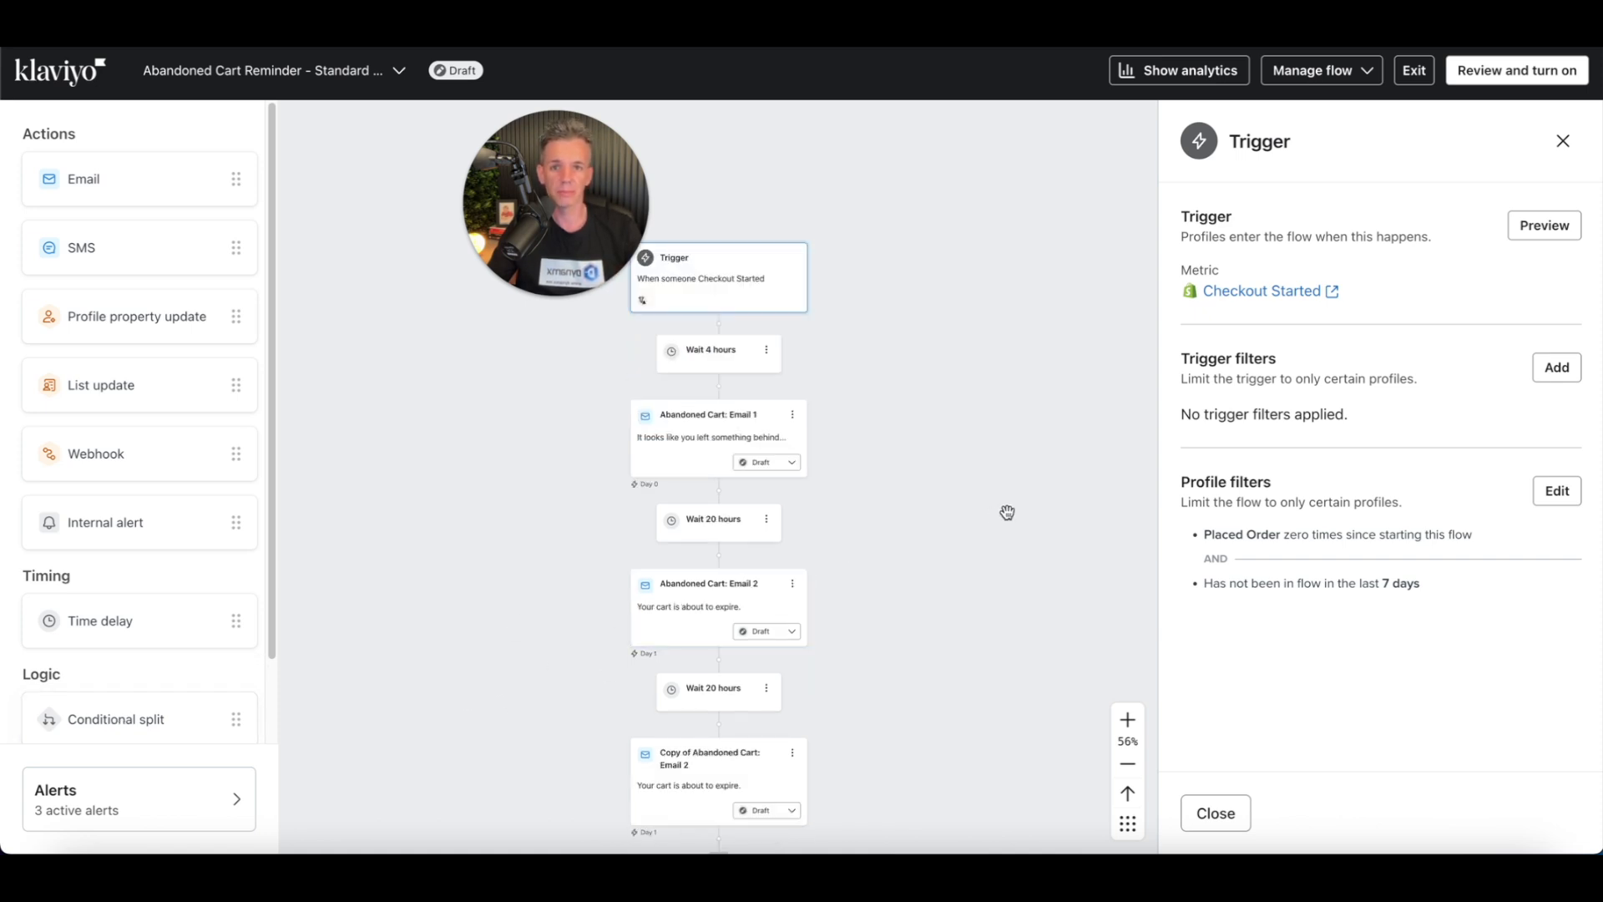
scroll(1007, 511, "down", 1)
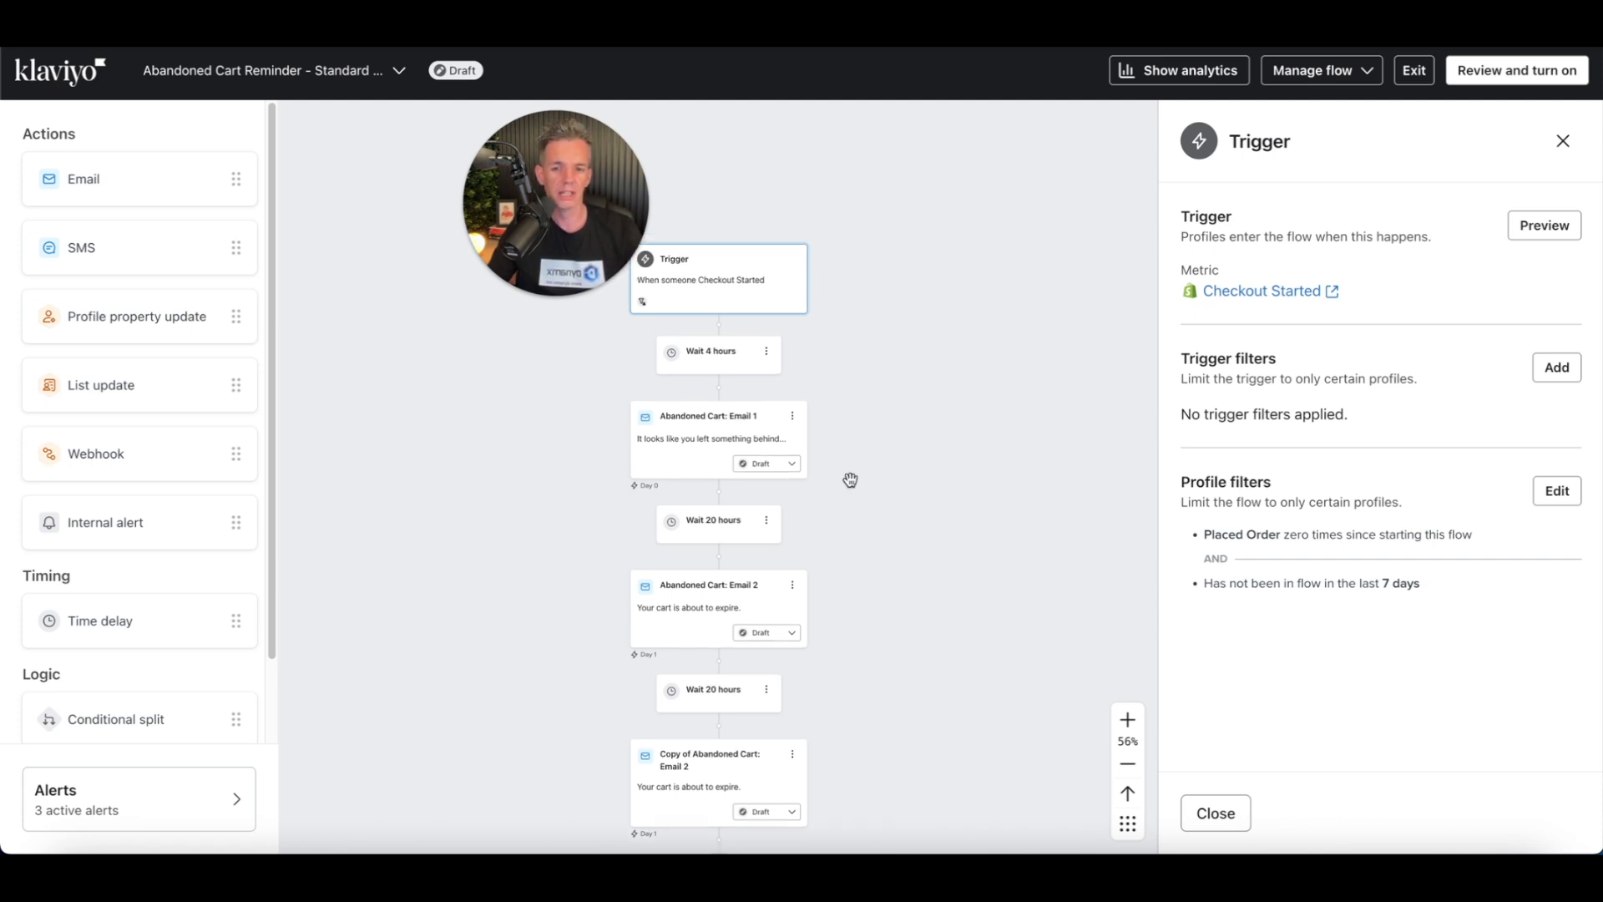
left_click(744, 359)
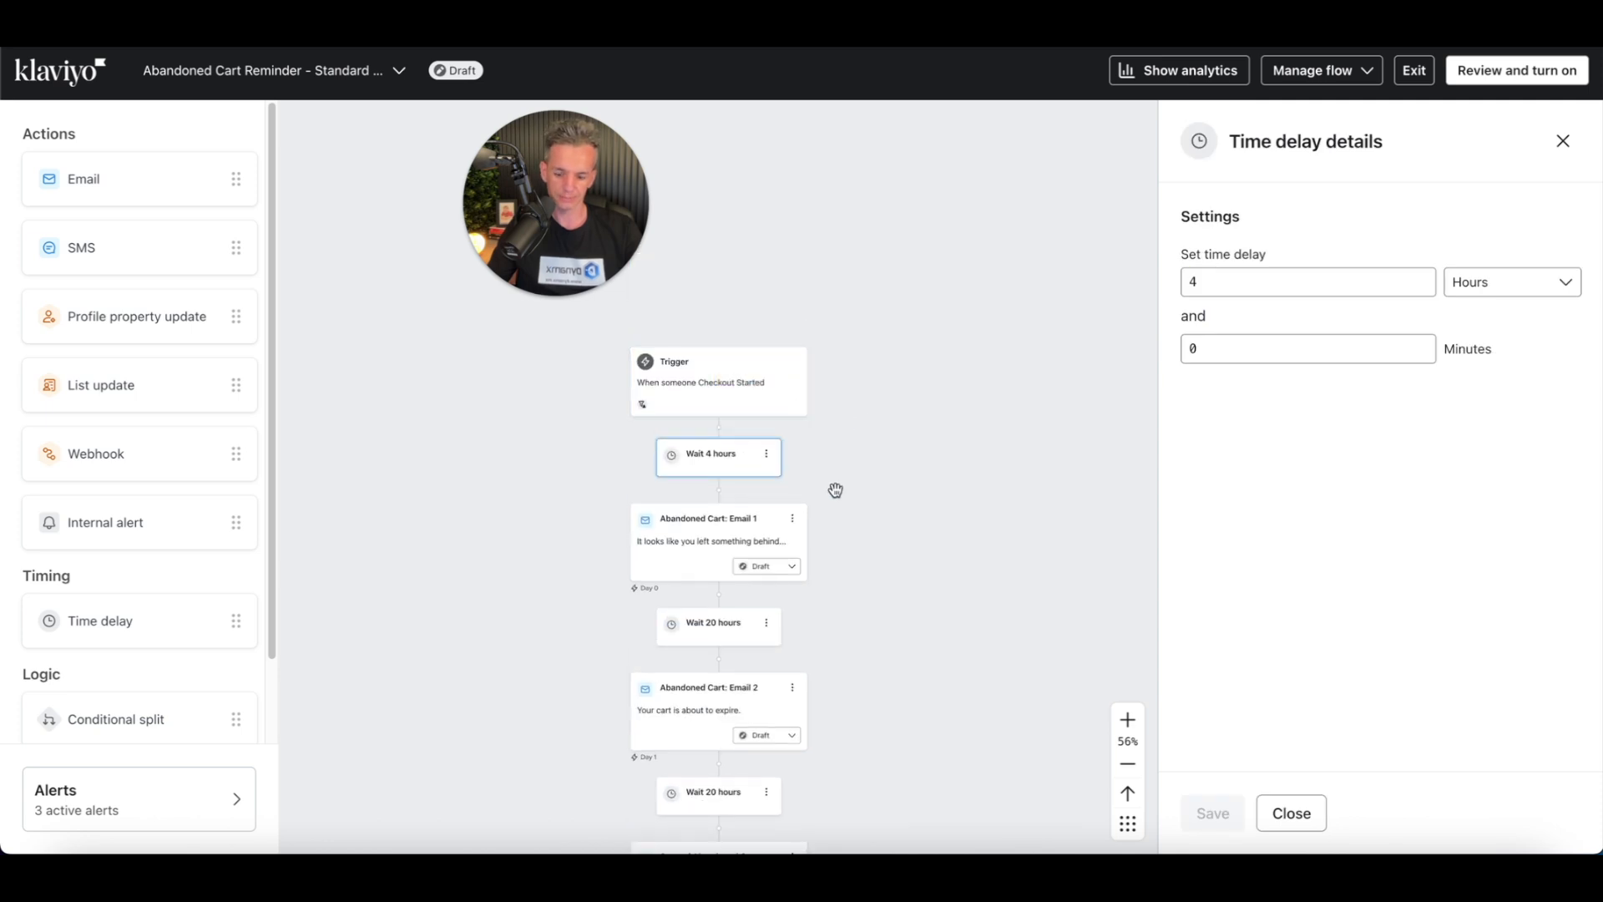
scroll(835, 489, "up", 5)
left_click_drag(814, 438, 992, 527)
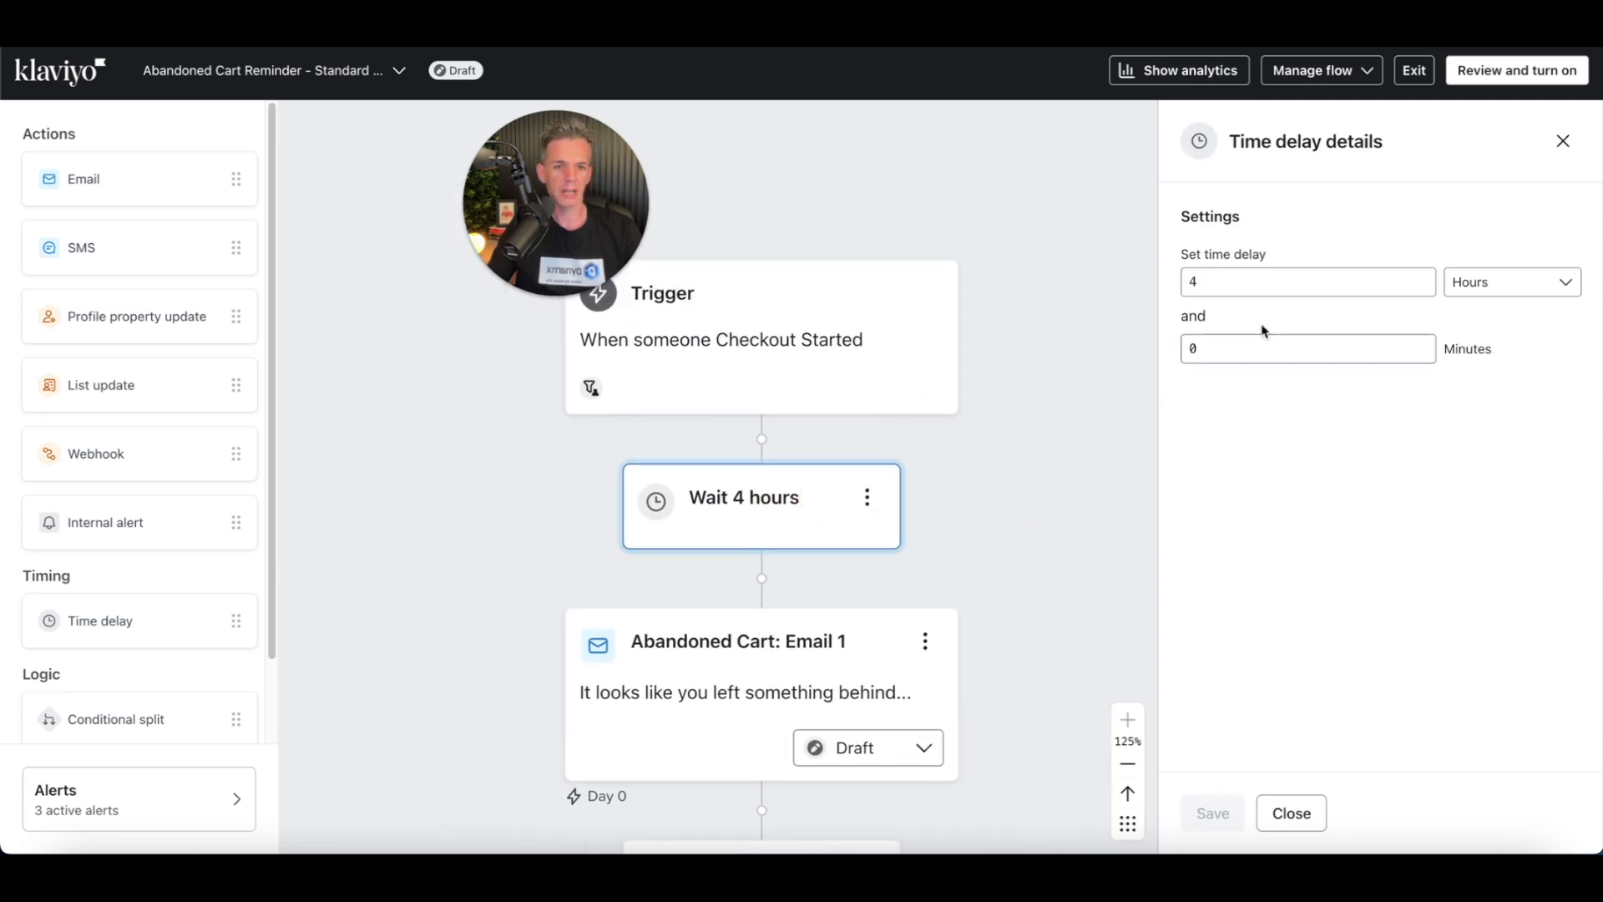
left_click(1215, 277)
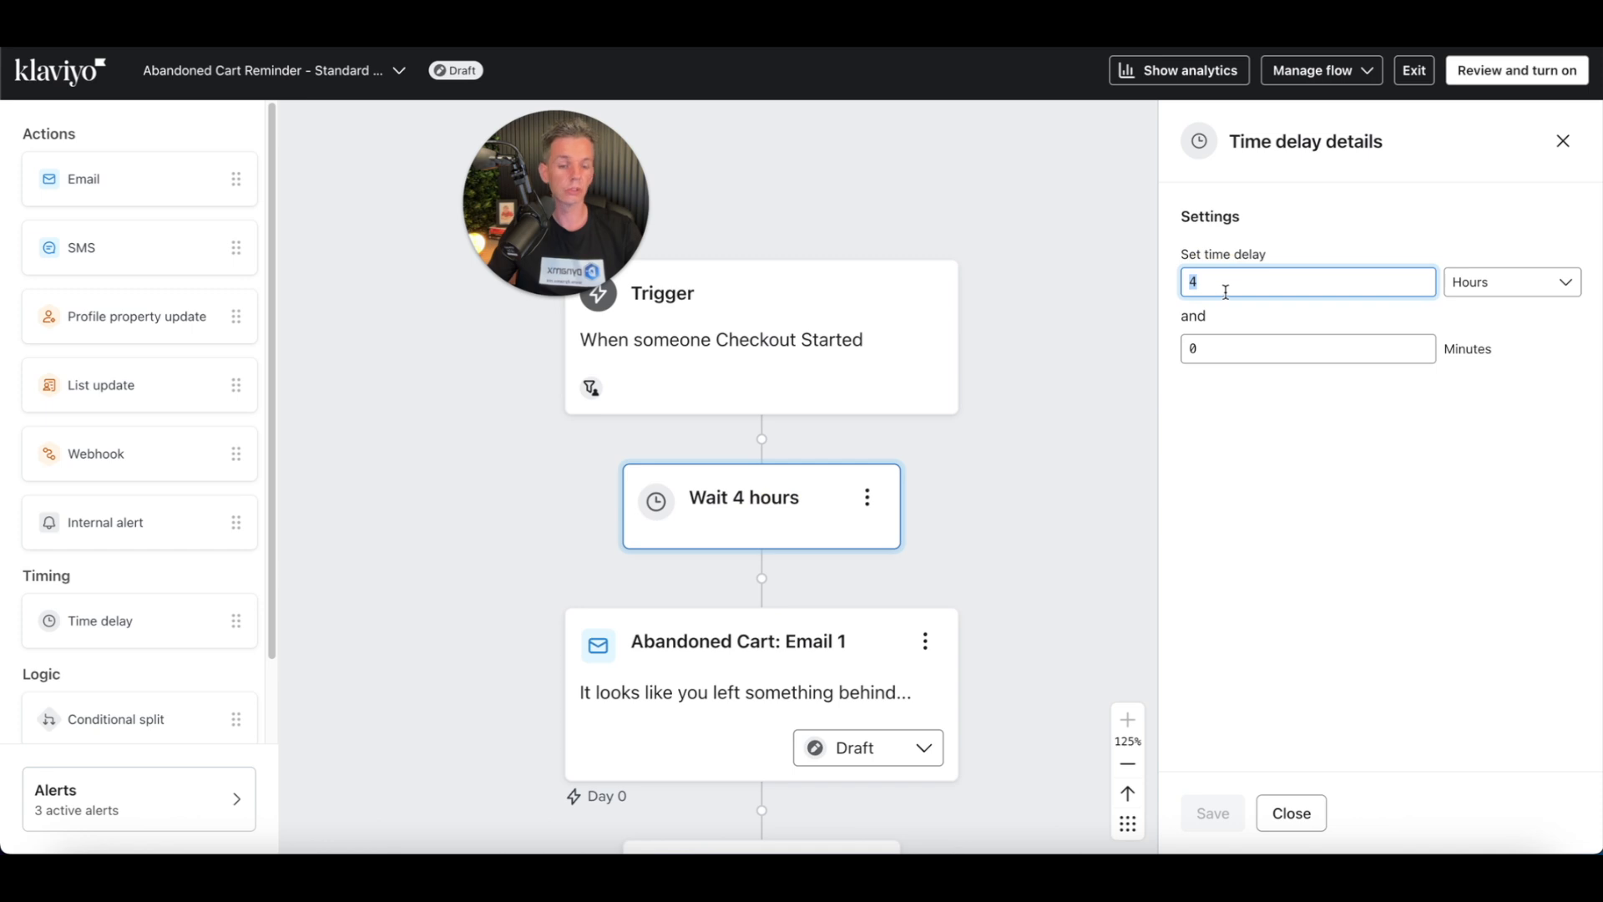
type("2")
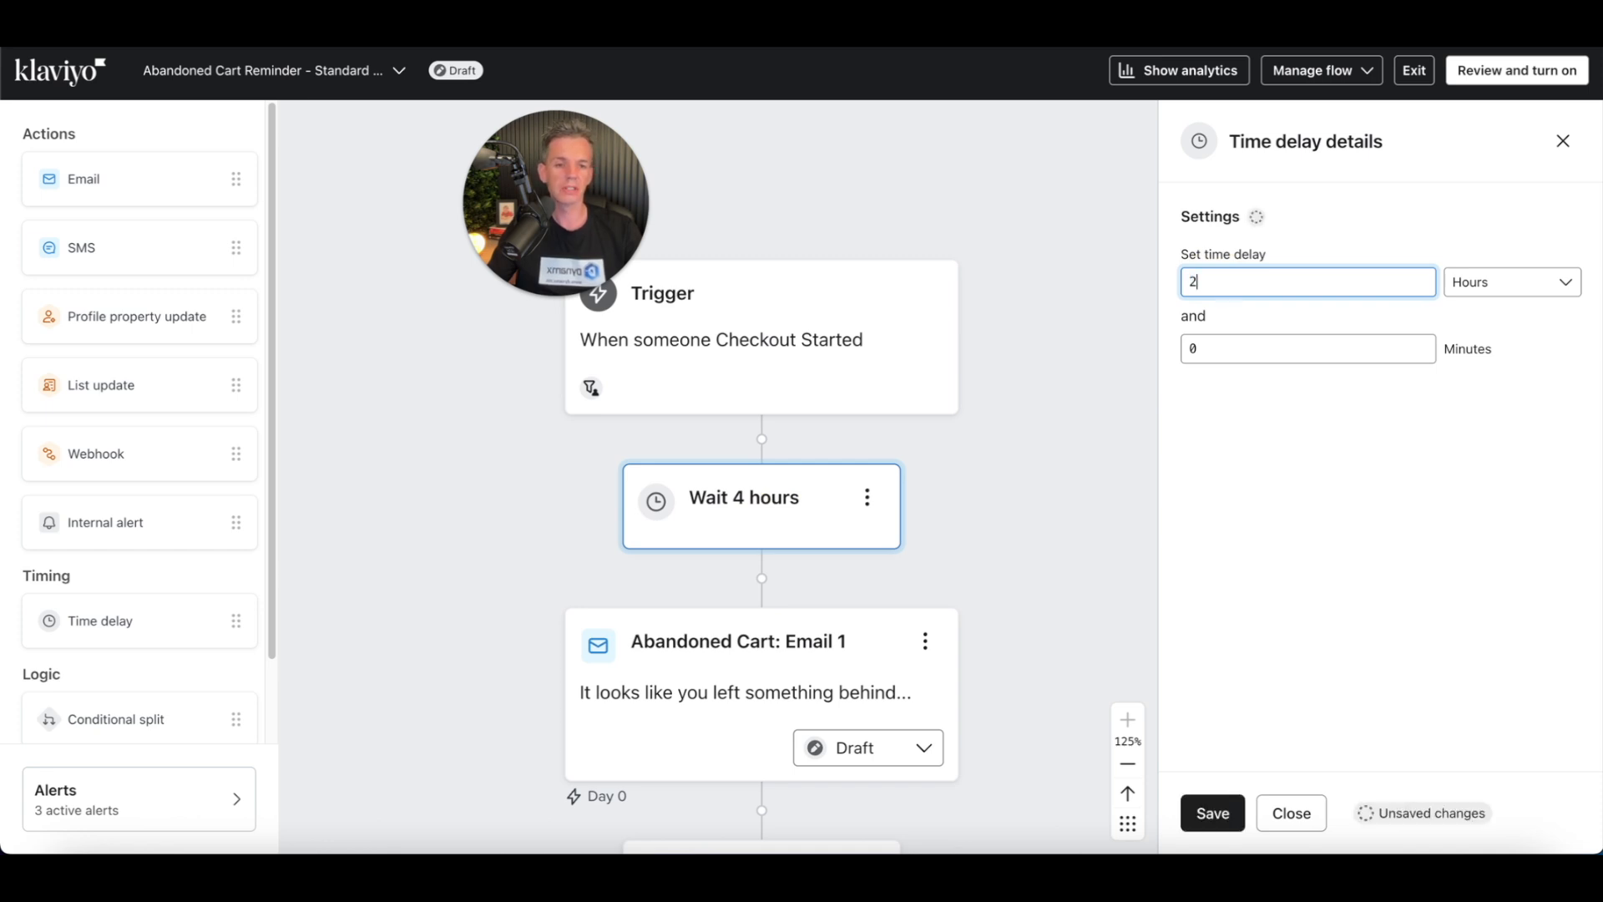
left_click(1213, 814)
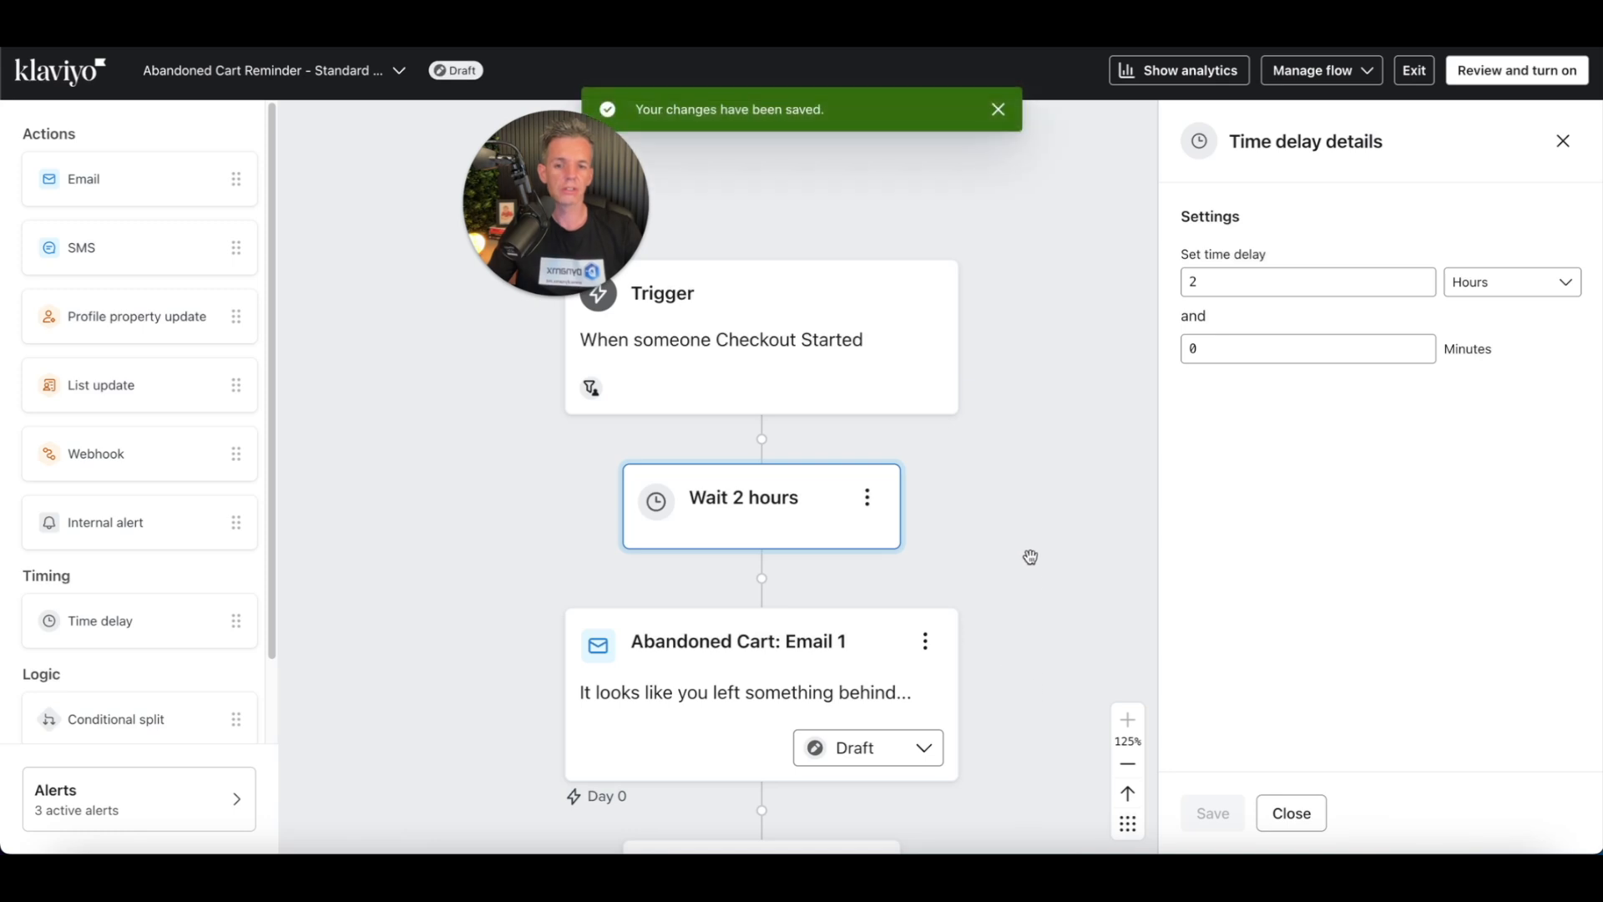
left_click_drag(1036, 600, 1017, 451)
left_click_drag(1056, 584, 1050, 409)
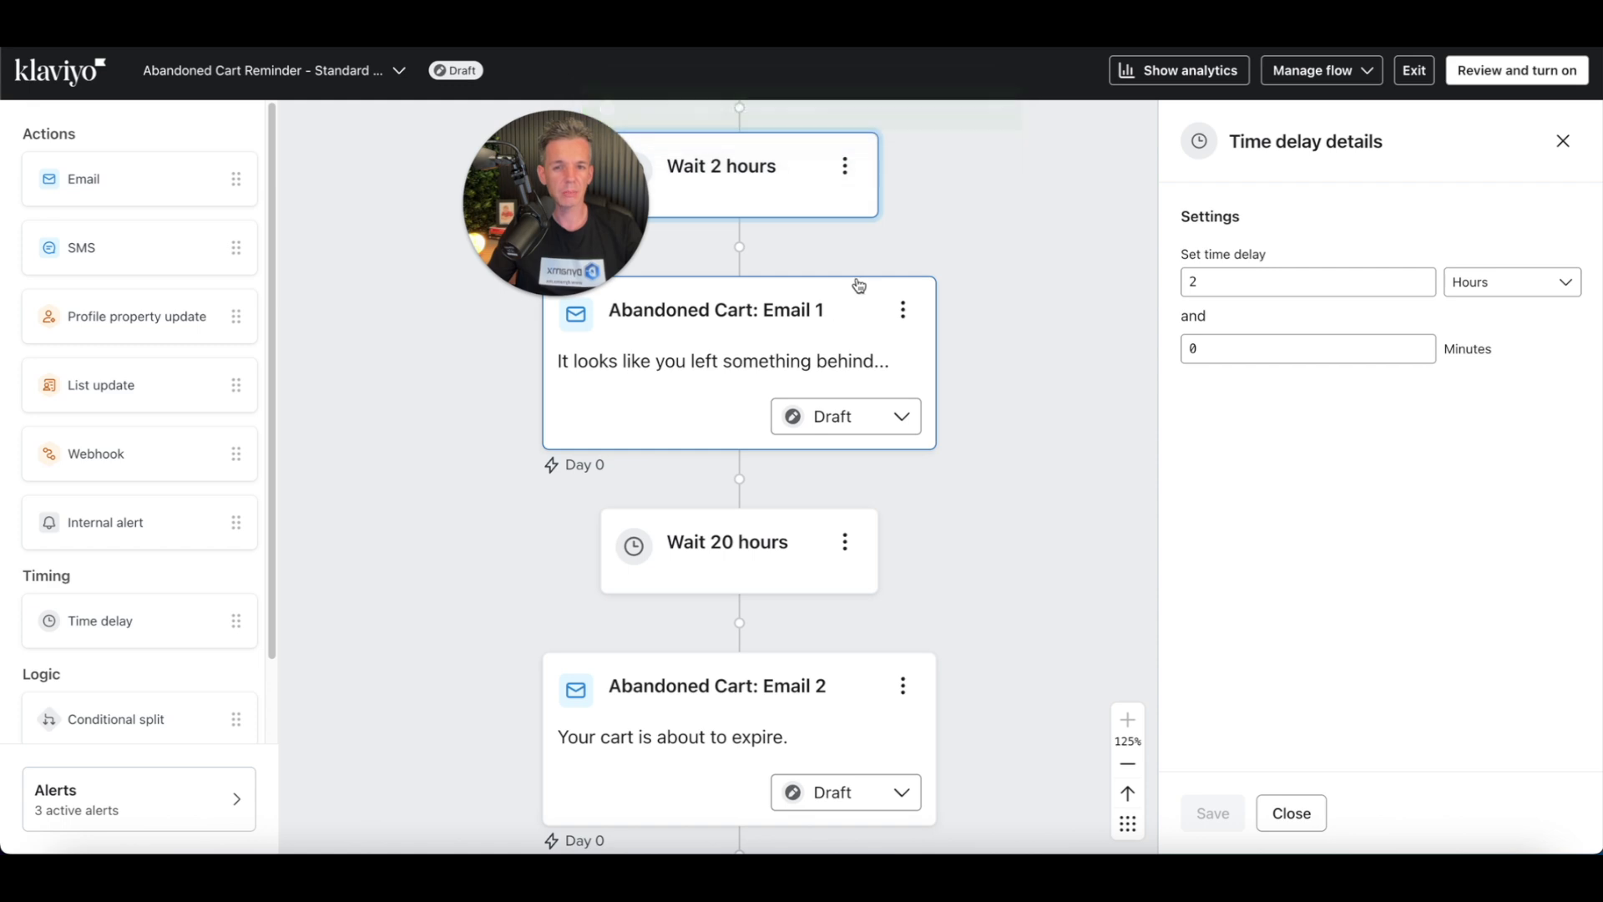
Step: Change the wait after Abandoned Cart: Email 1 to 24 hours and save it
left_click_drag(1028, 204, 1031, 357)
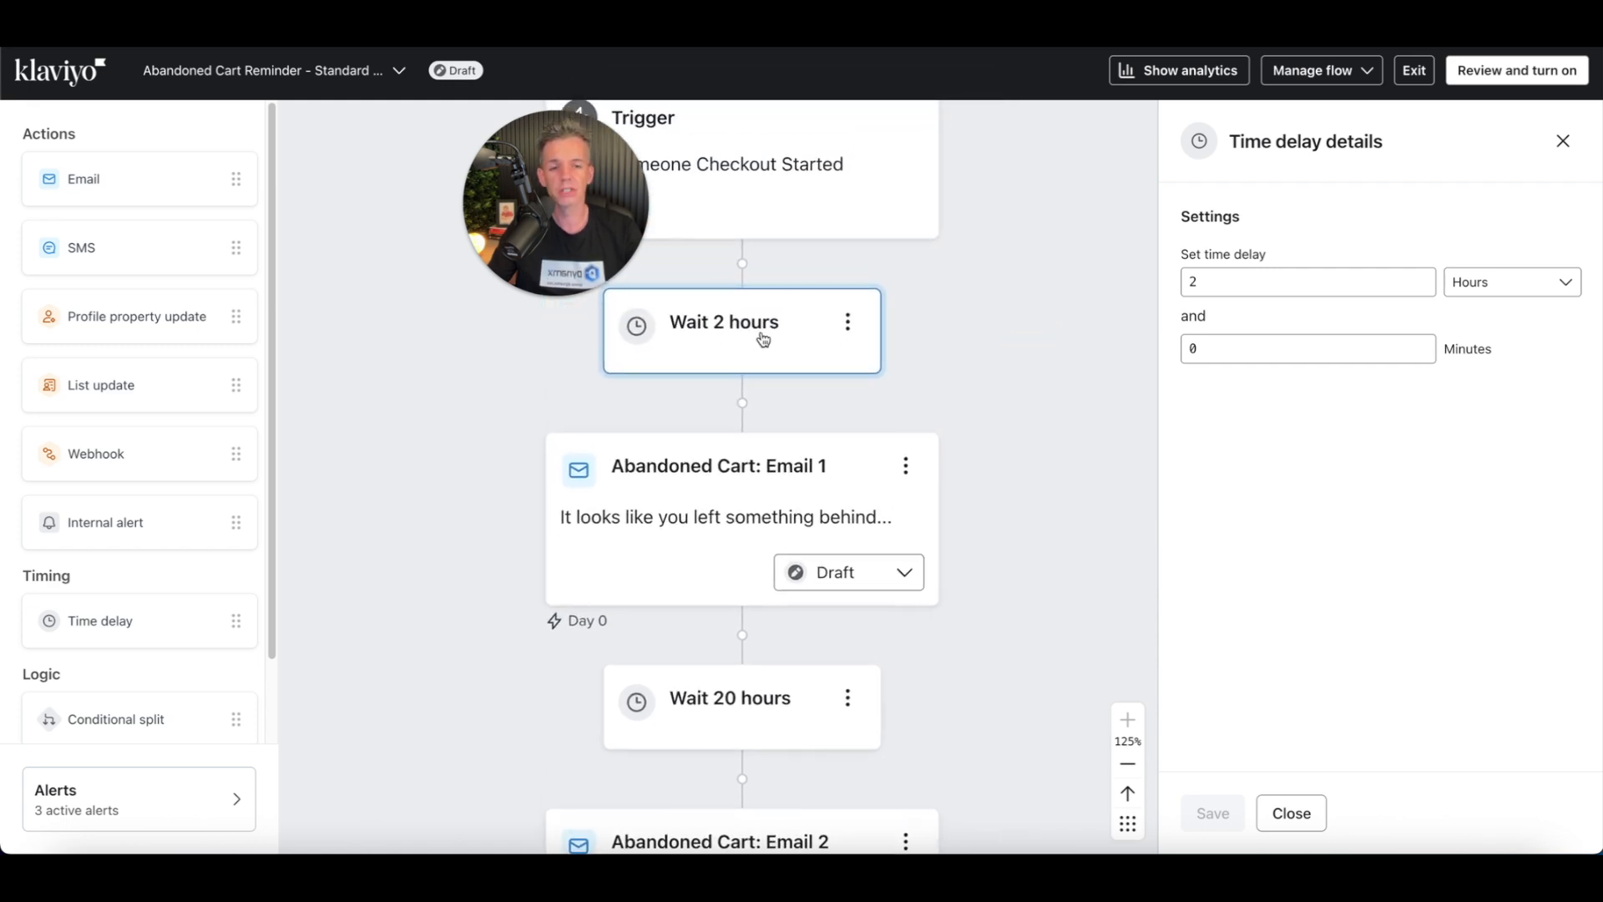
left_click(1240, 287)
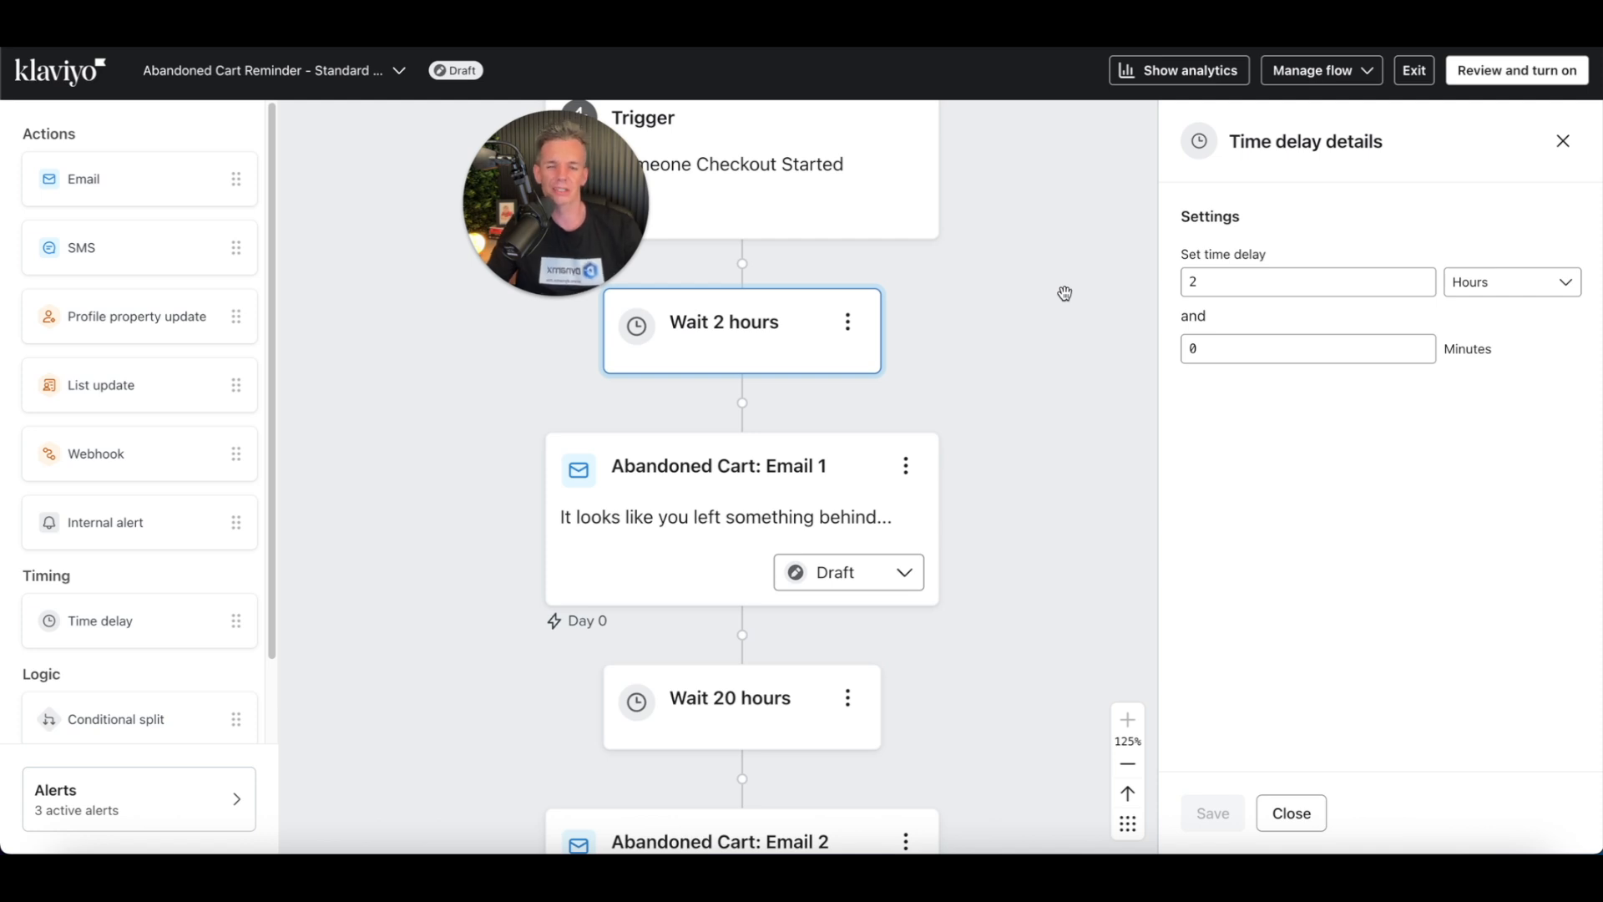
left_click_drag(1050, 540, 1029, 353)
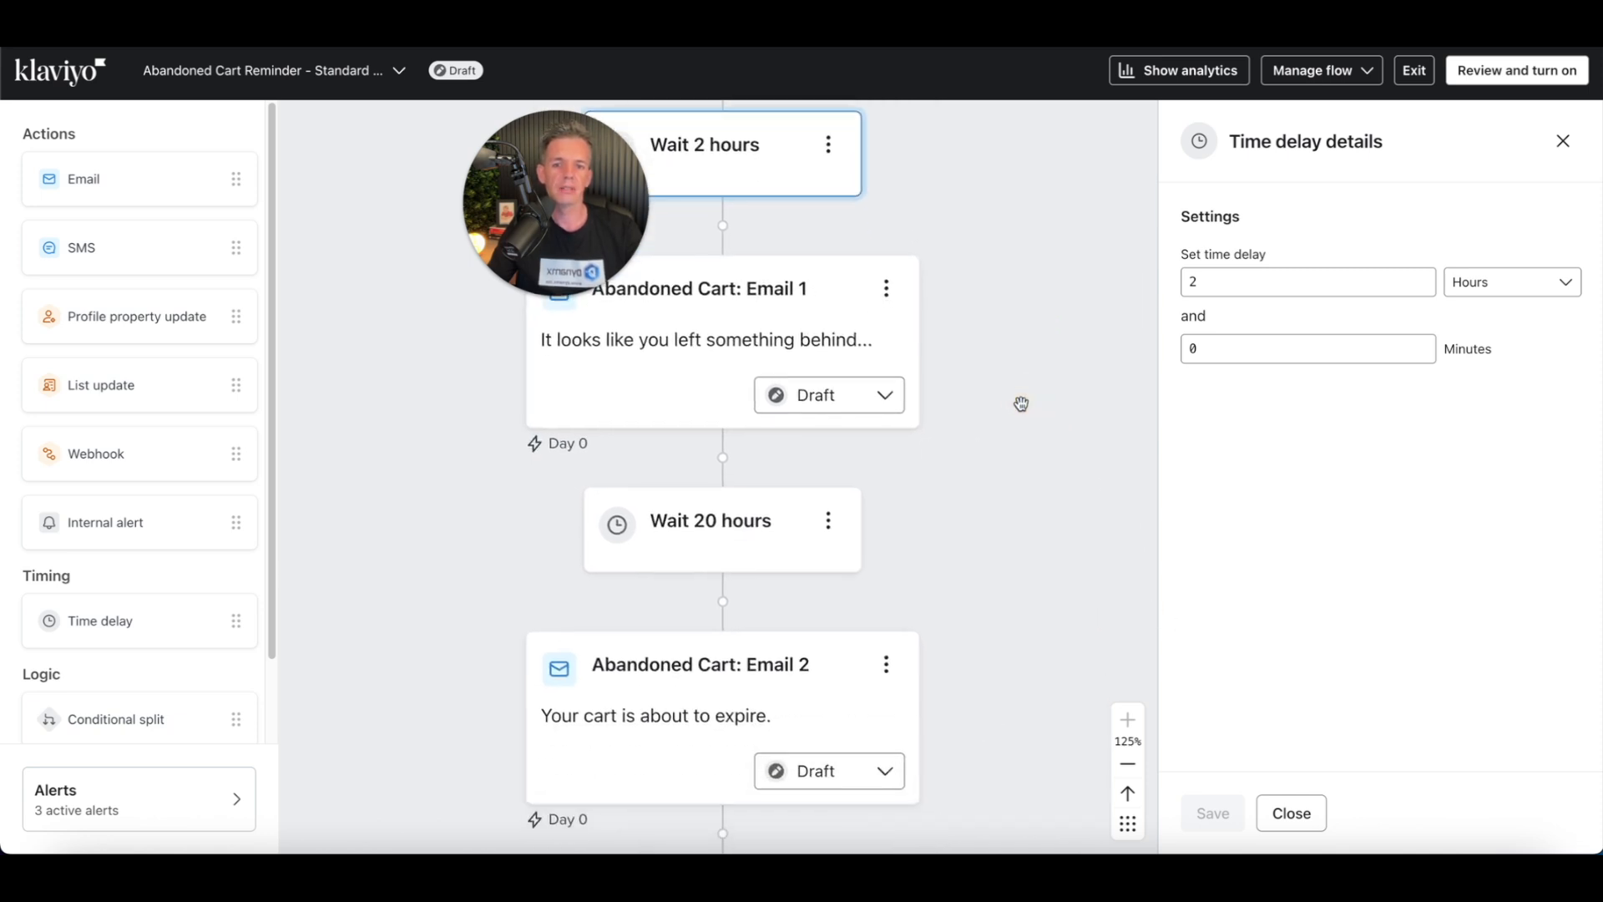
left_click_drag(1038, 565, 1033, 458)
left_click(693, 441)
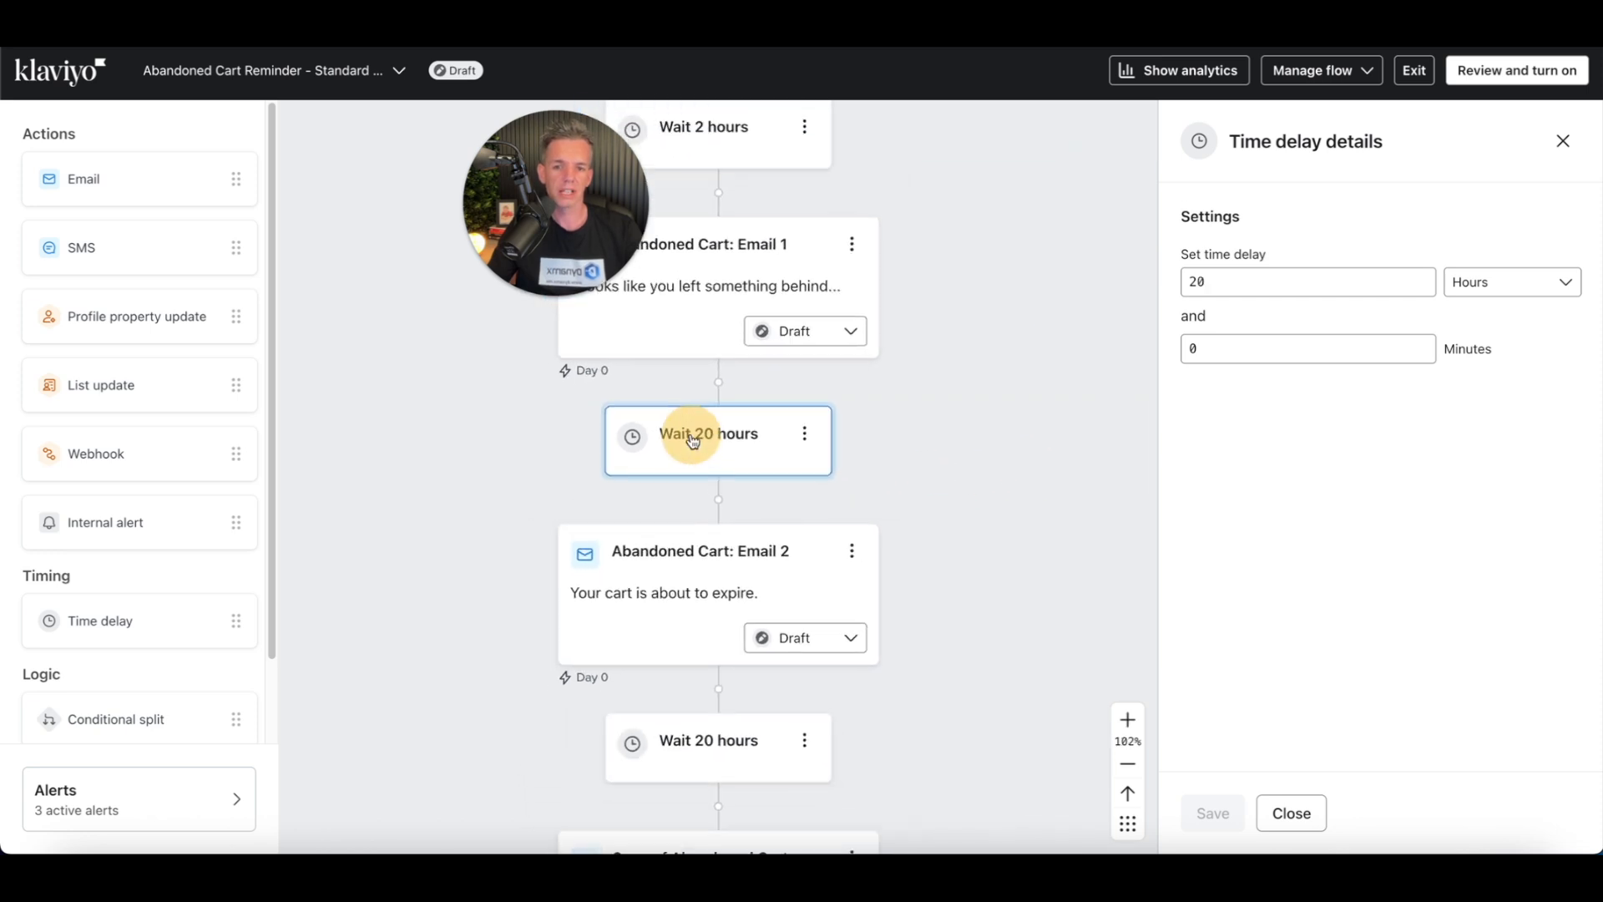
double_click(1220, 281)
key("BackSpace")
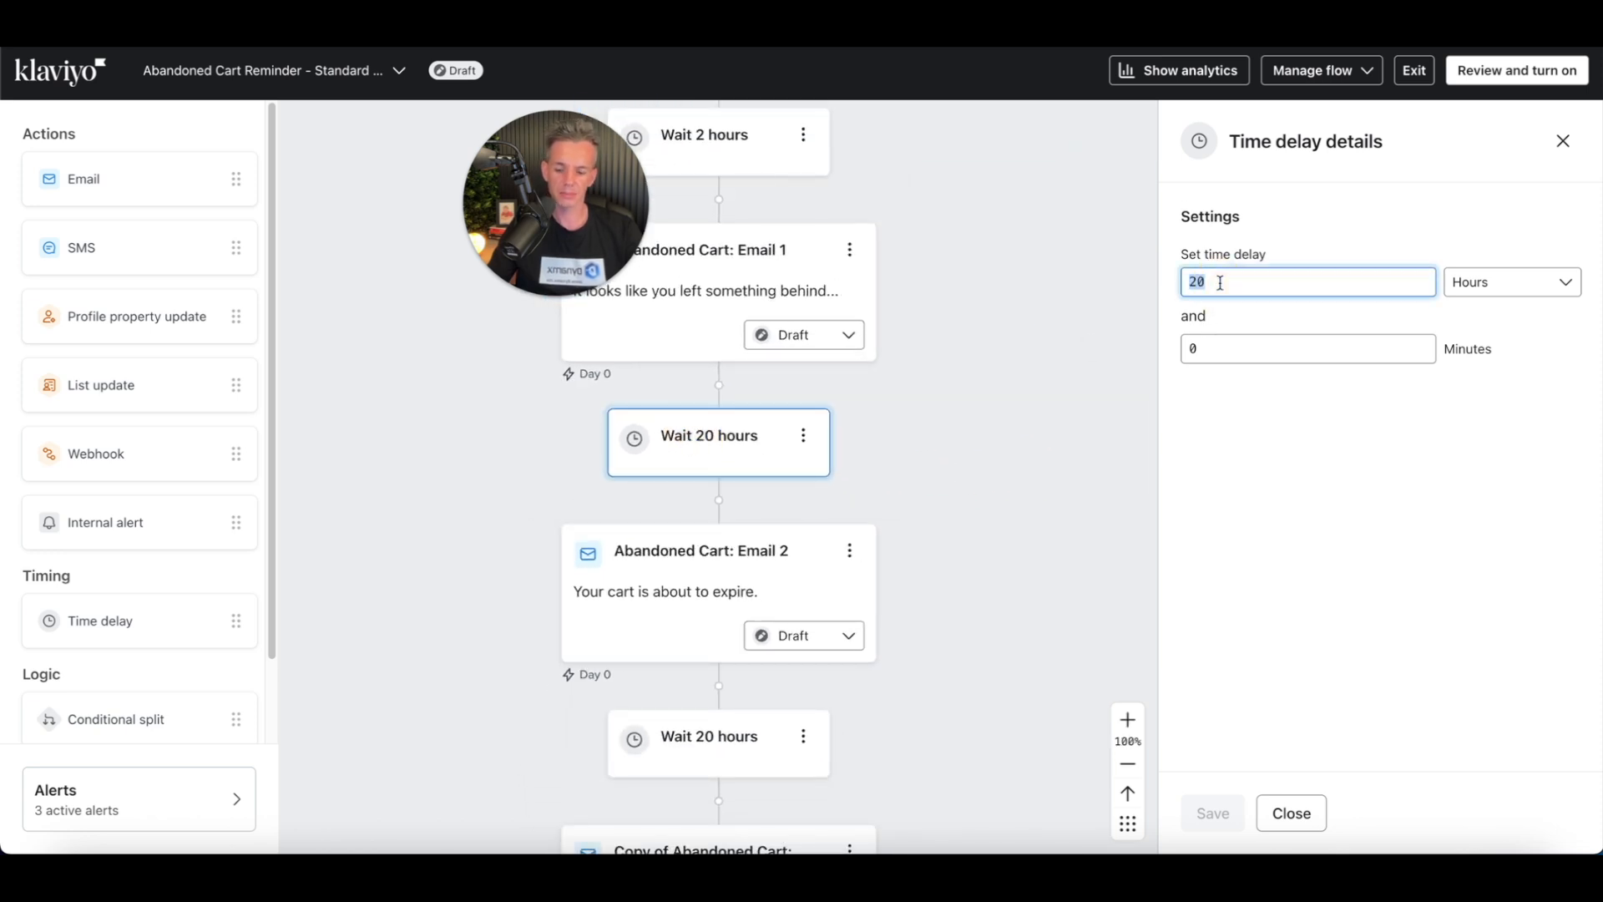
type("24")
left_click(1212, 813)
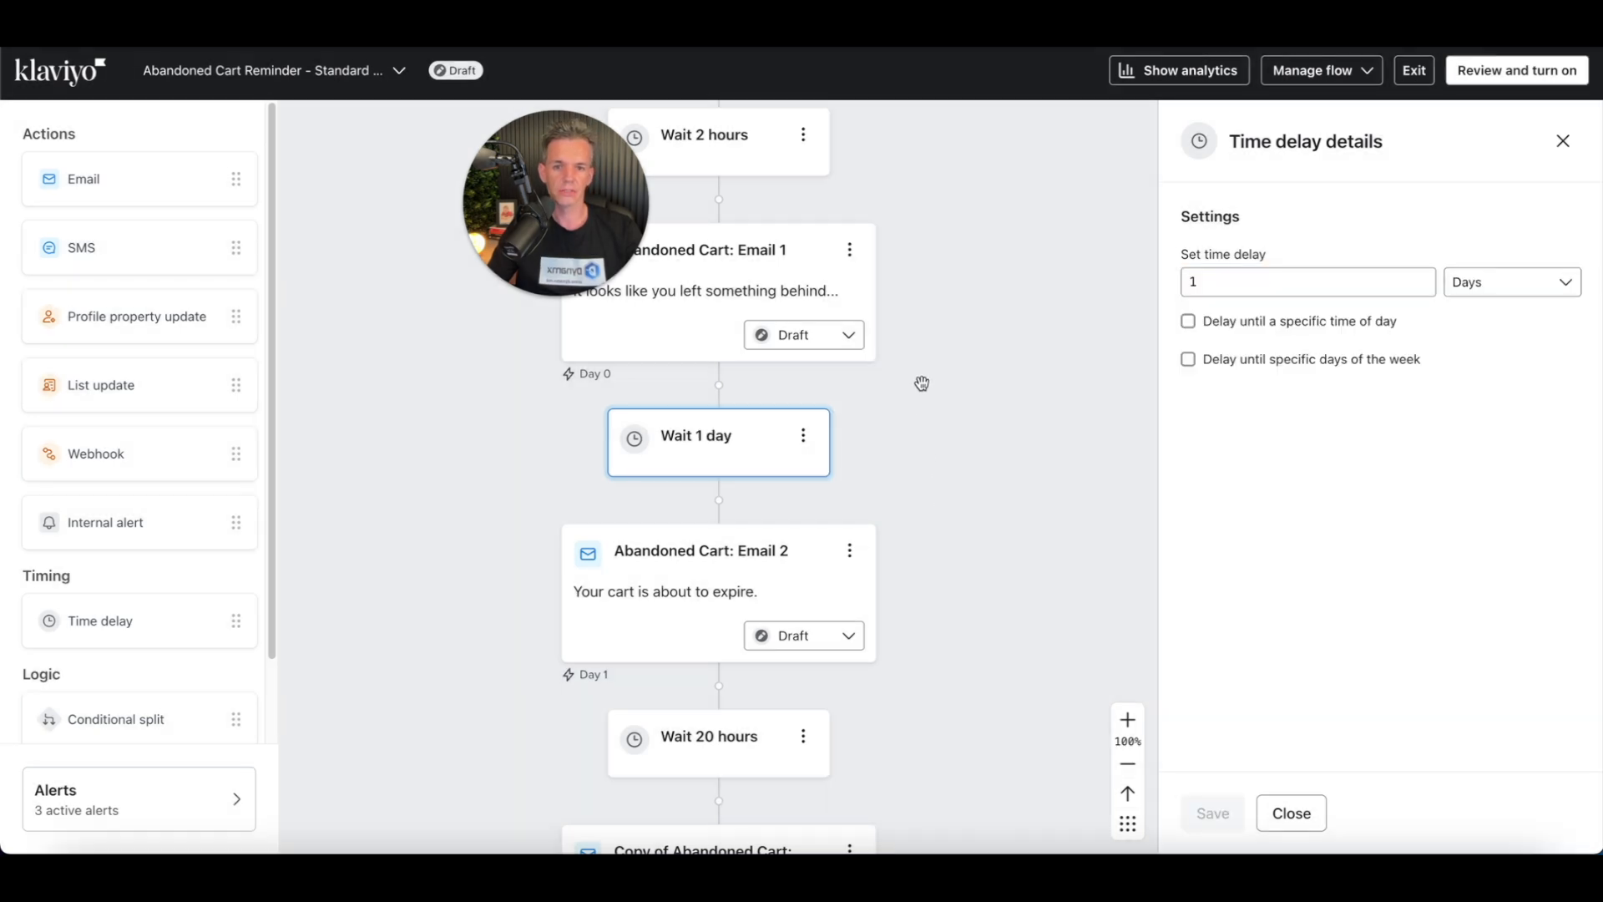
Step: Set the final wait before the copied Email 2 to 1 day
left_click_drag(923, 383, 940, 477)
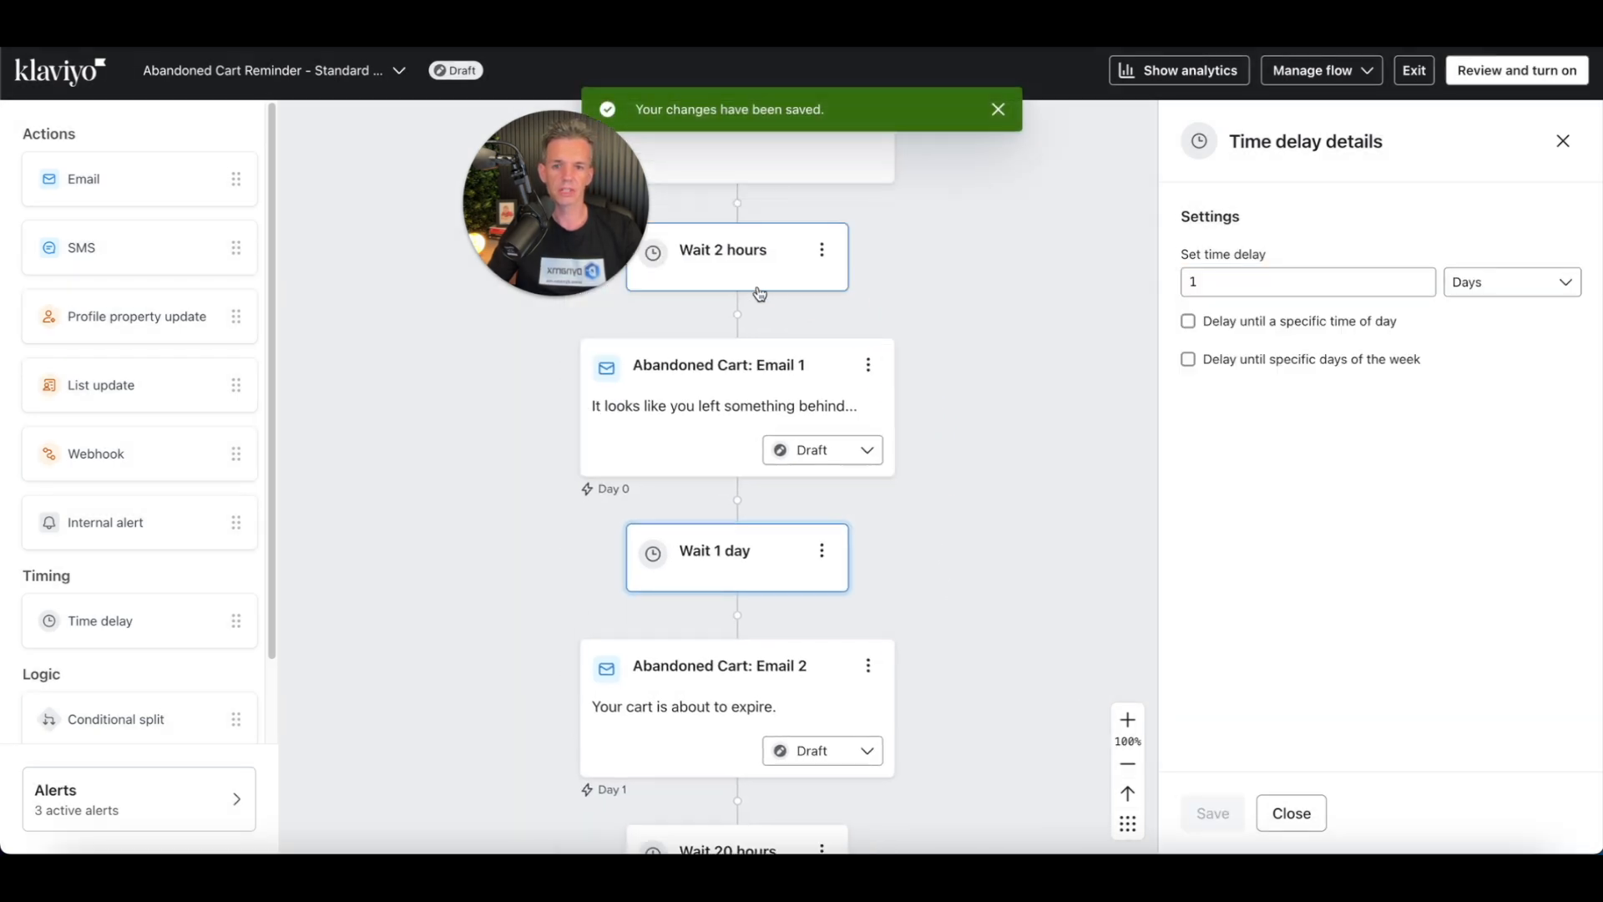
left_click_drag(967, 668, 959, 423)
left_click_drag(981, 528, 1077, 360)
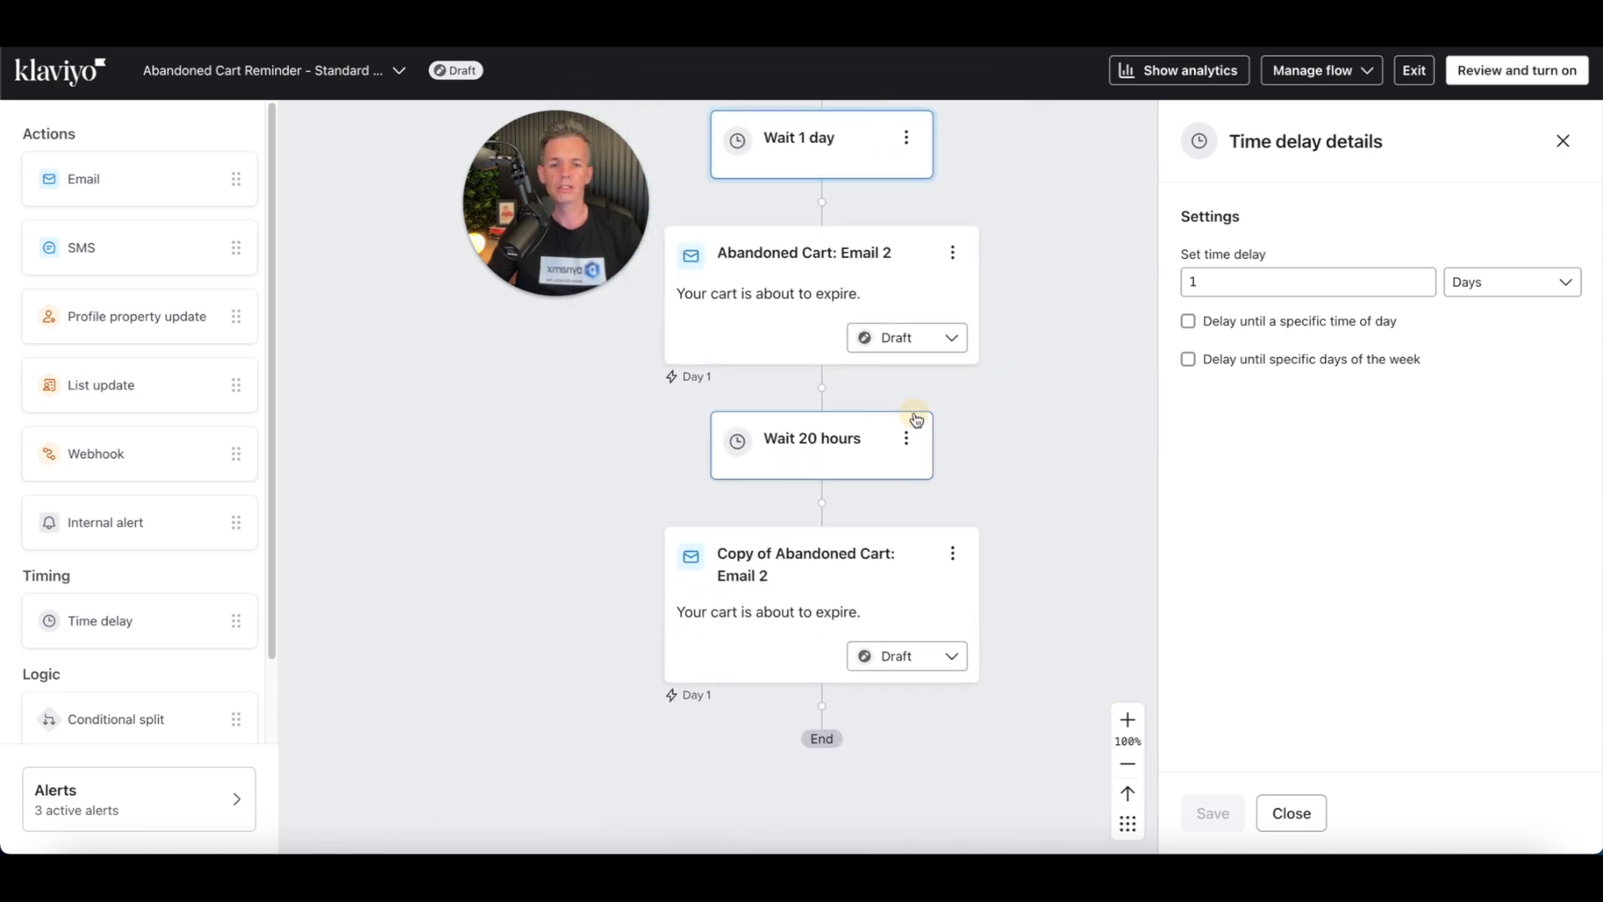
left_click(811, 457)
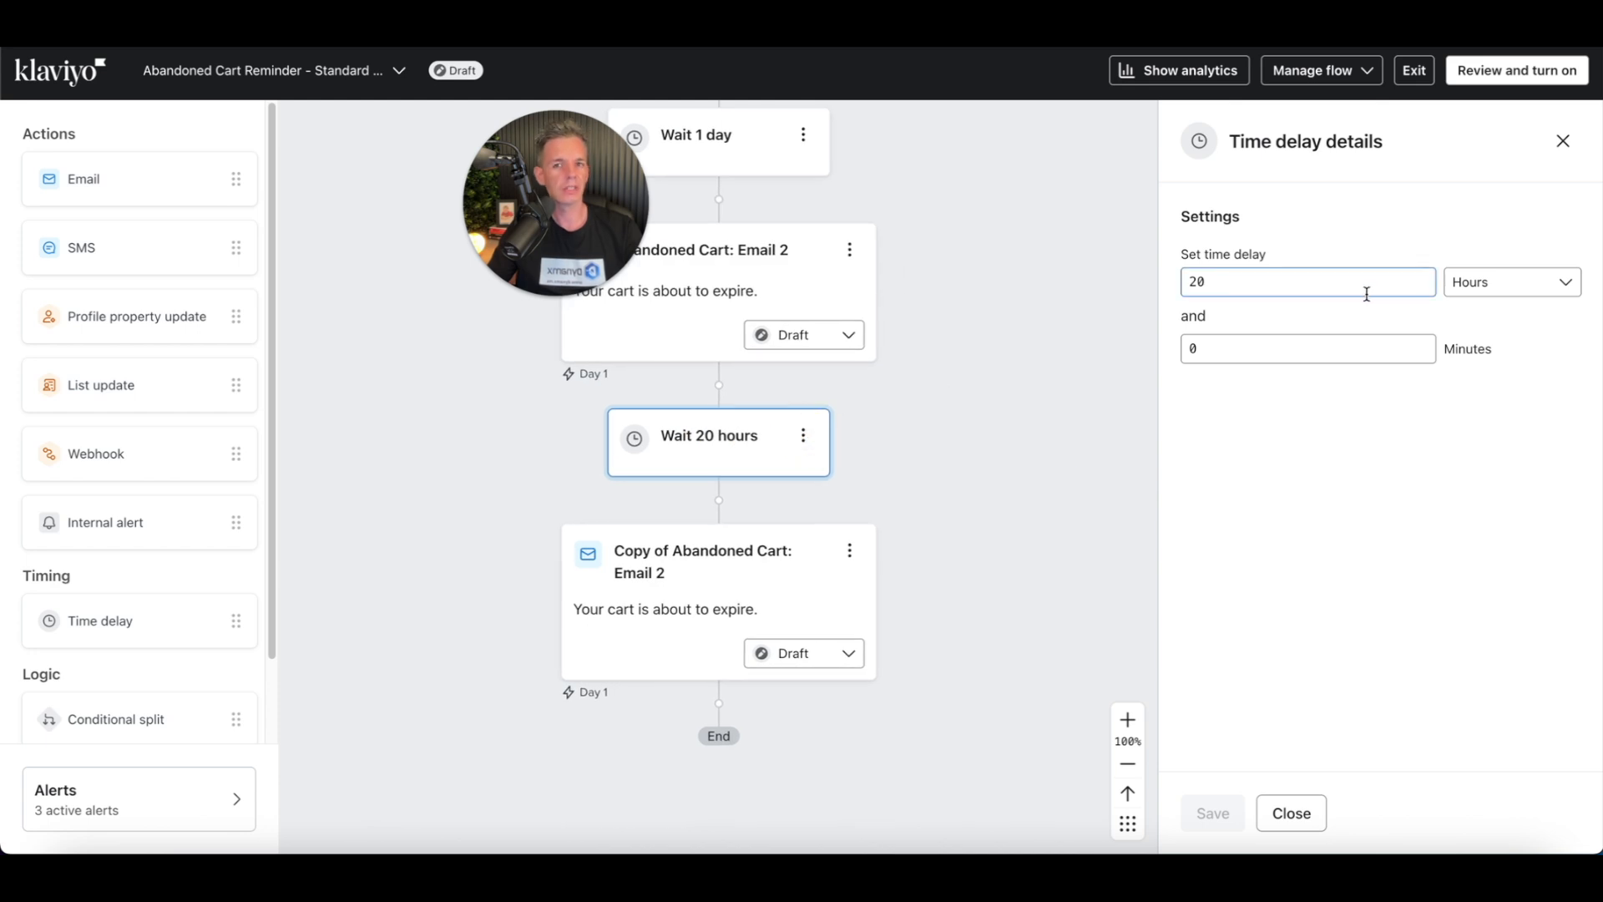
double_click(1293, 282)
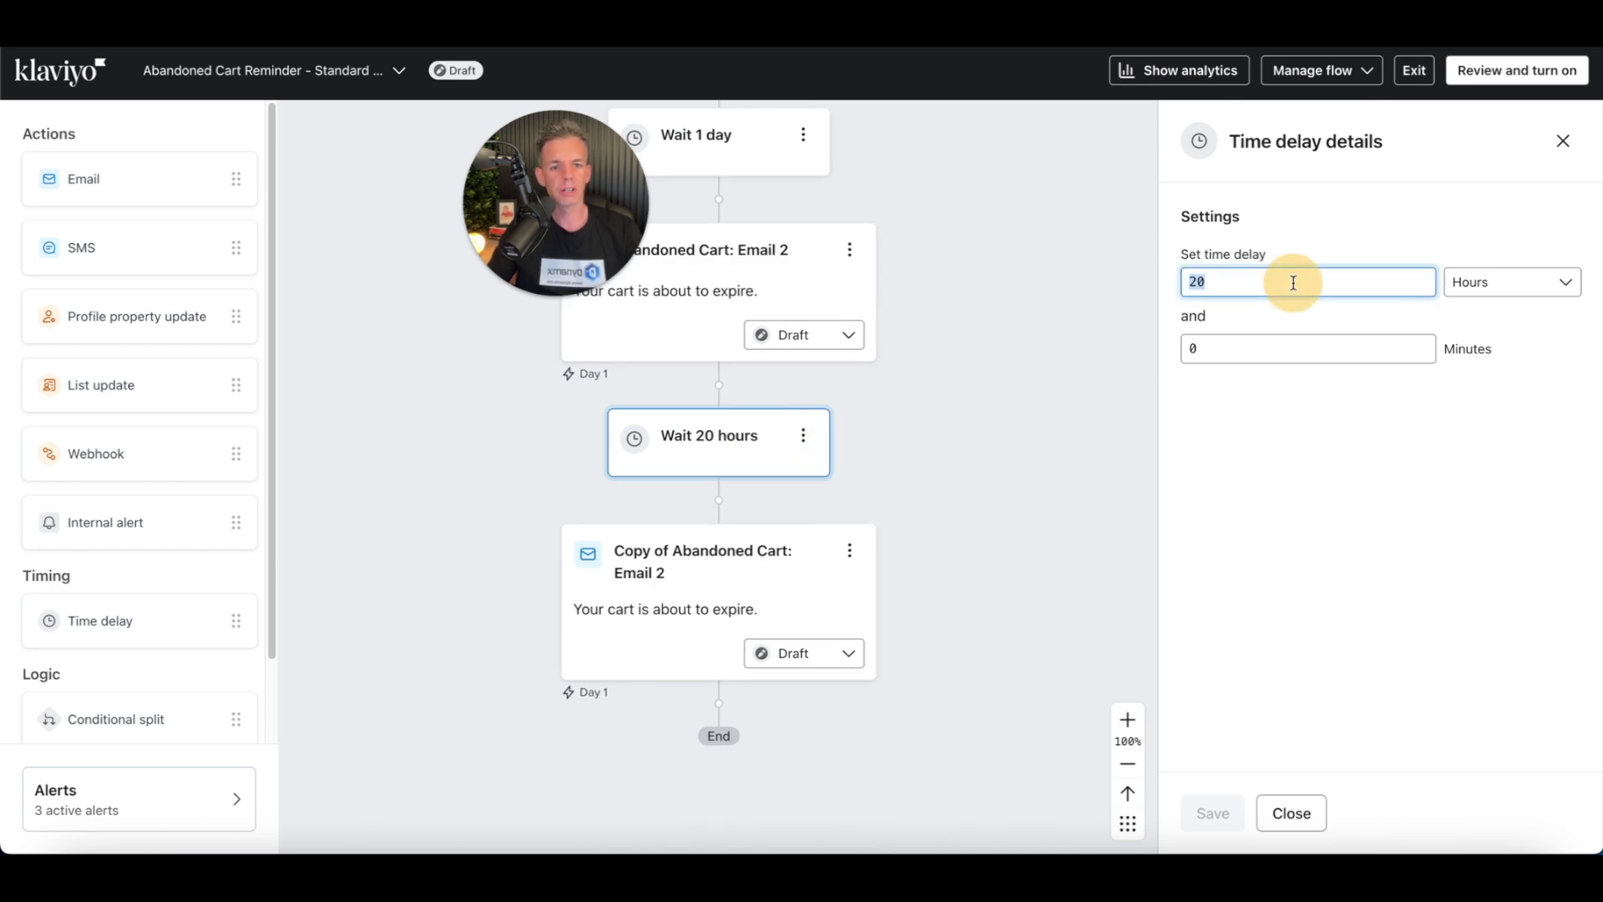
type("1")
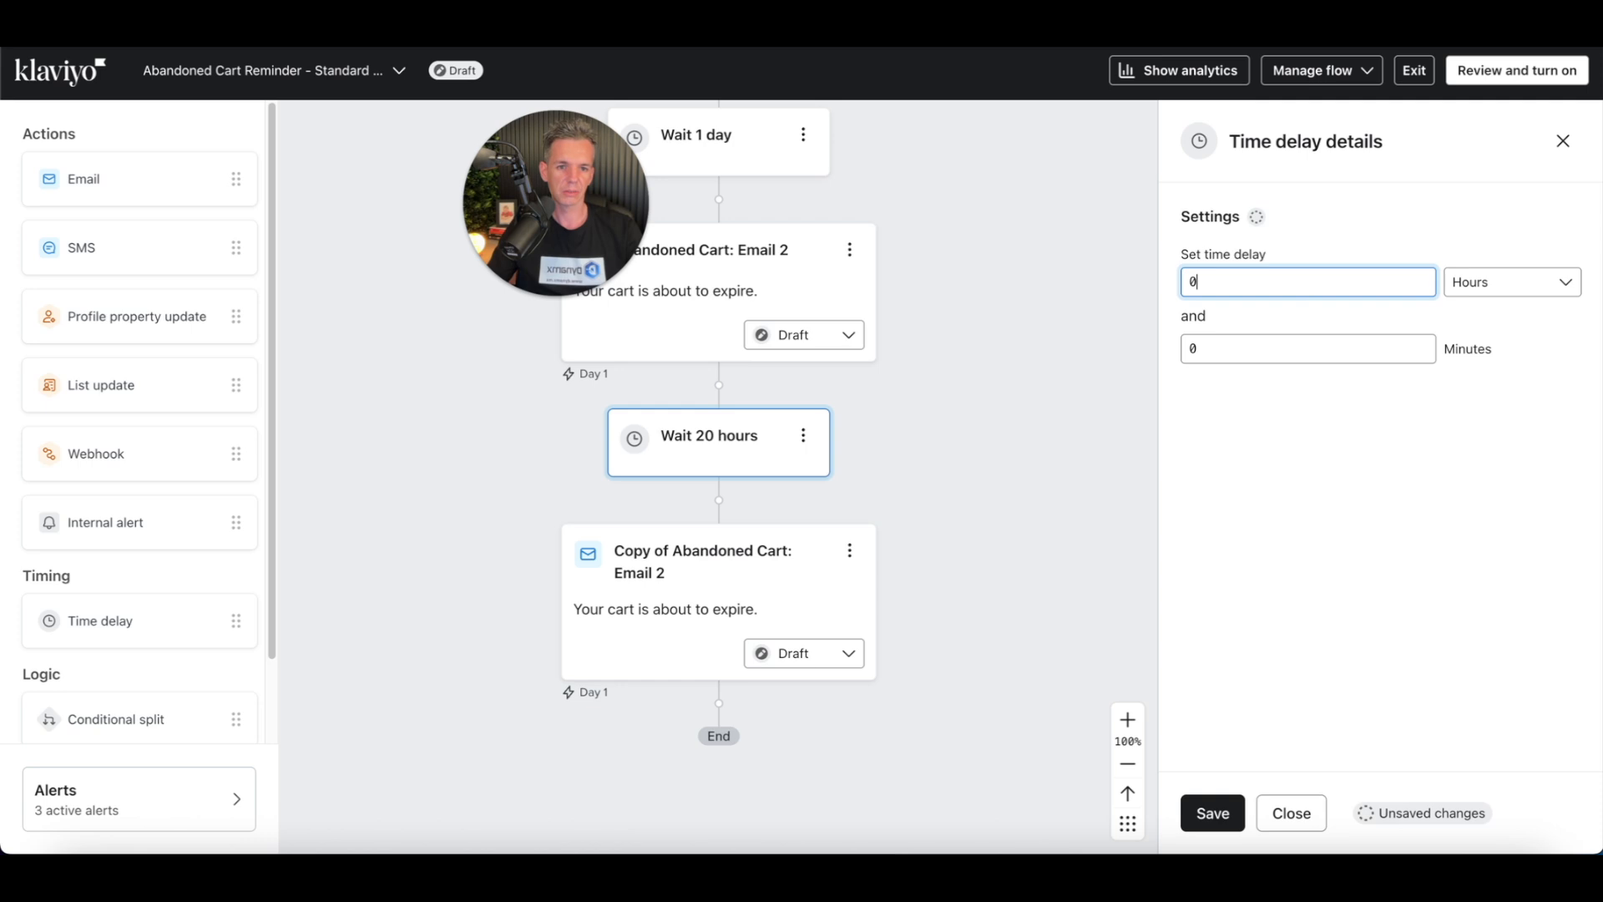
left_click(1503, 280)
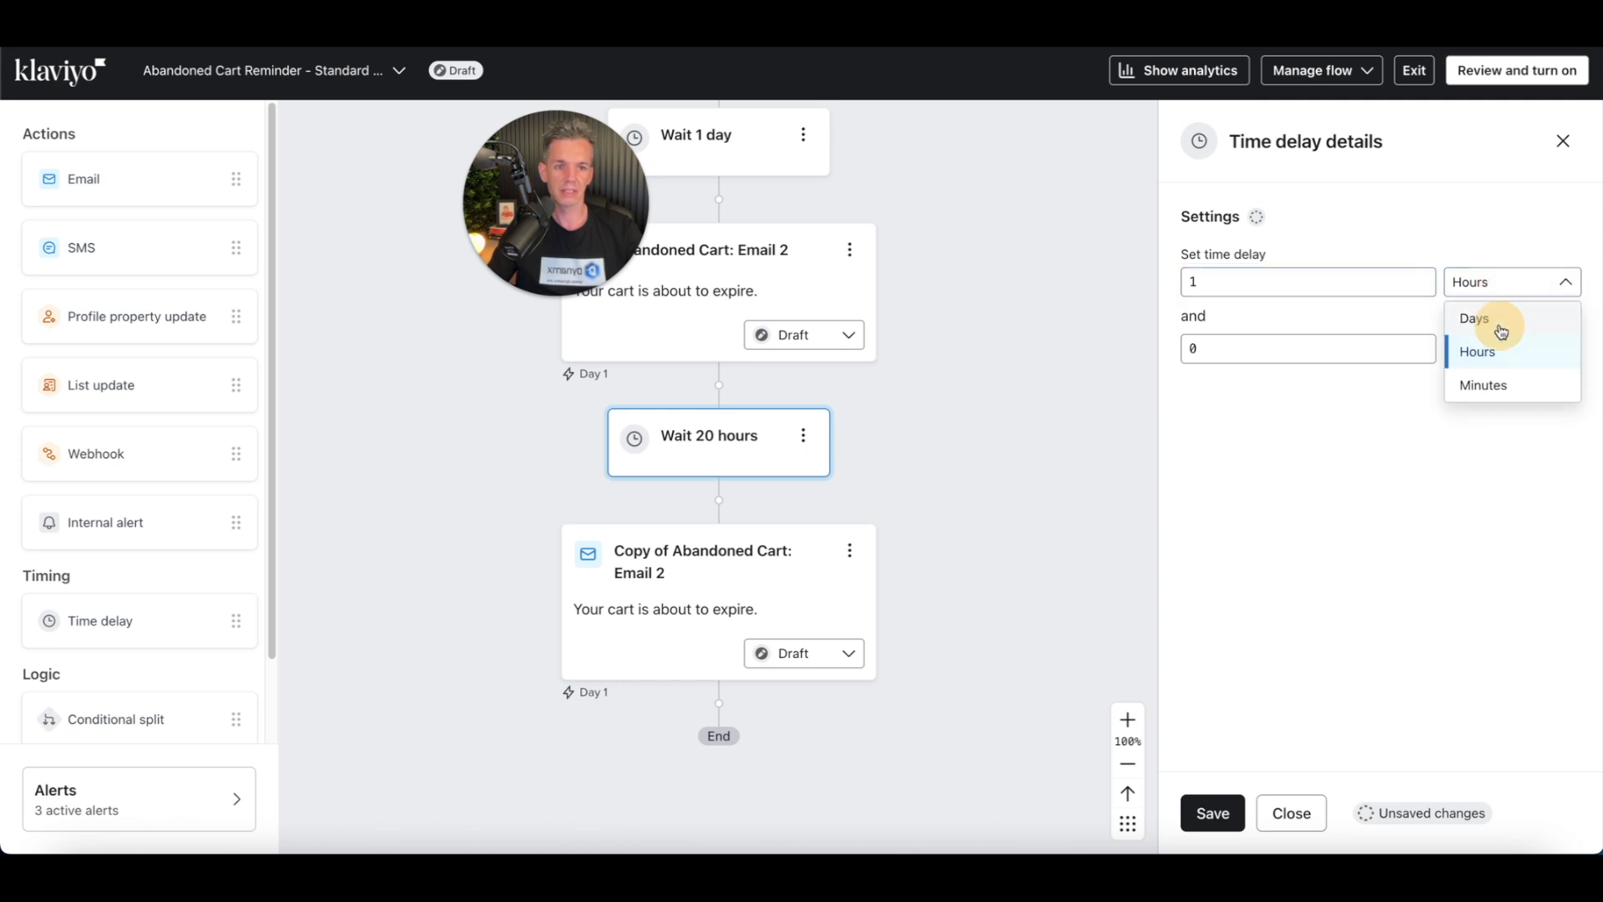
left_click(1490, 319)
Step: Make that final delay wait until 6:30 PM in the recipient's local timezone and save it
left_click(1188, 322)
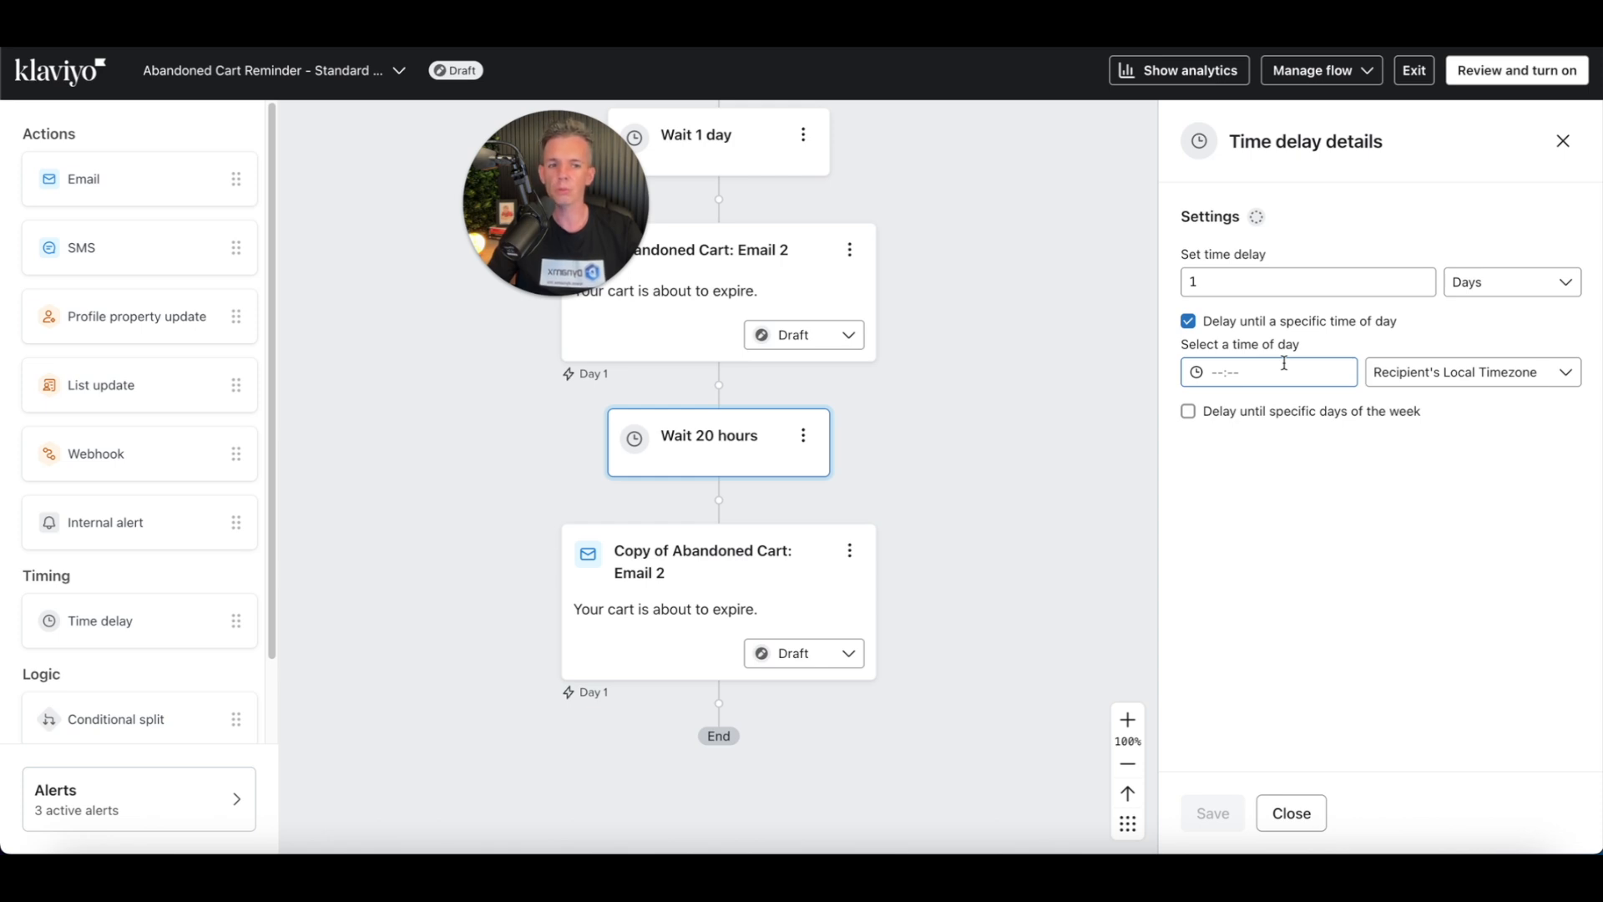
left_click(1274, 380)
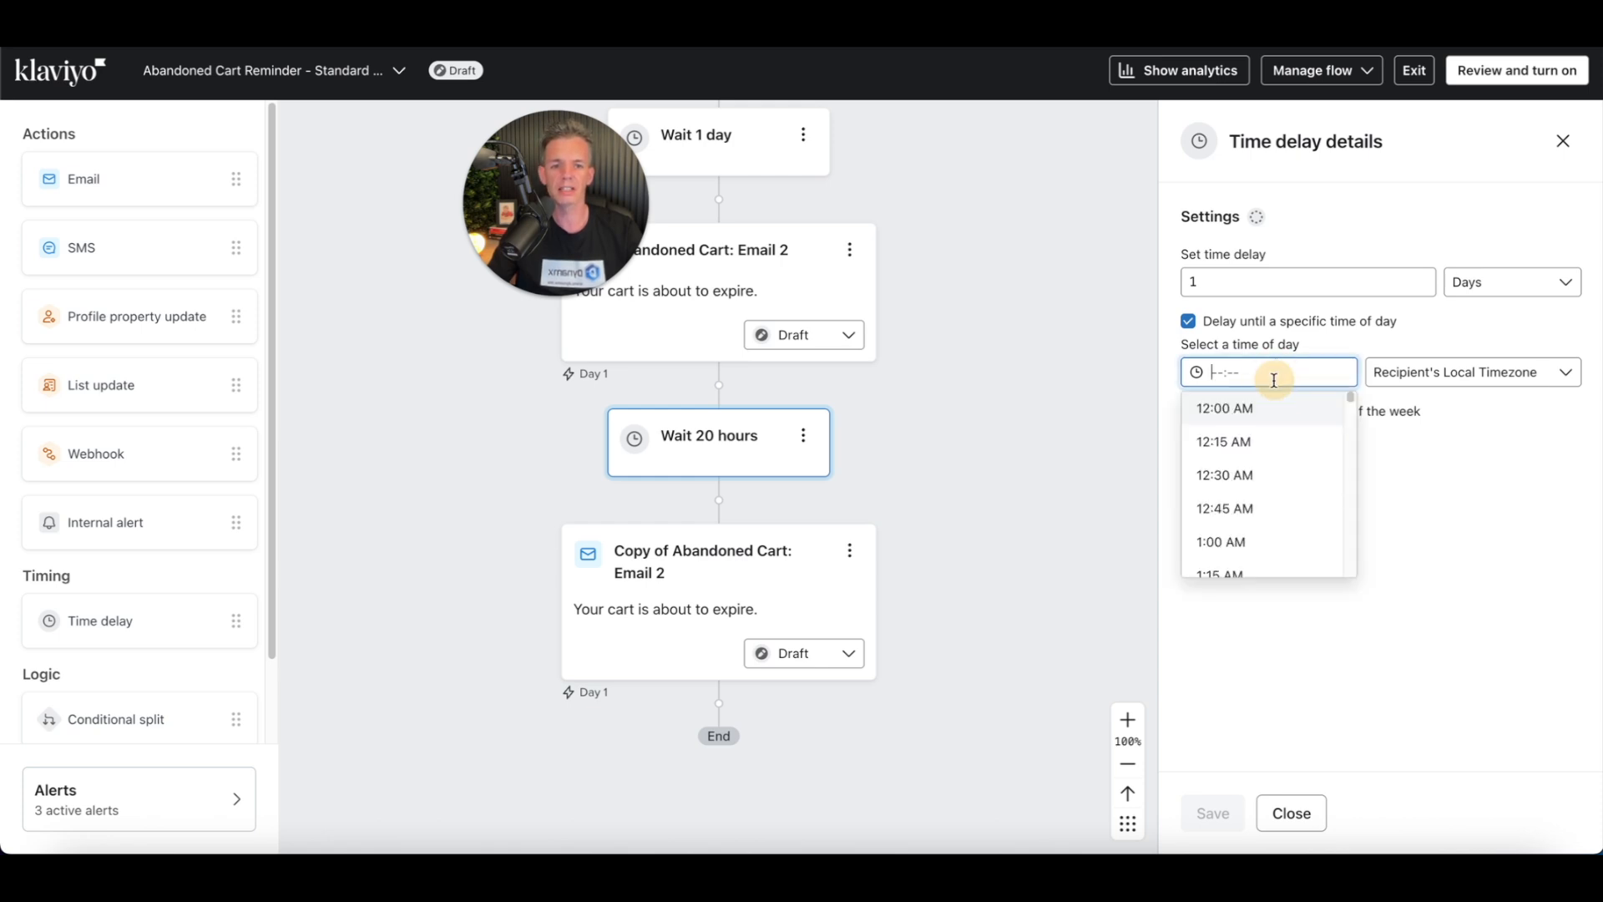
scroll(1310, 495, "down", 15)
scroll(1308, 497, "down", 5)
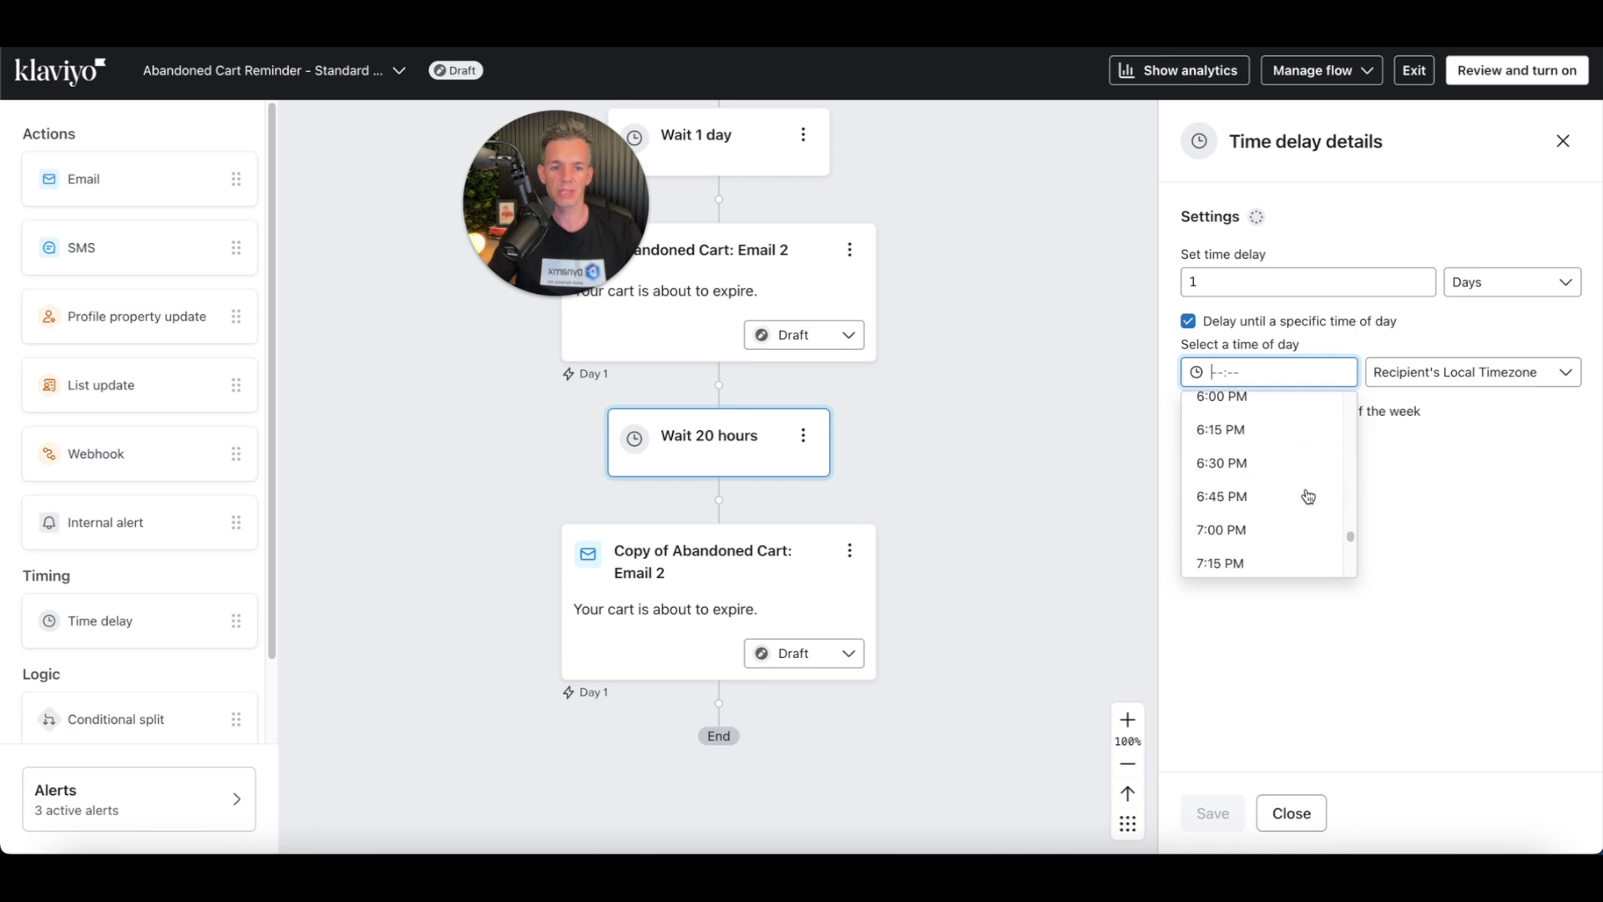
scroll(1309, 497, "up", 1)
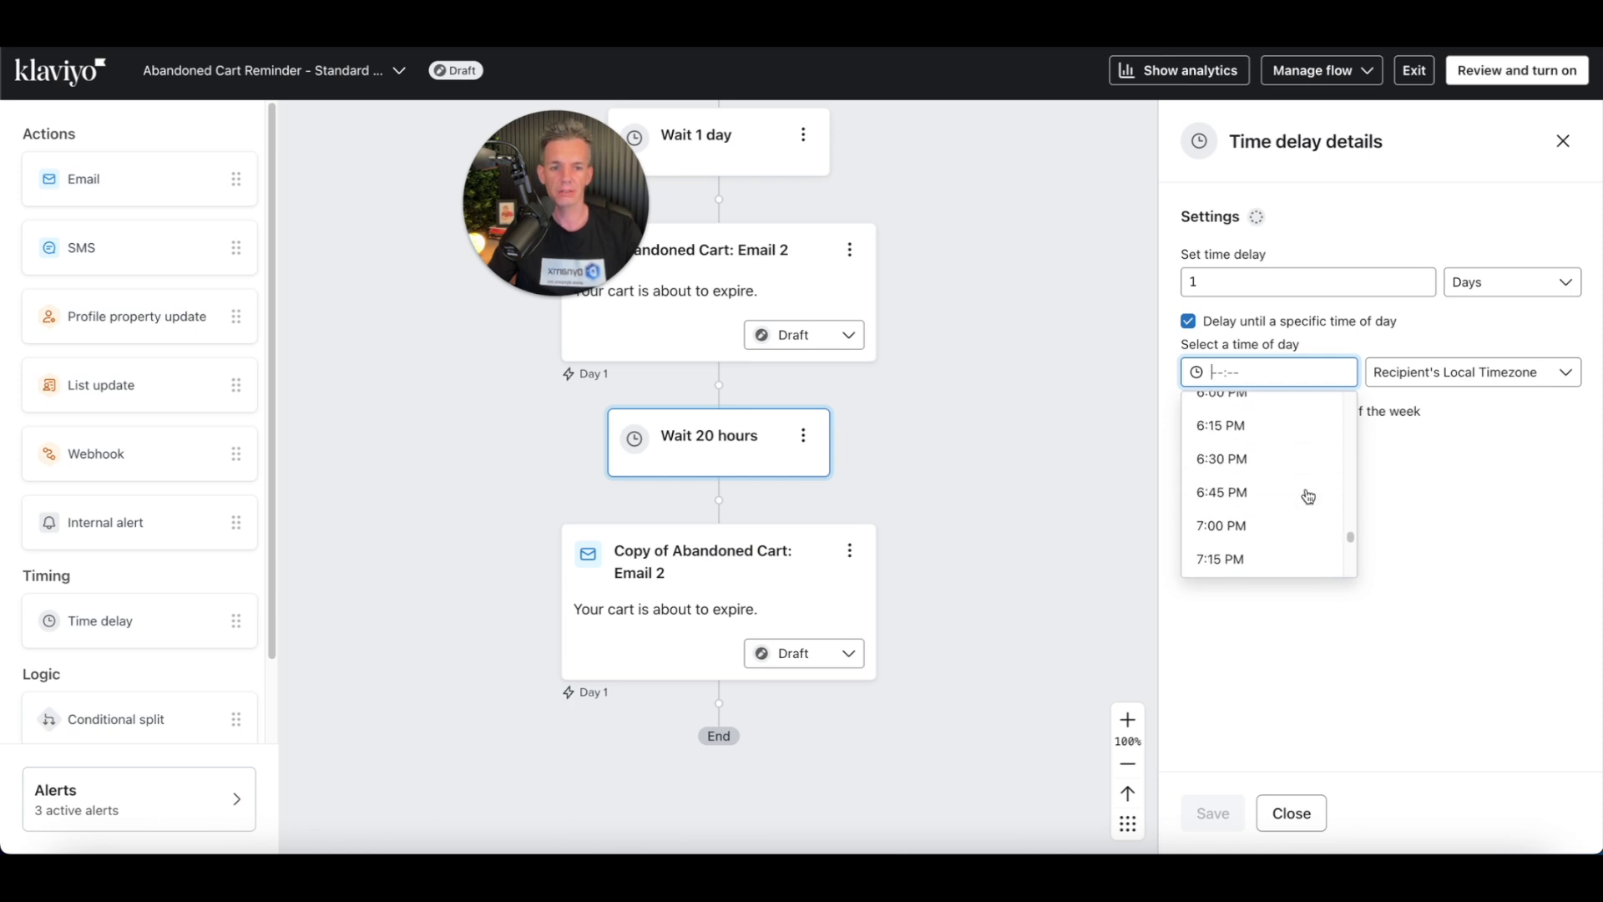
left_click(1265, 457)
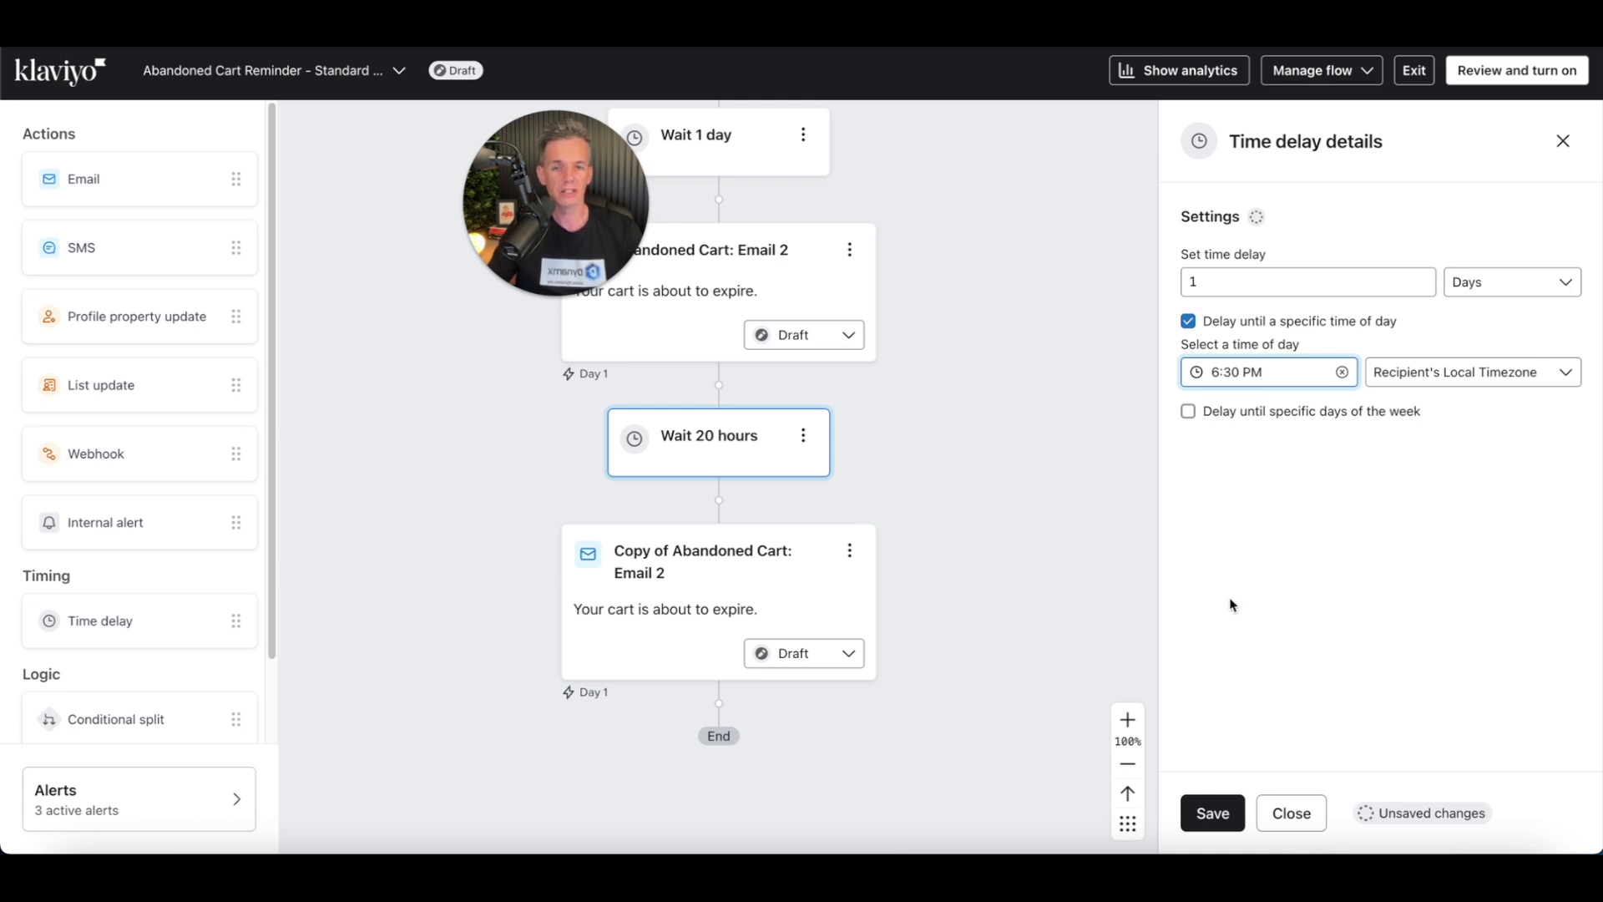
left_click(1218, 813)
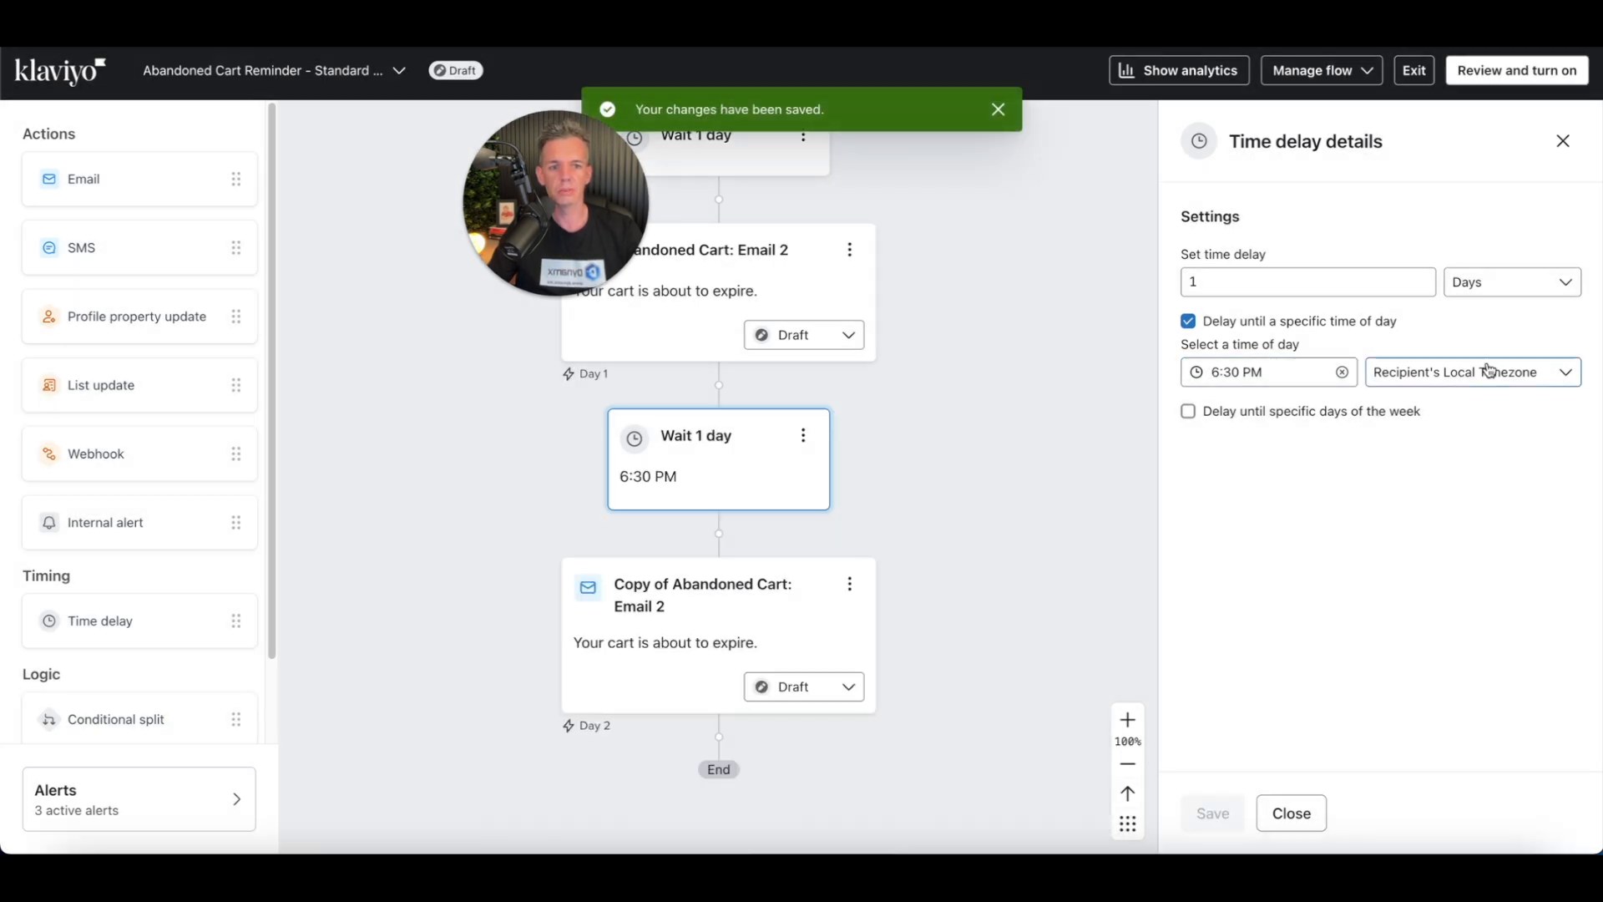
left_click(1416, 375)
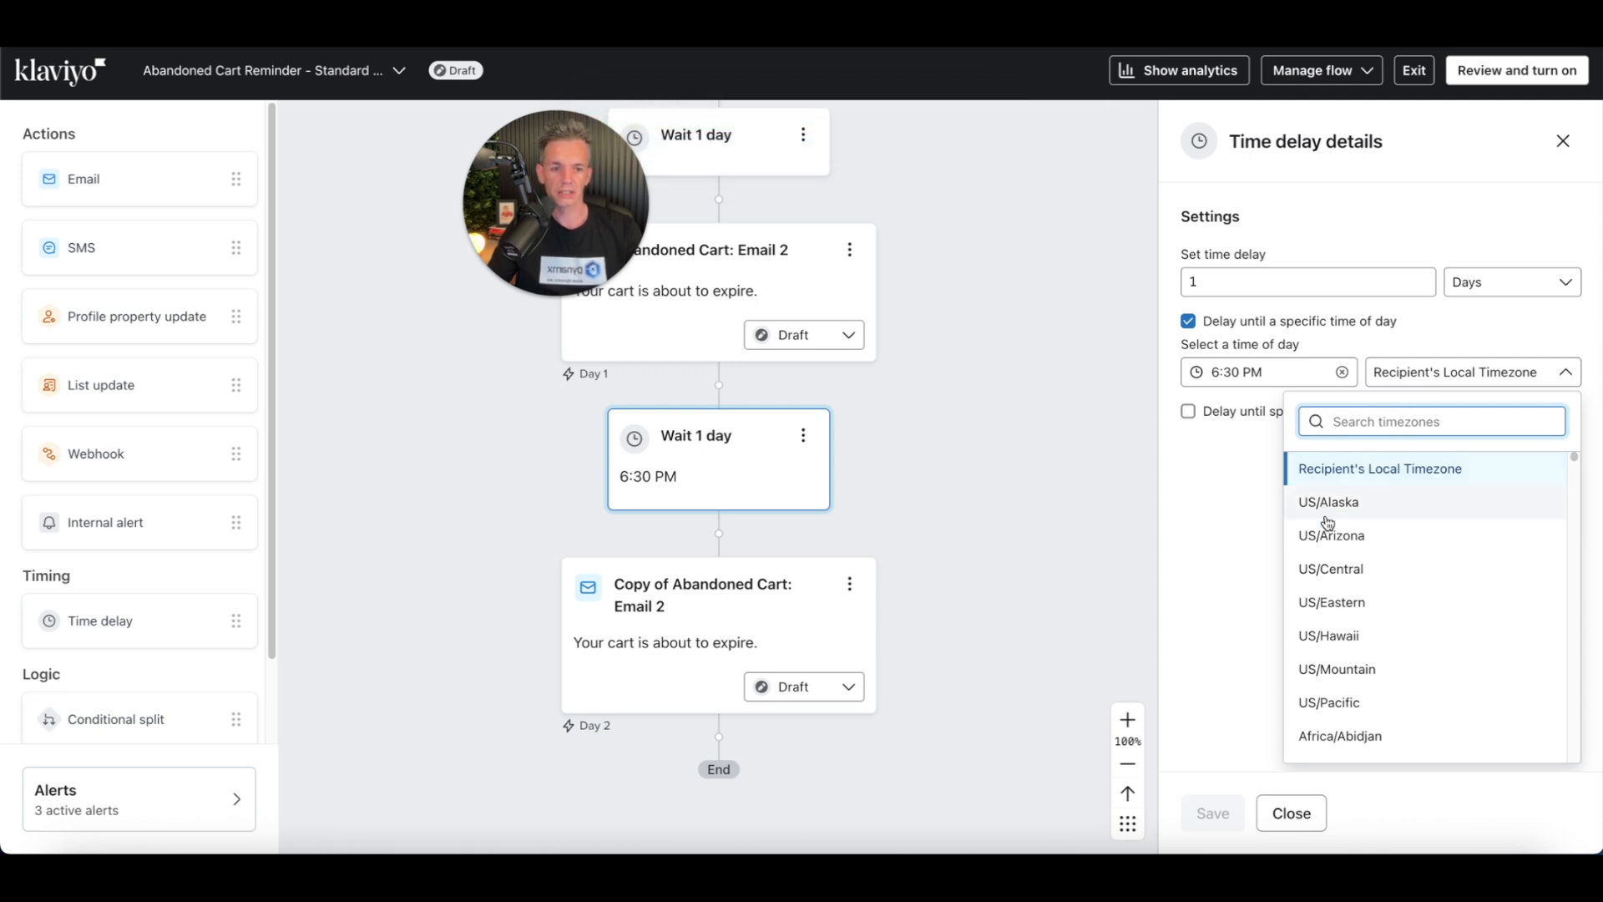
left_click(1408, 469)
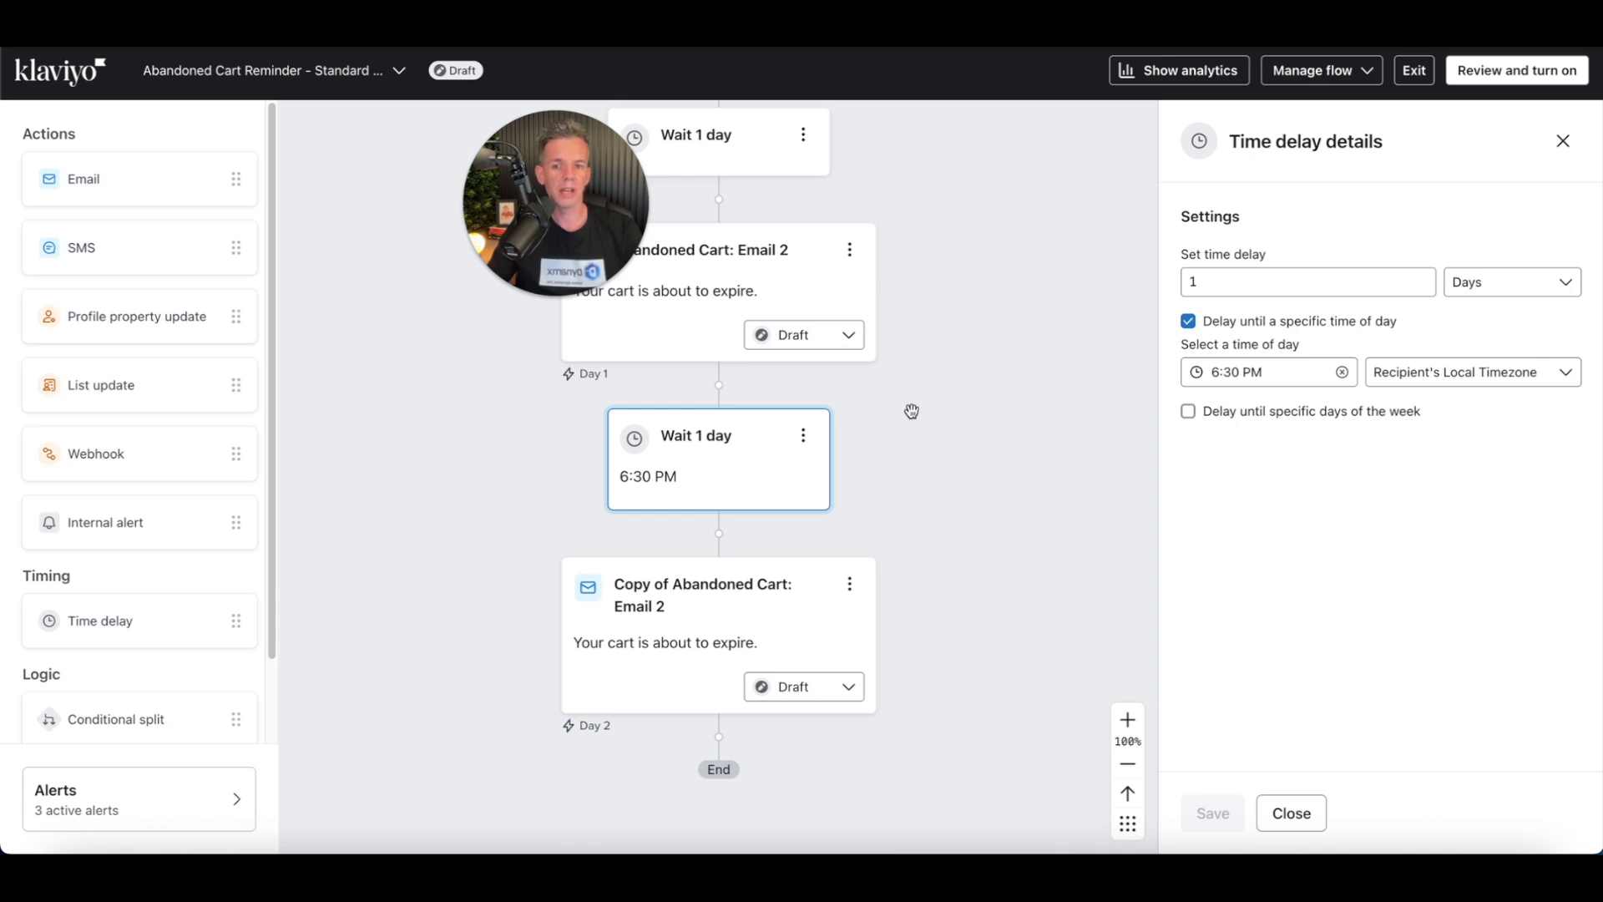
Step: Open Abandoned Cart: Email 1's details and enter its template editor
left_click_drag(954, 344, 974, 526)
left_click_drag(984, 339, 980, 411)
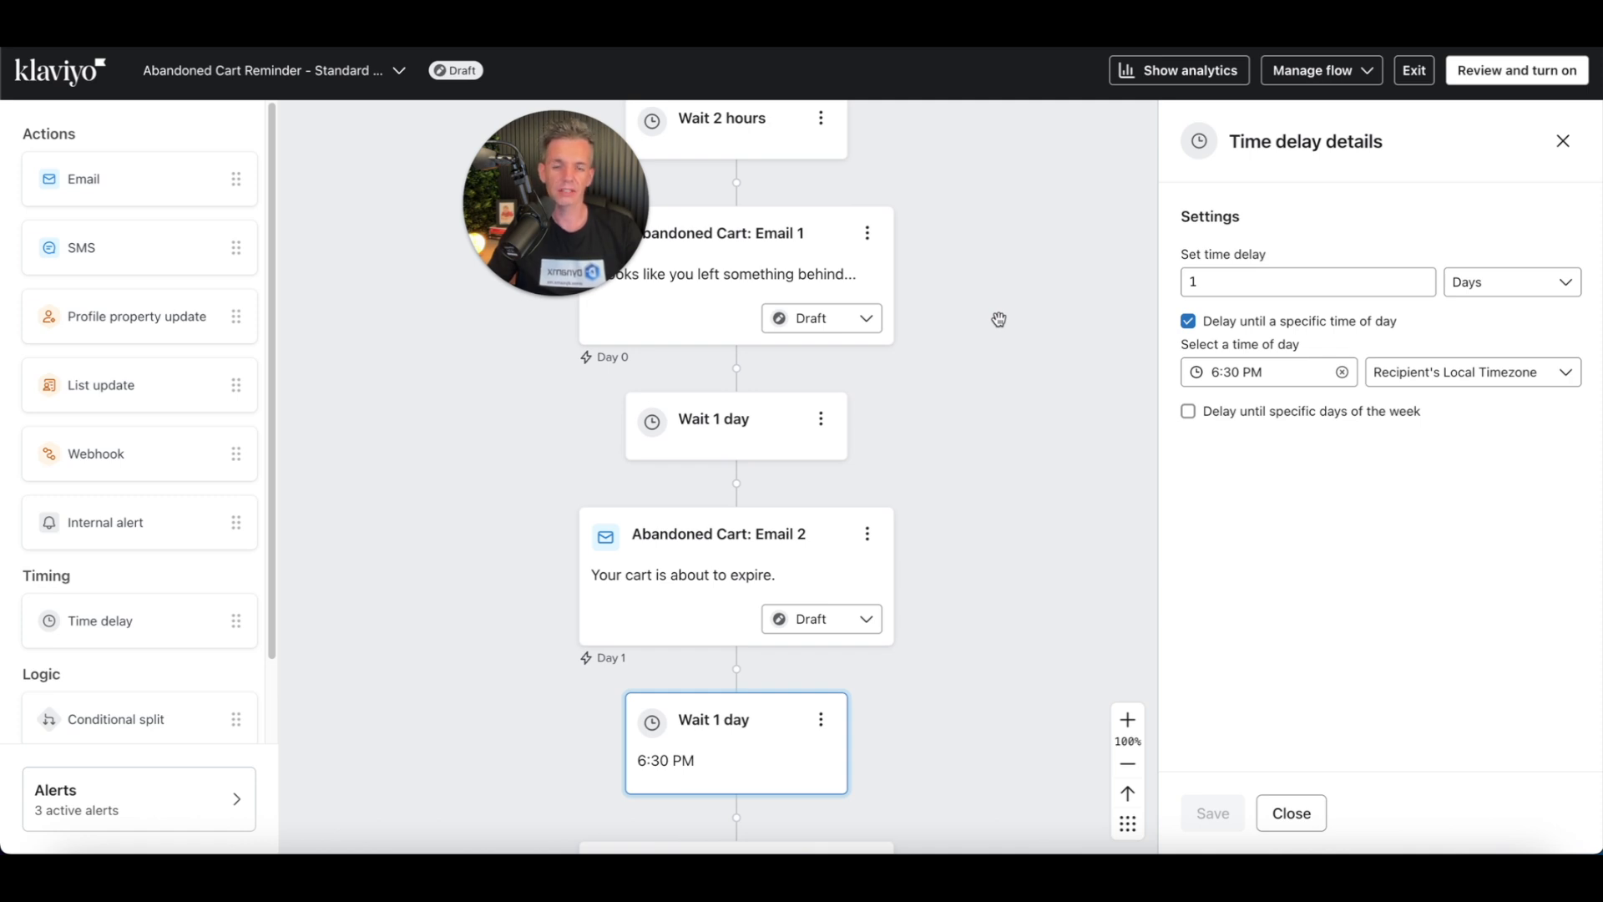
left_click_drag(1000, 268, 1005, 457)
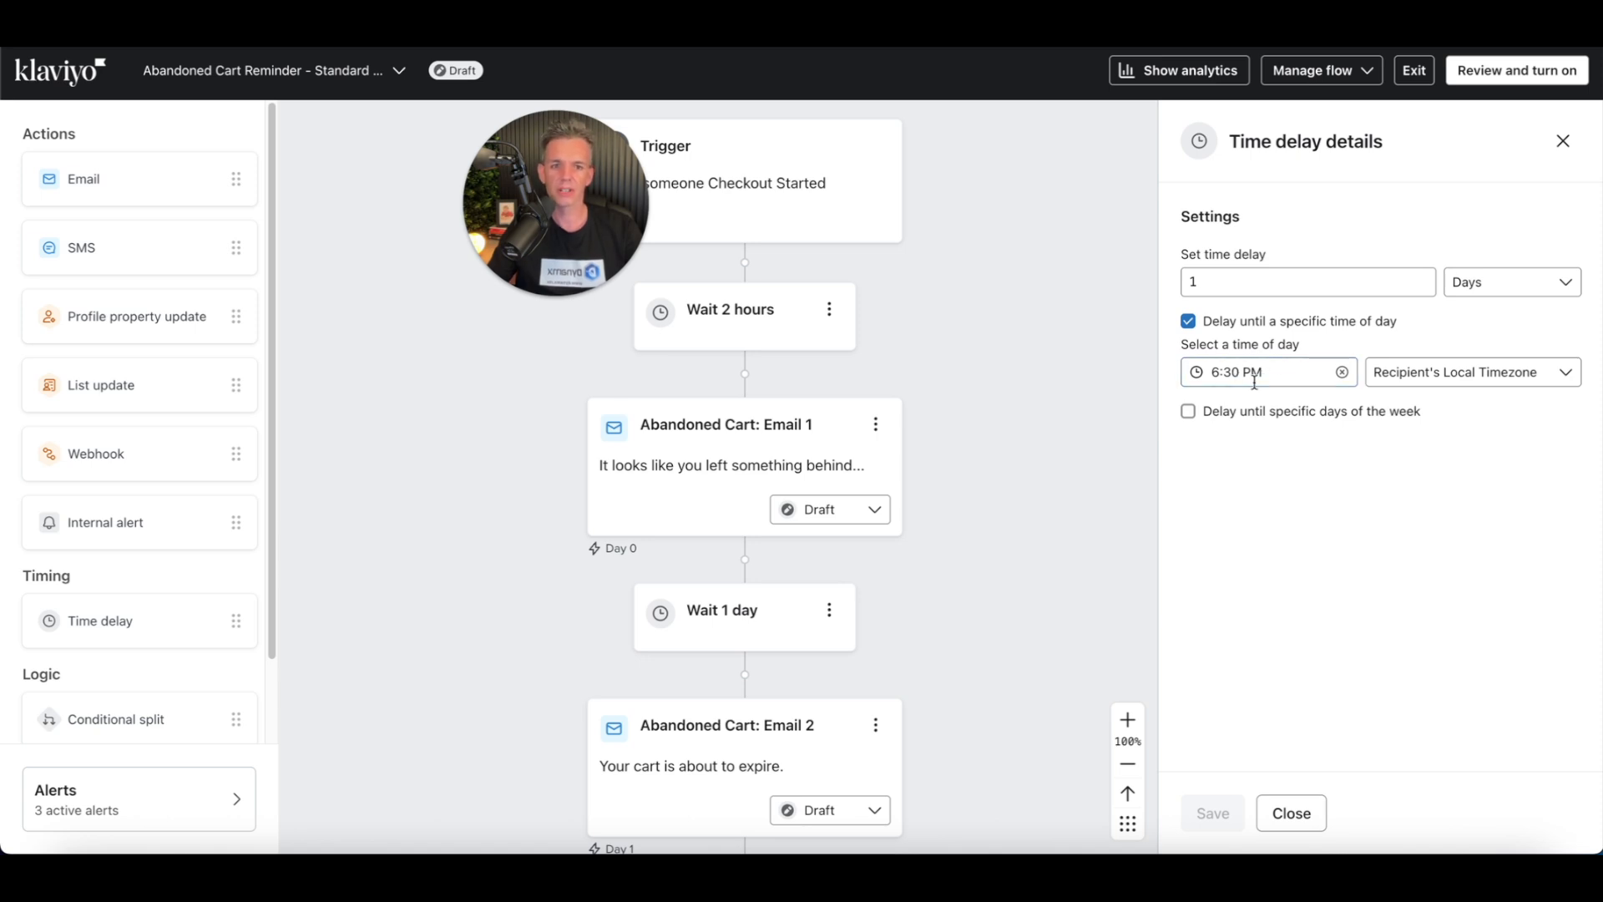
left_click_drag(1016, 283, 1039, 400)
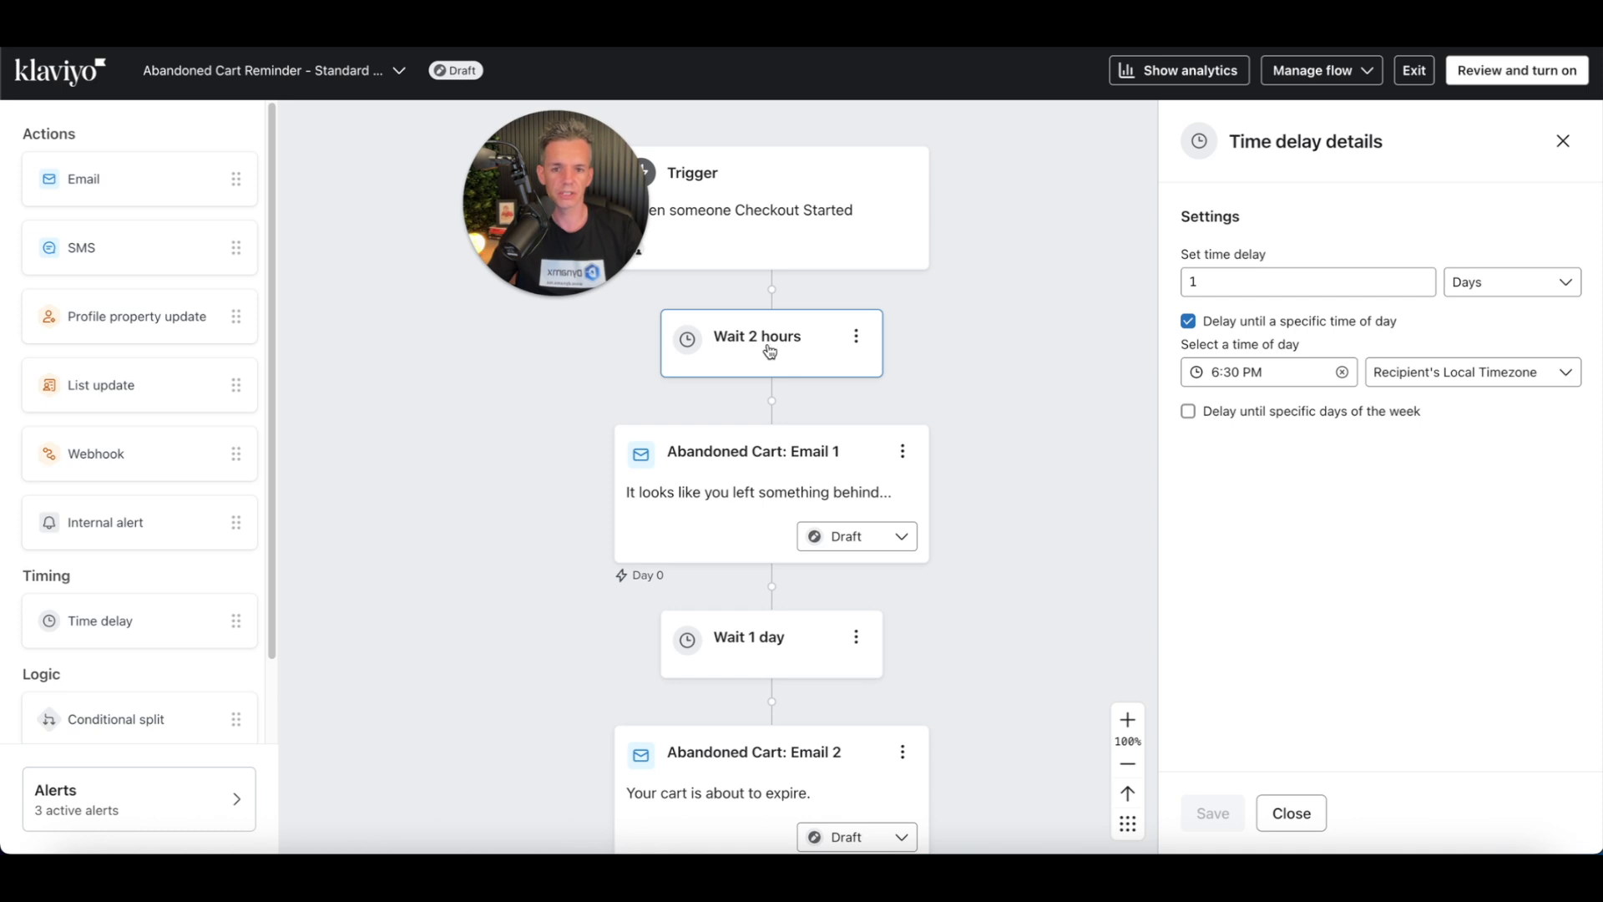
left_click(731, 501)
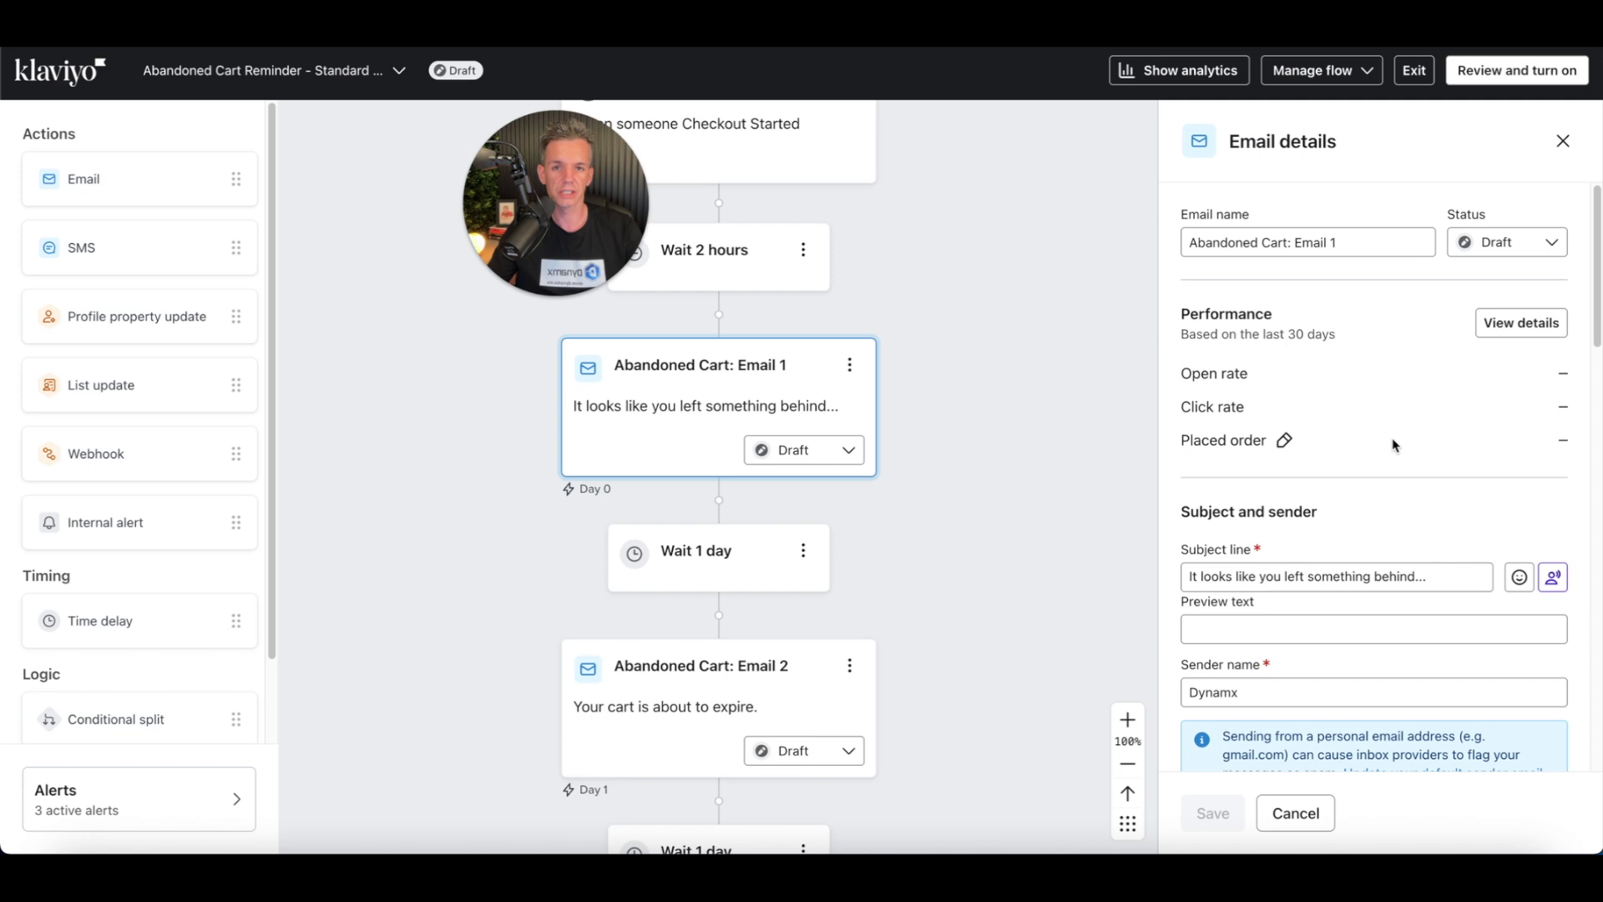
scroll(1396, 444, "down", 2)
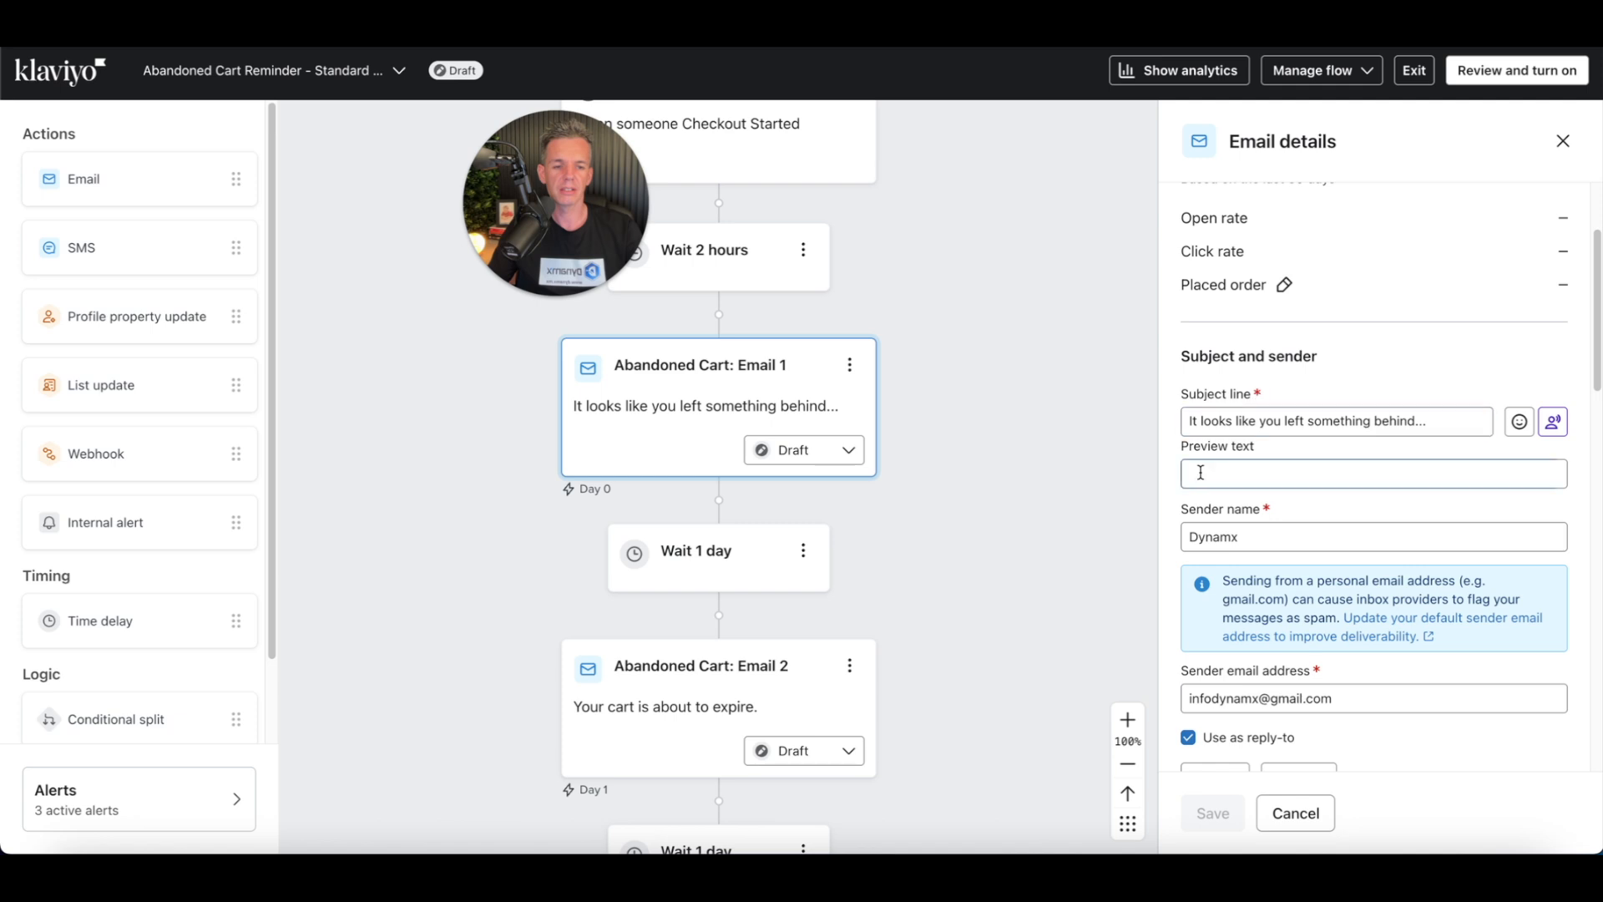
left_click(1335, 468)
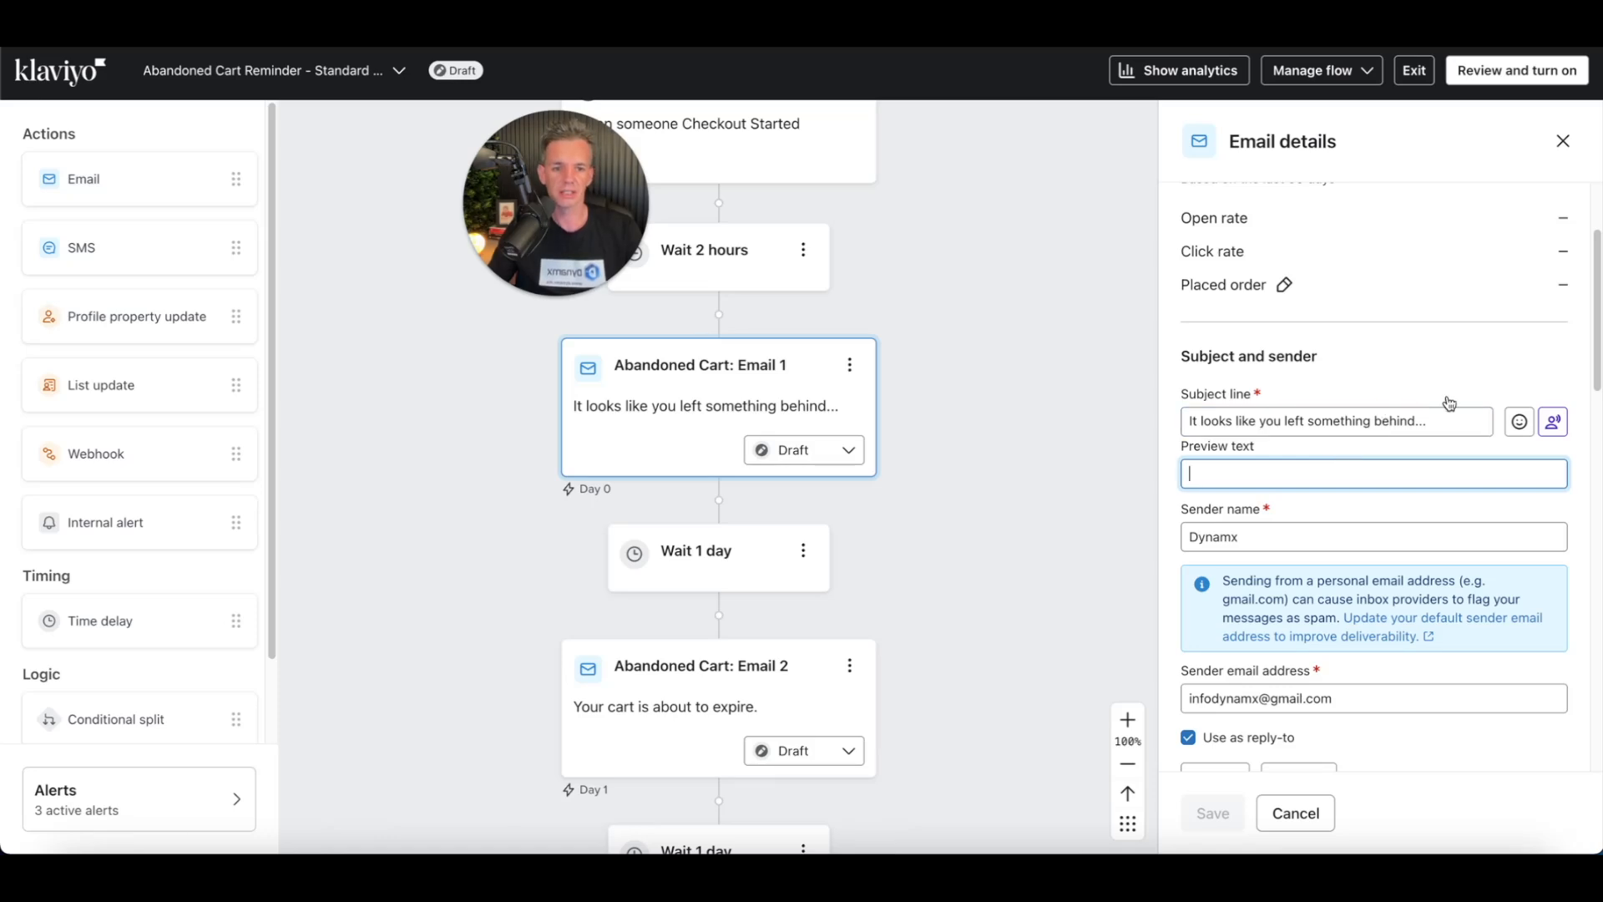
scroll(1449, 404, "down", 5)
scroll(1458, 433, "down", 2)
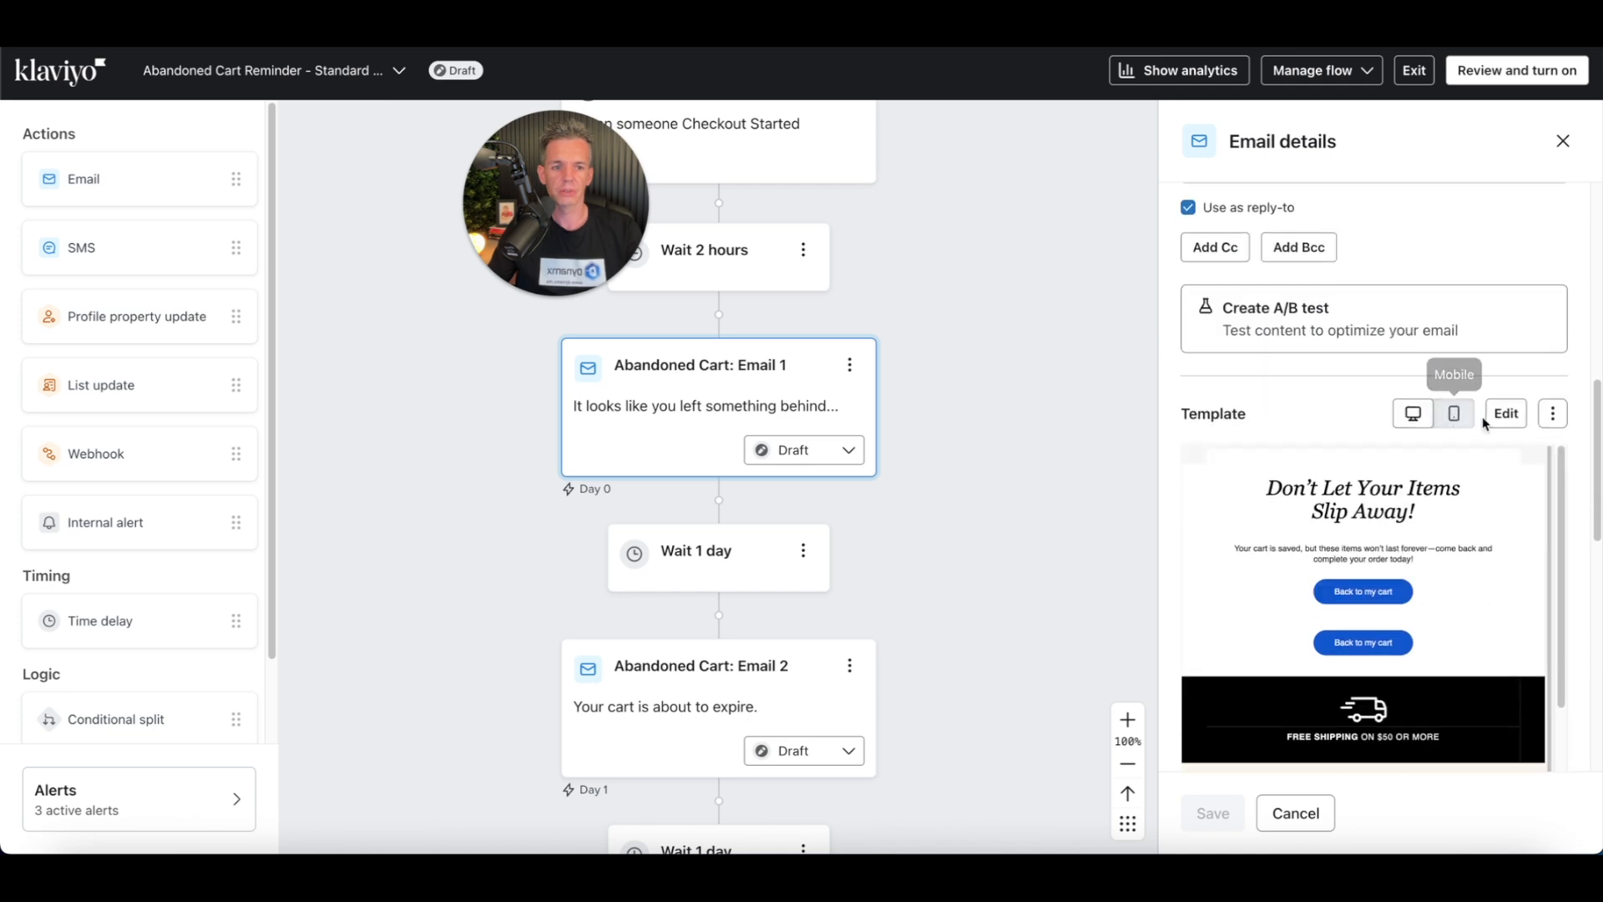
left_click(1497, 422)
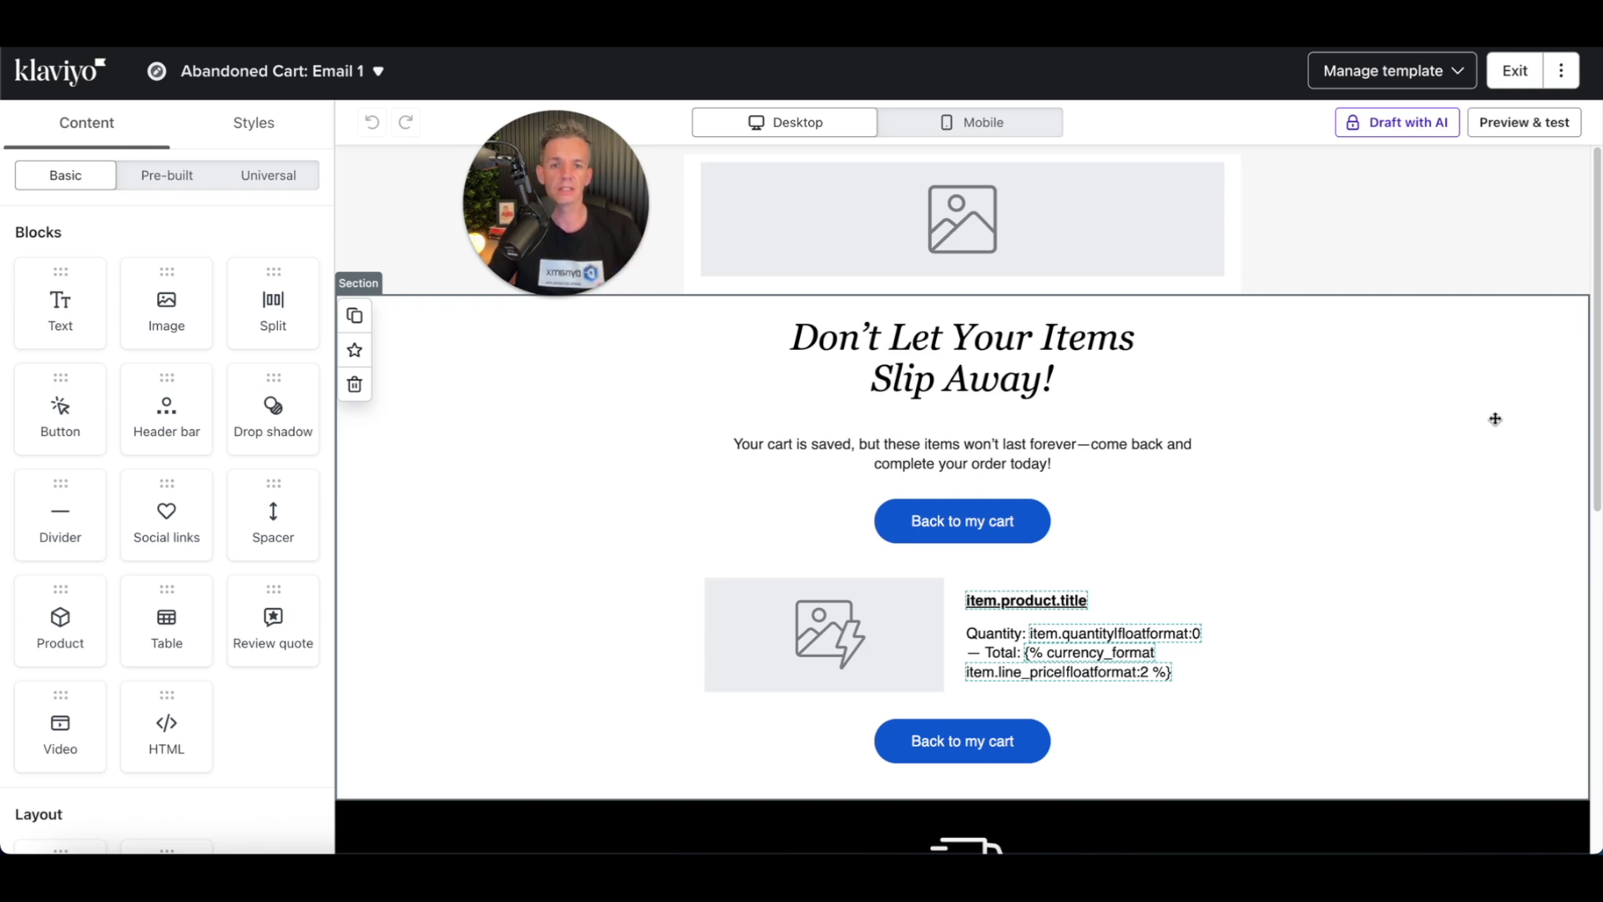
Step: Delete the header bar image block and its emptied section at the top of the email
scroll(1194, 455, "down", 5)
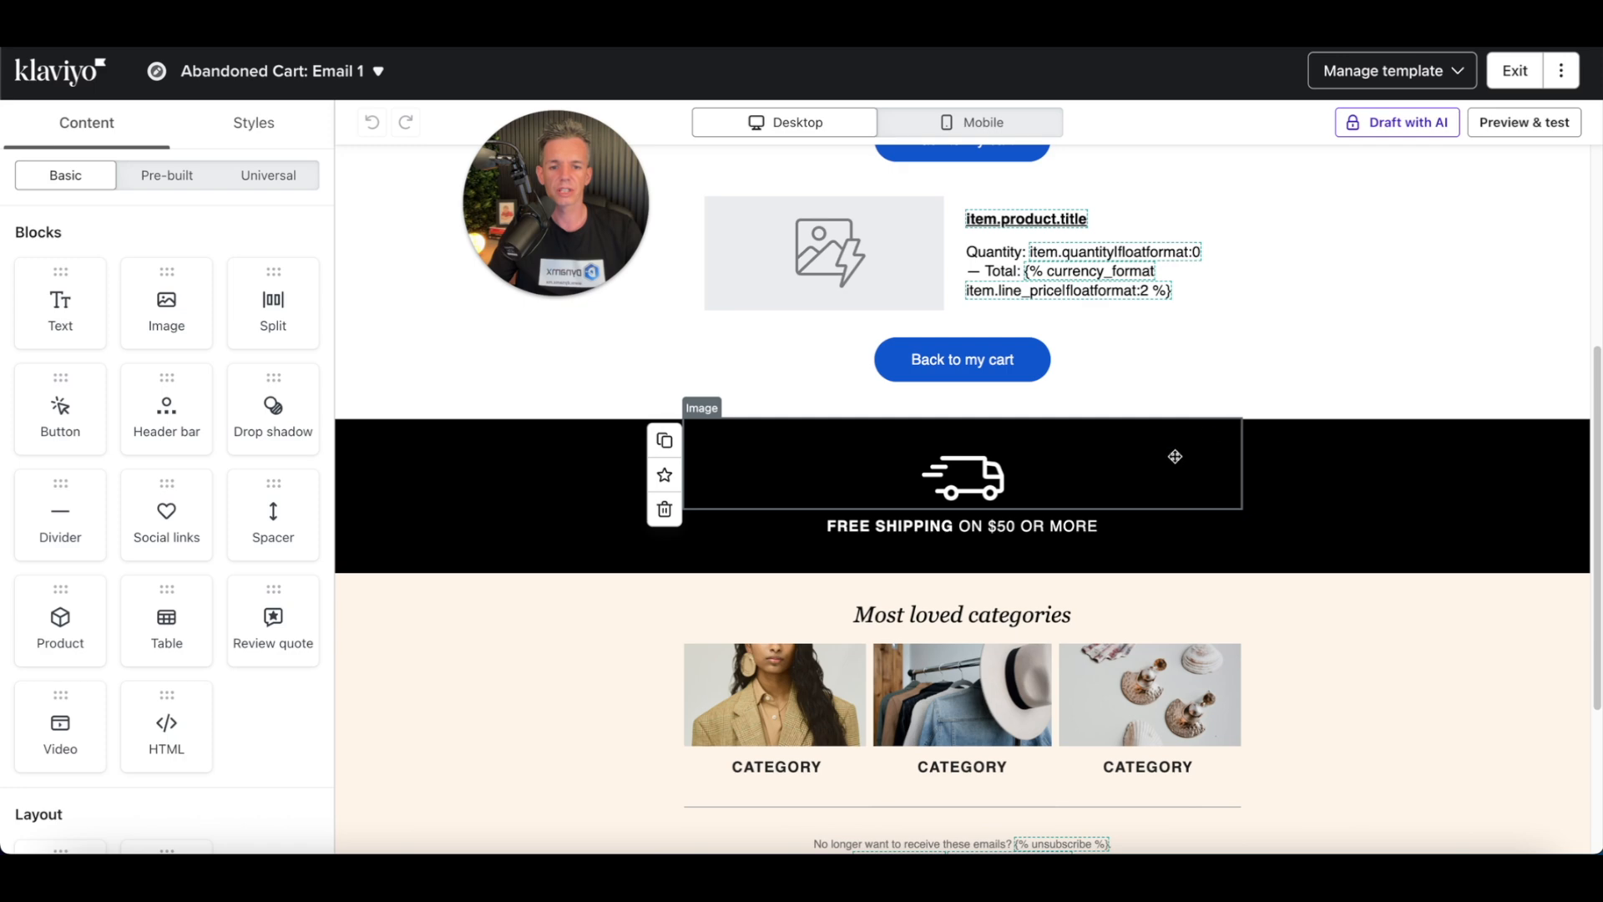
scroll(1091, 508, "down", 2)
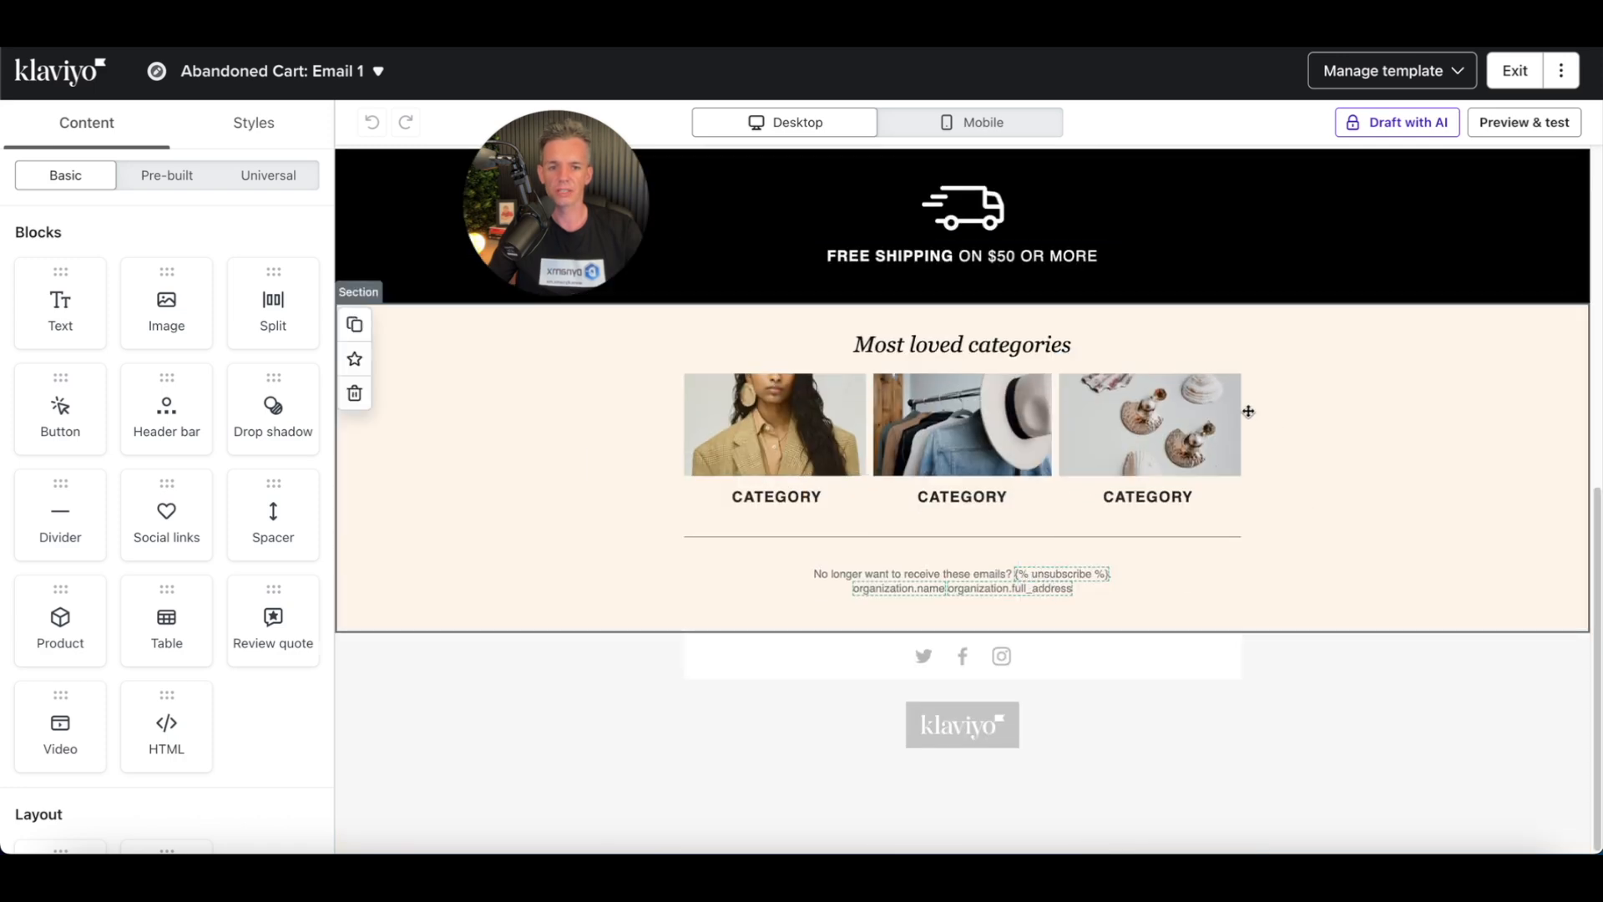
scroll(1086, 443, "up", 7)
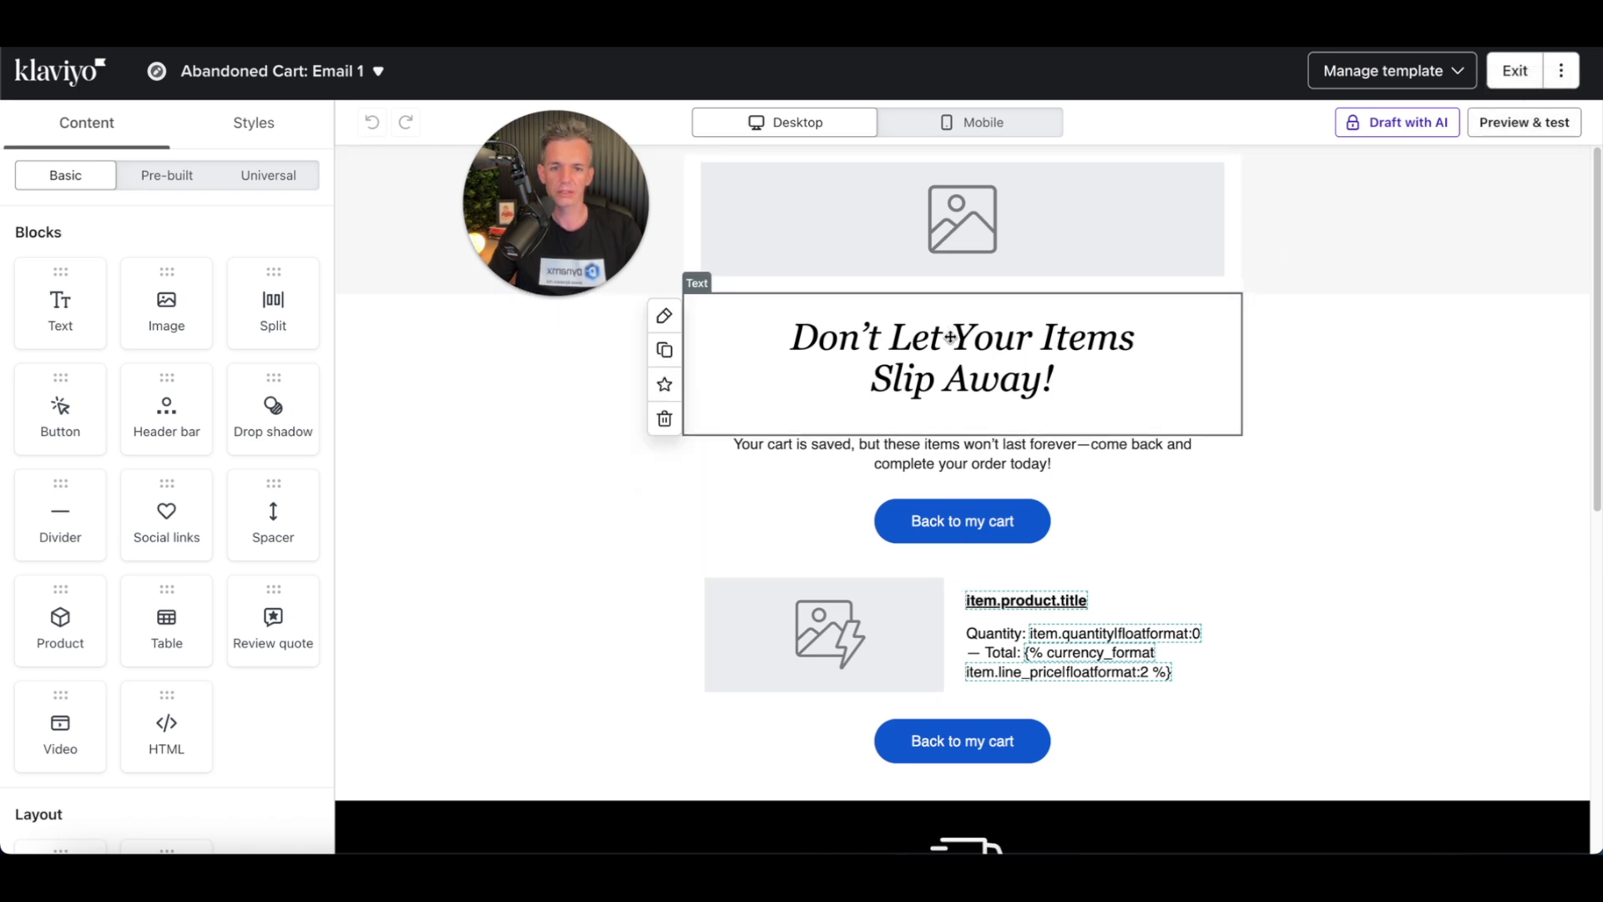
left_click(1050, 233)
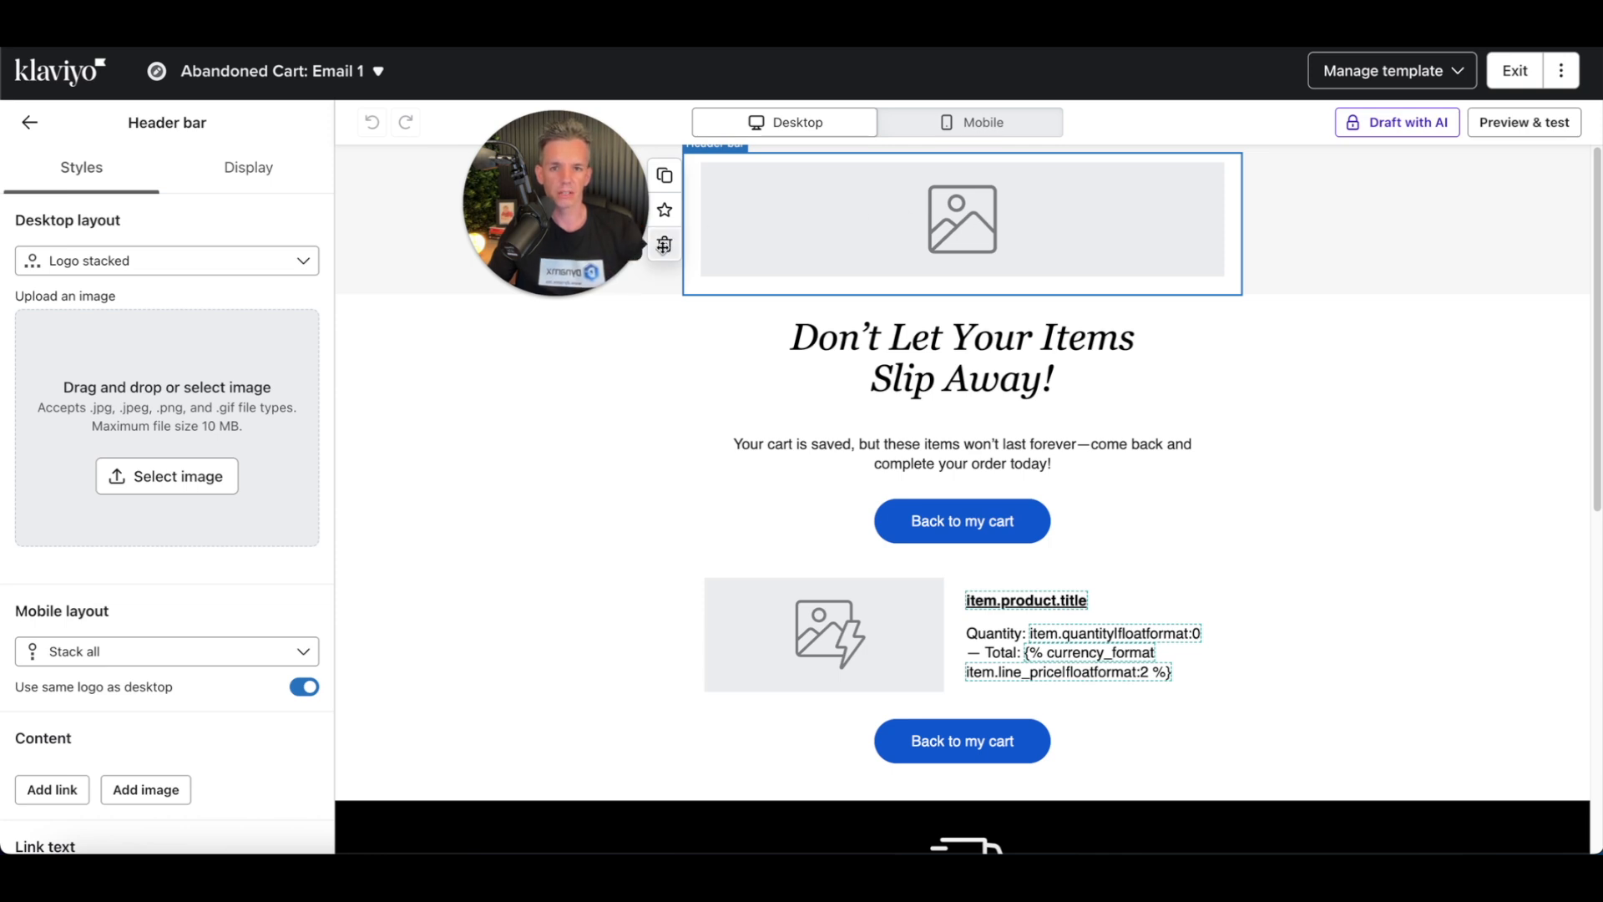
left_click(663, 244)
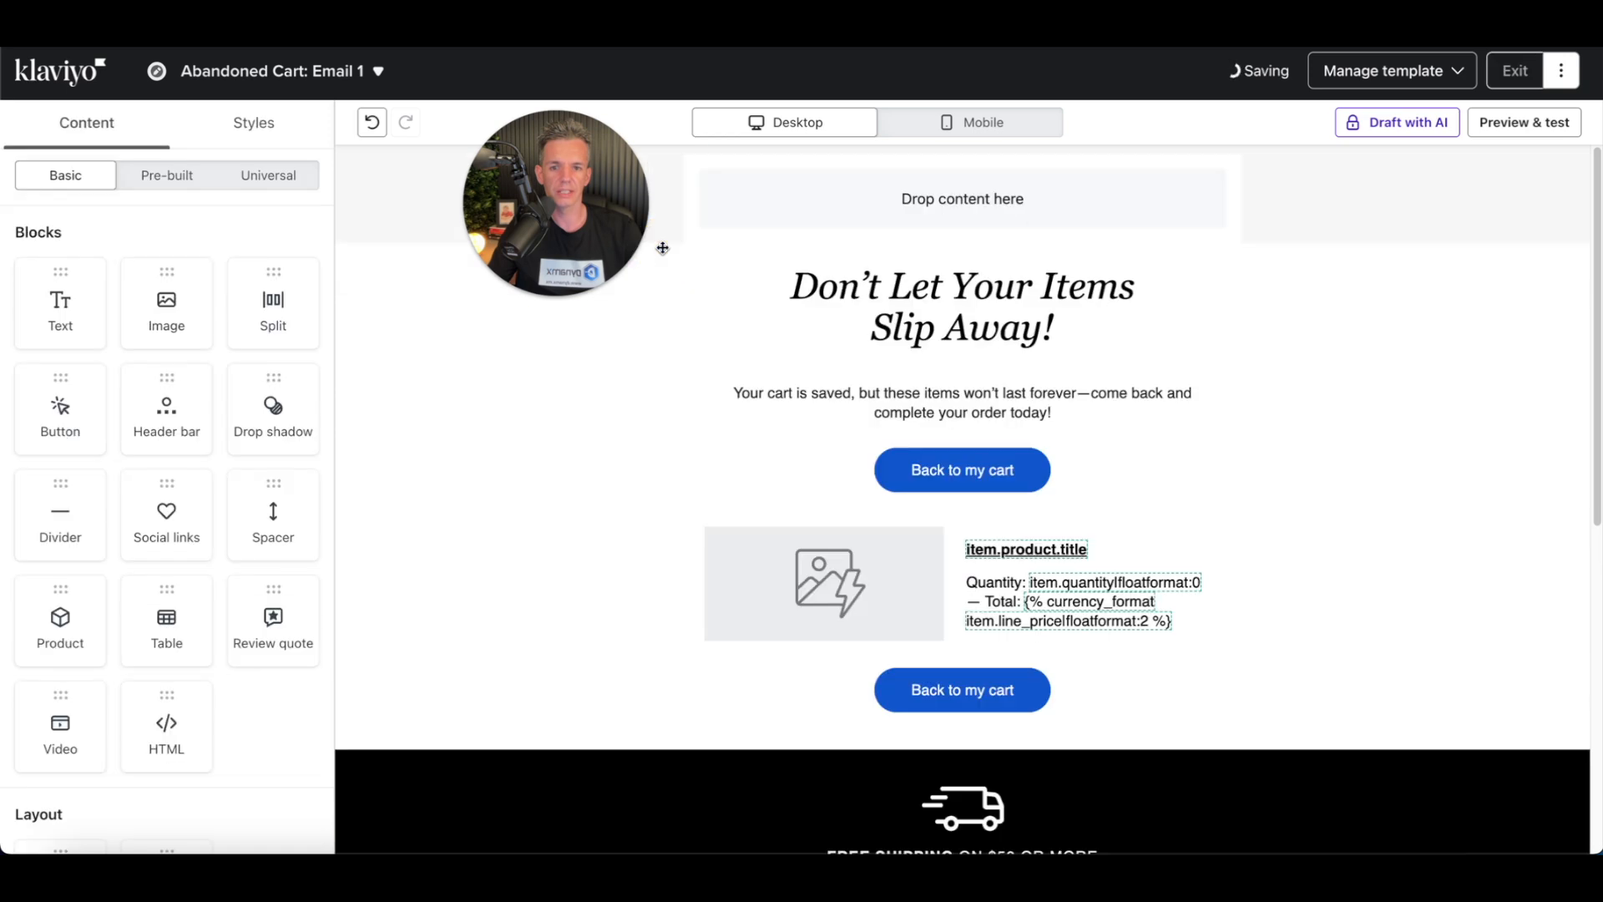
left_click(925, 226)
left_click(354, 244)
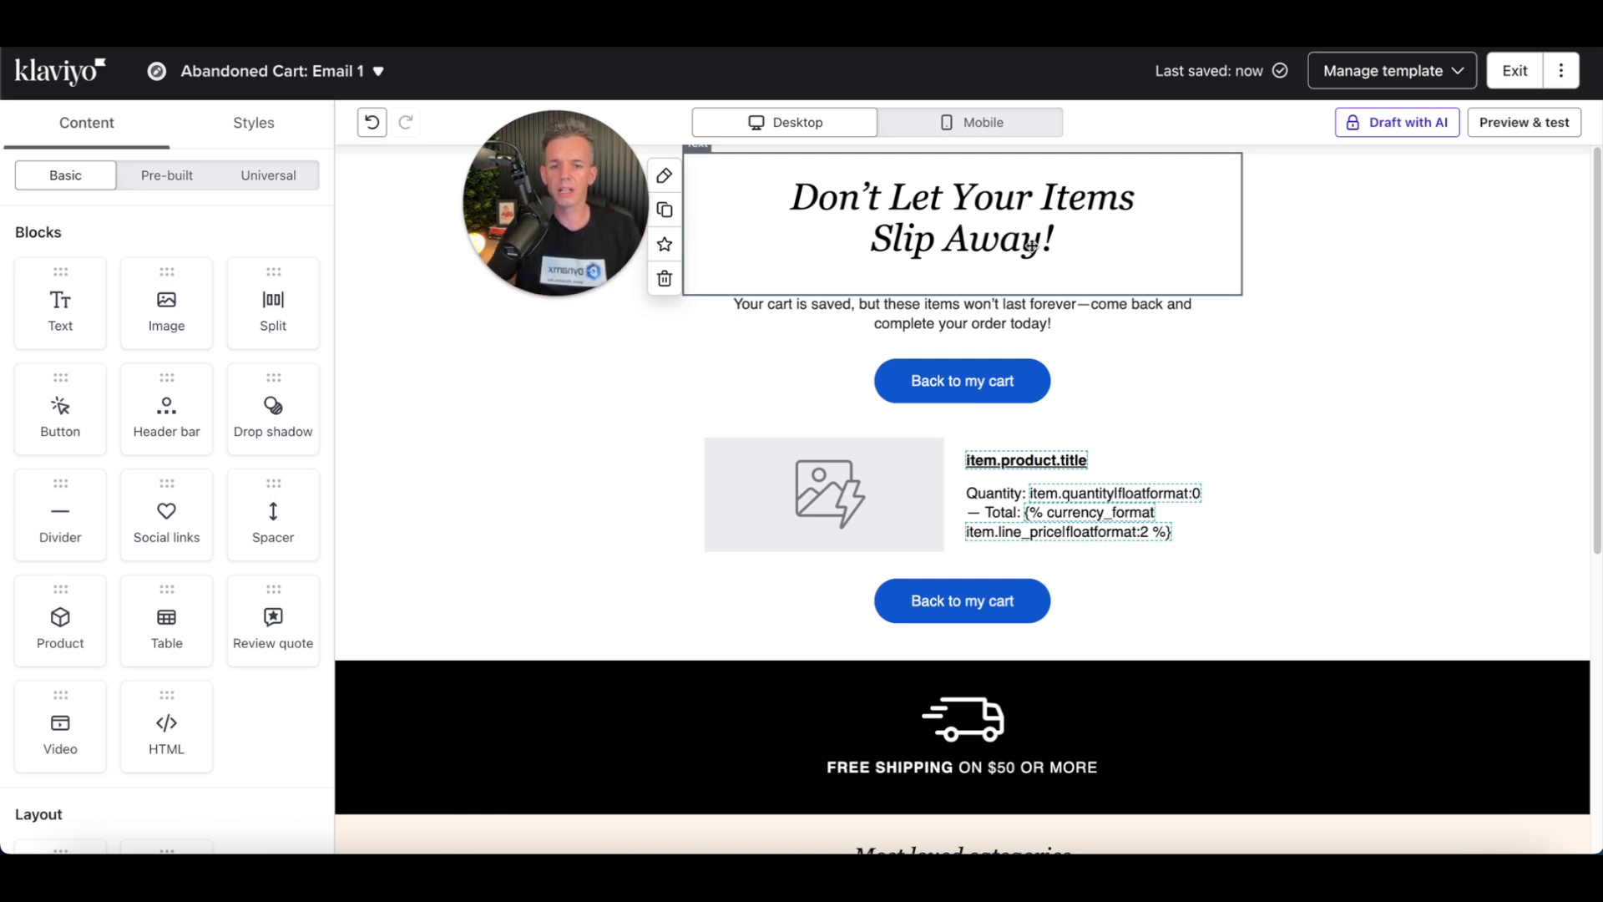
Step: Delete the upper "Back to my cart" button that sits above the product table
left_click(1009, 381)
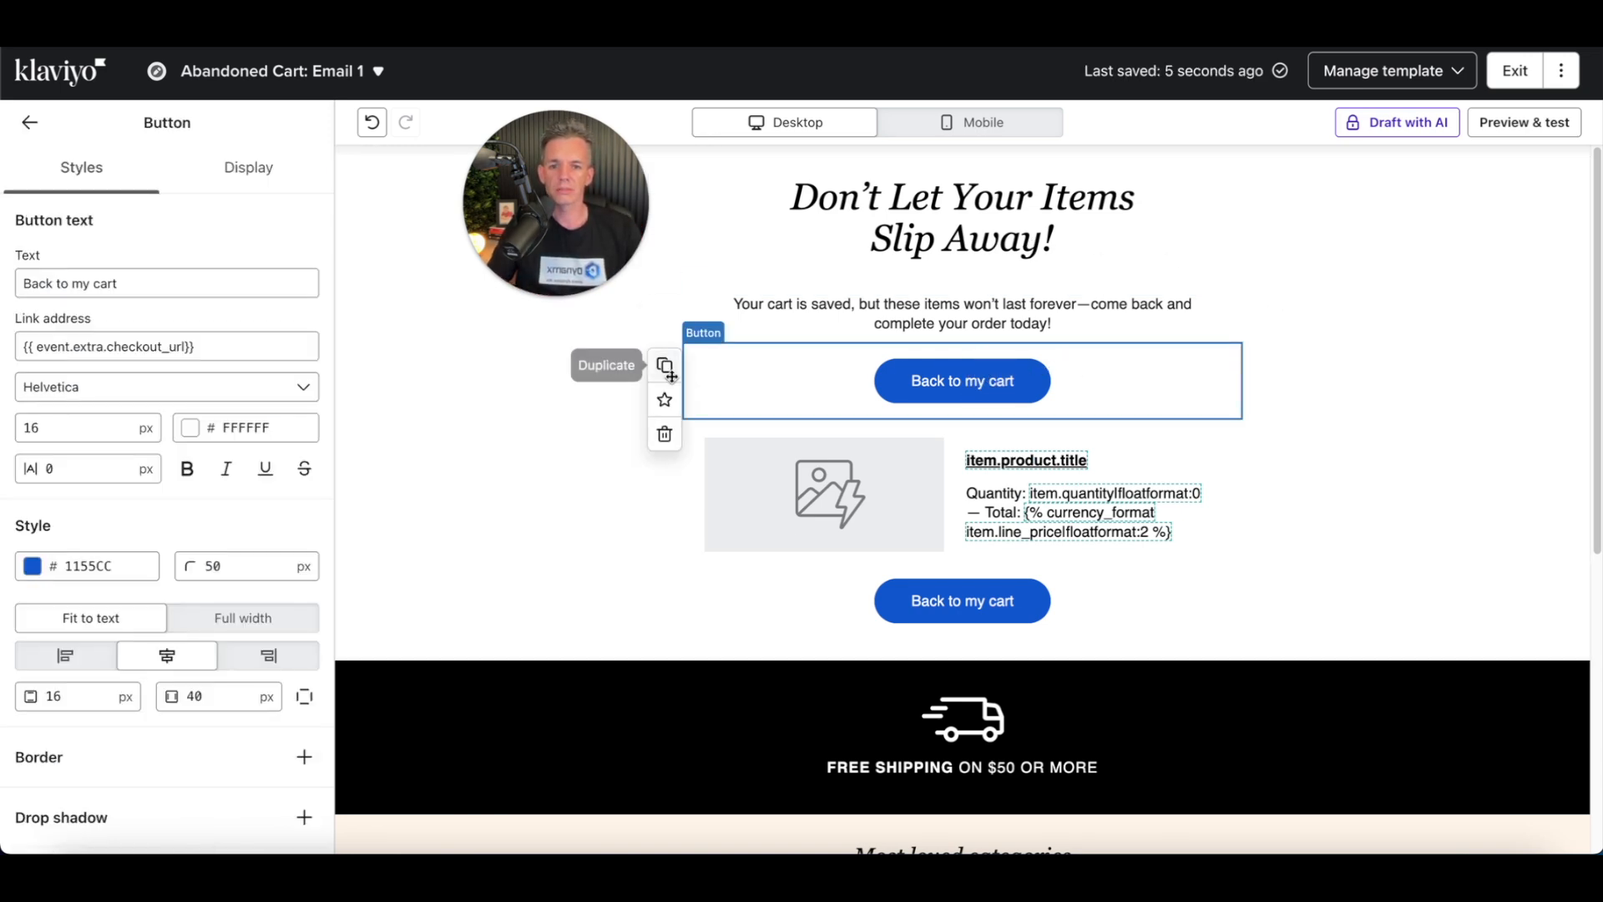
left_click(665, 433)
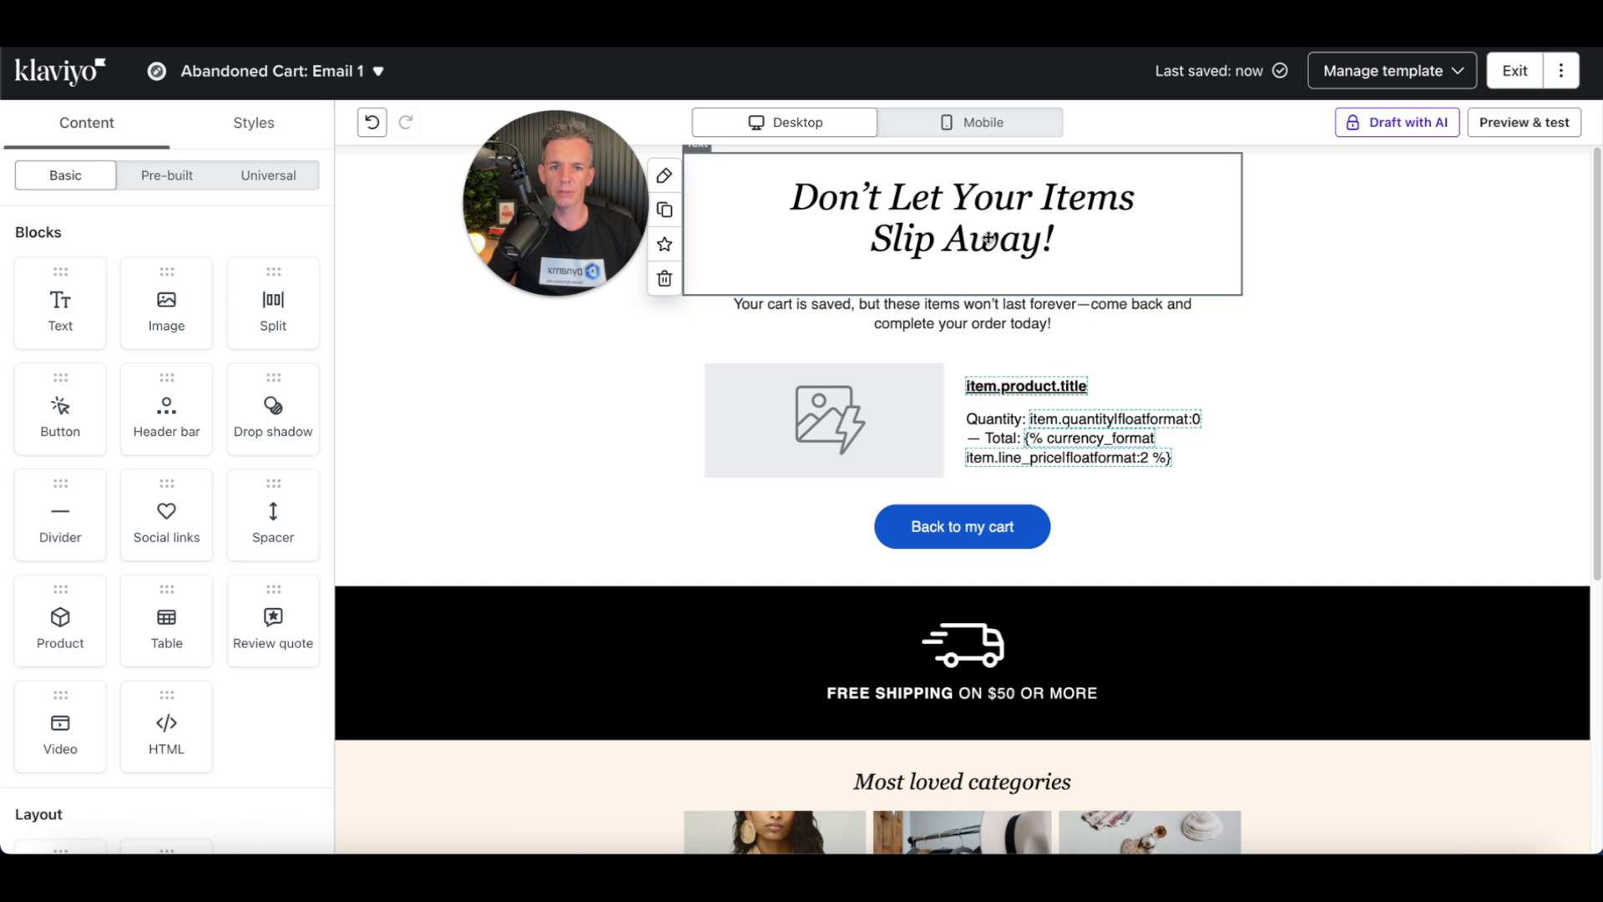
Step: Inspect the product table's image and text cells and the remaining button's link address in mobile view
left_click(969, 123)
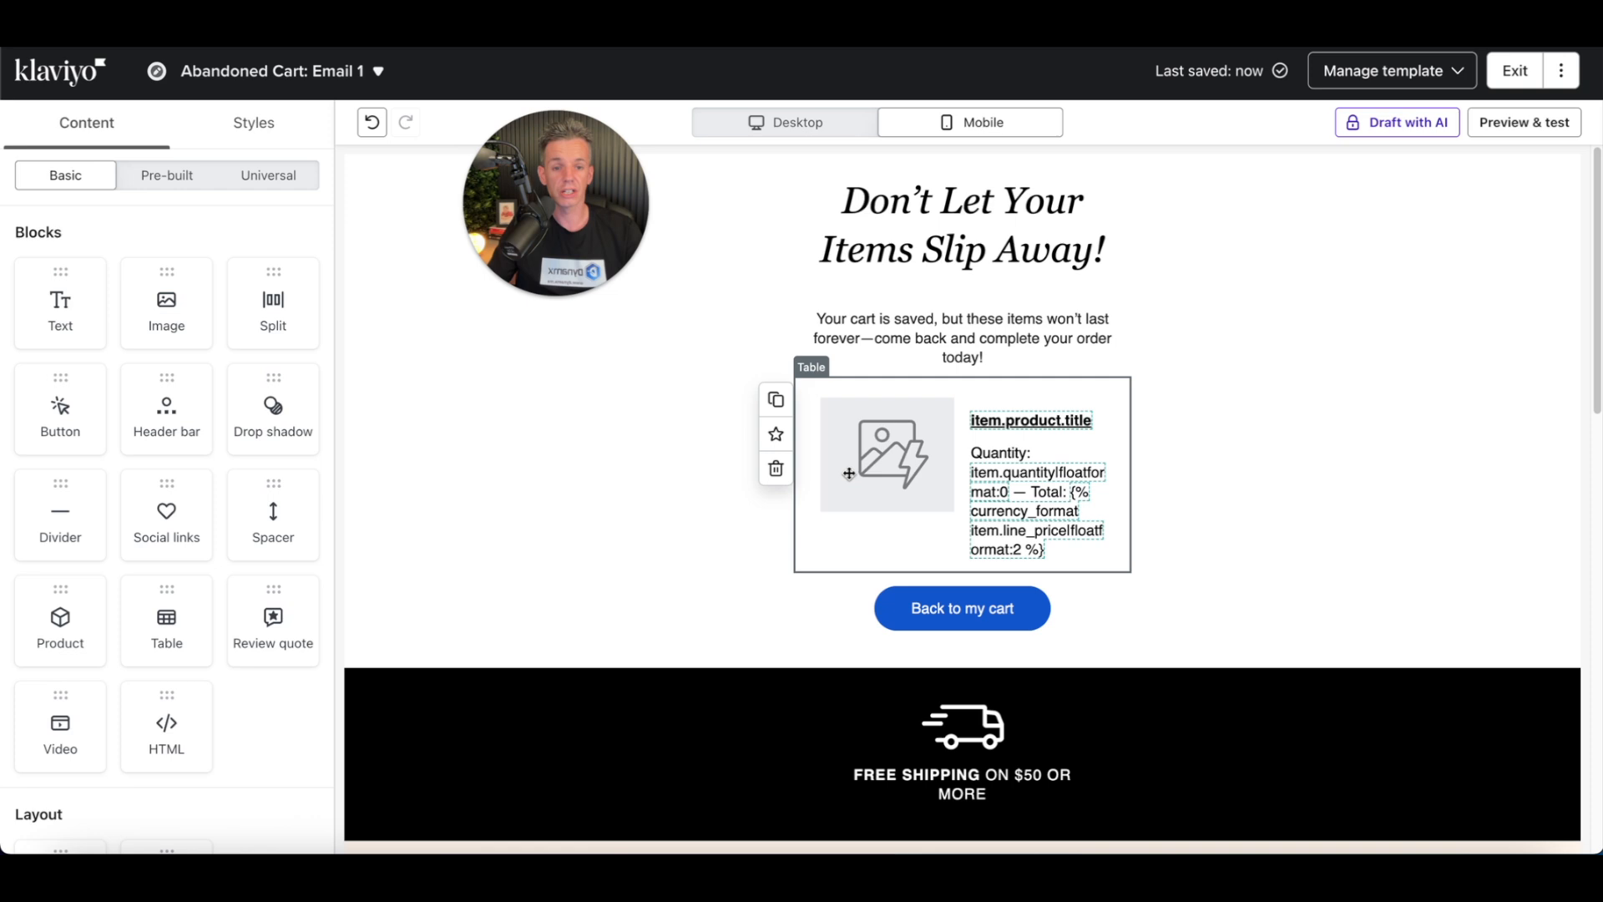
left_click(925, 475)
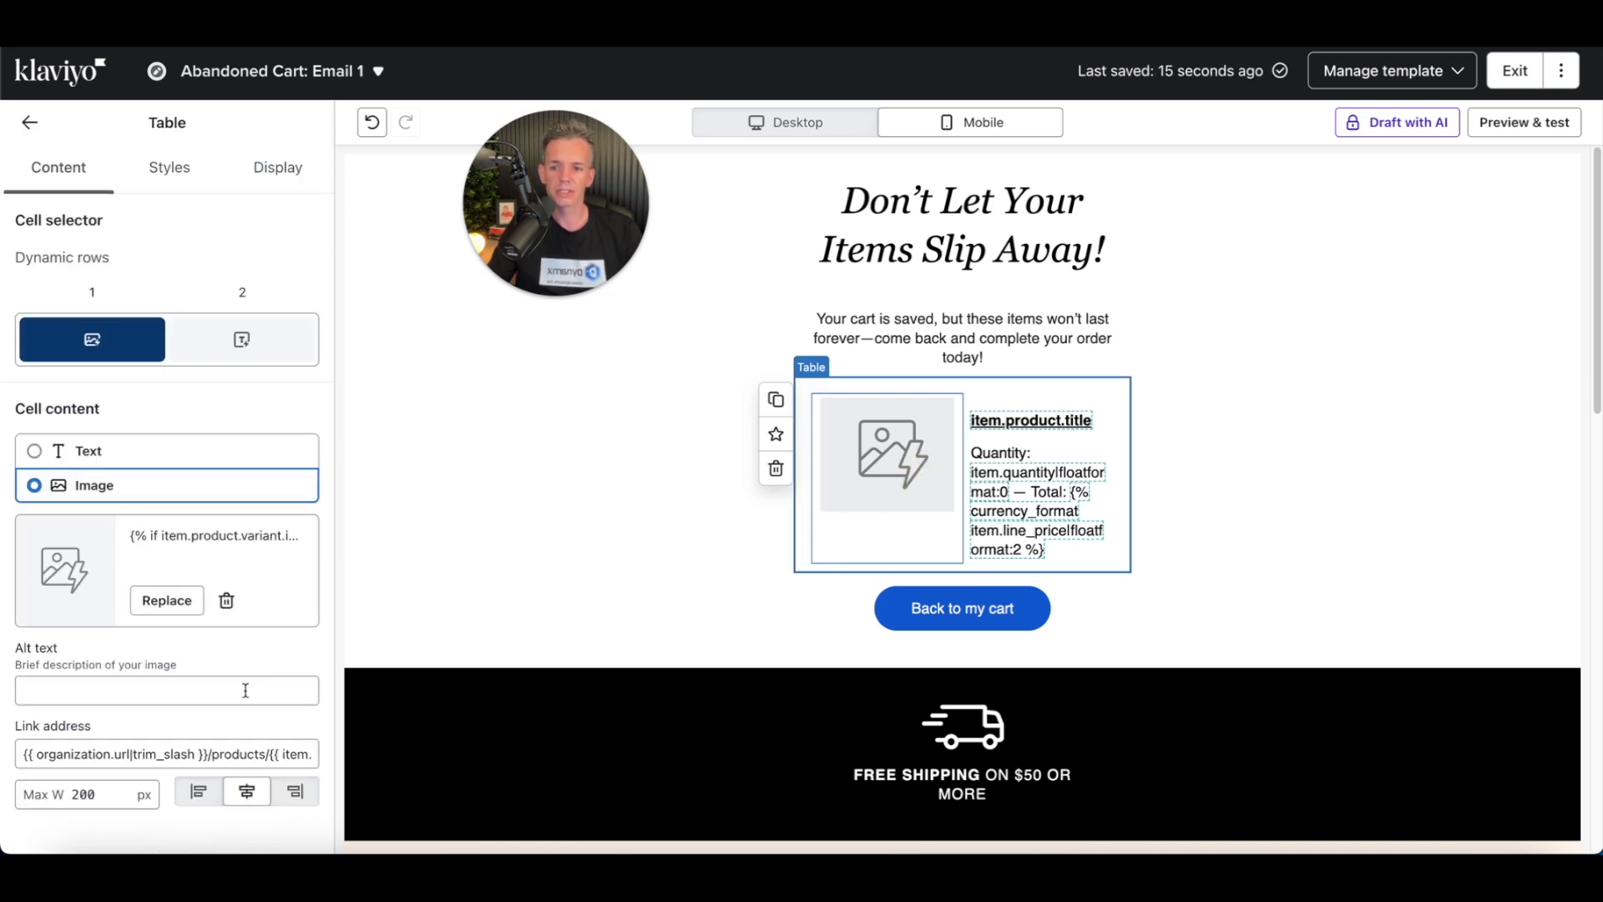
left_click(167, 451)
left_click(169, 483)
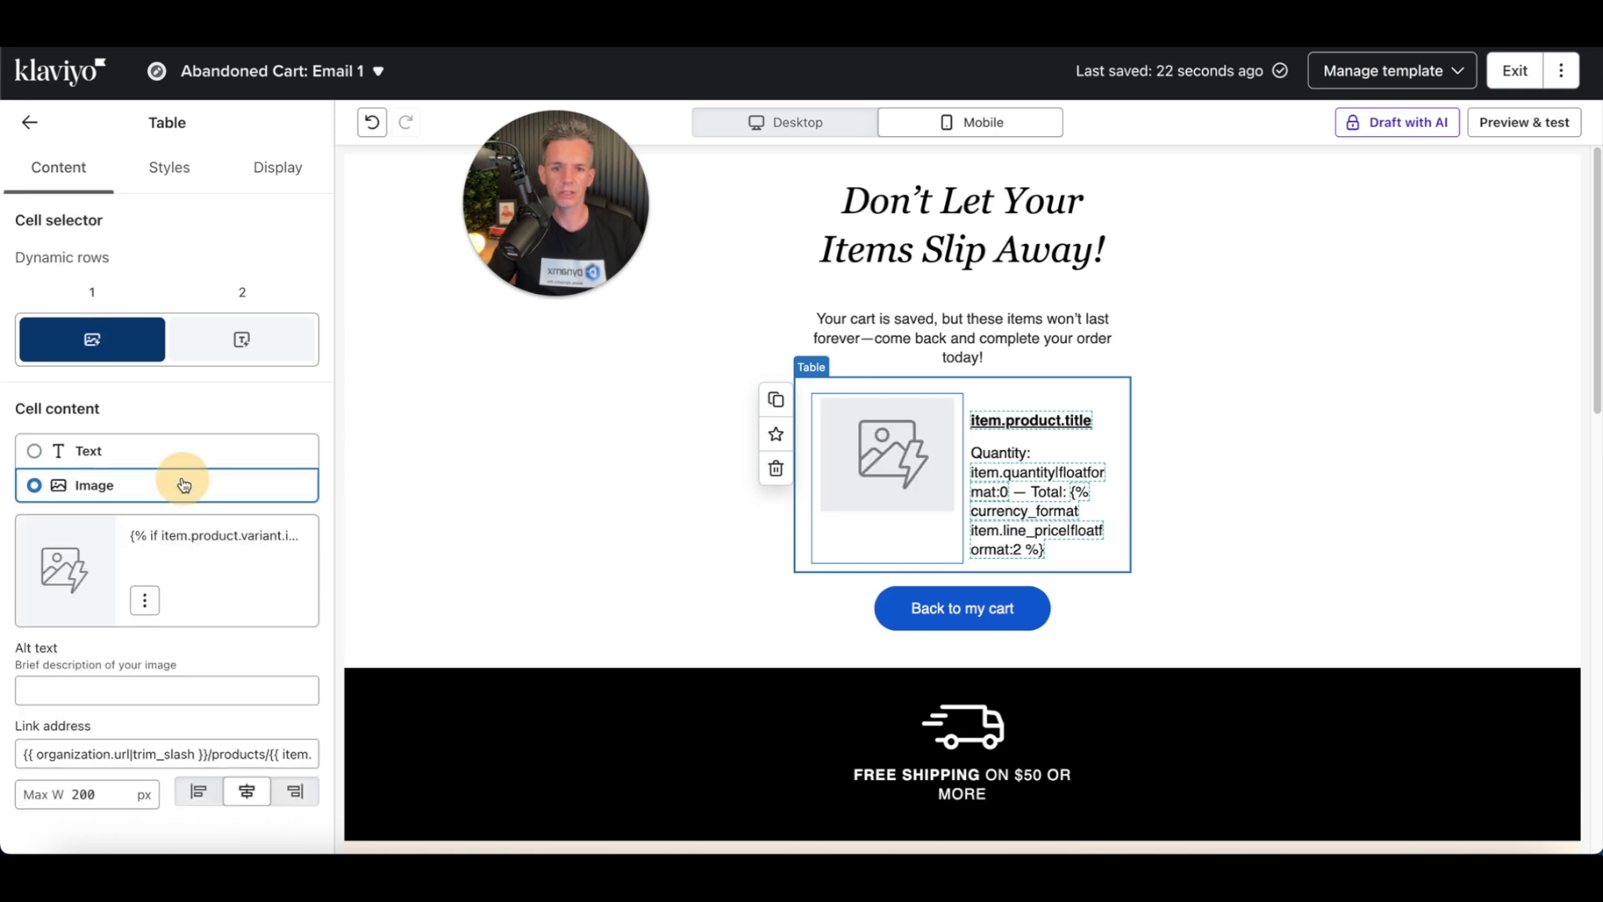
left_click(1035, 493)
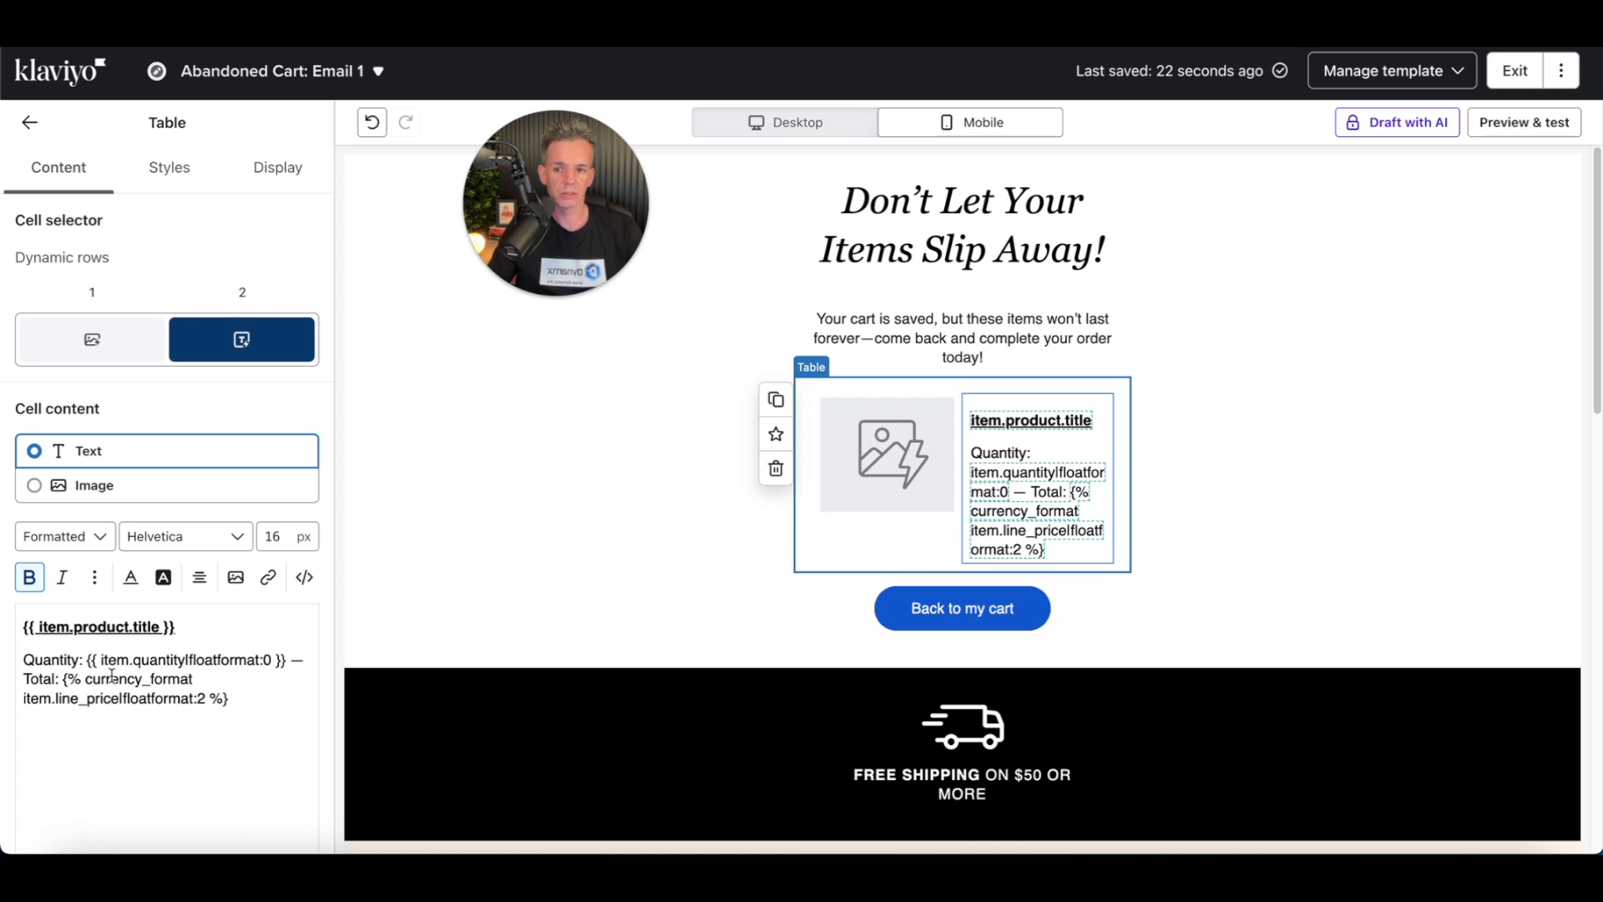
left_click(1009, 613)
left_click(121, 353)
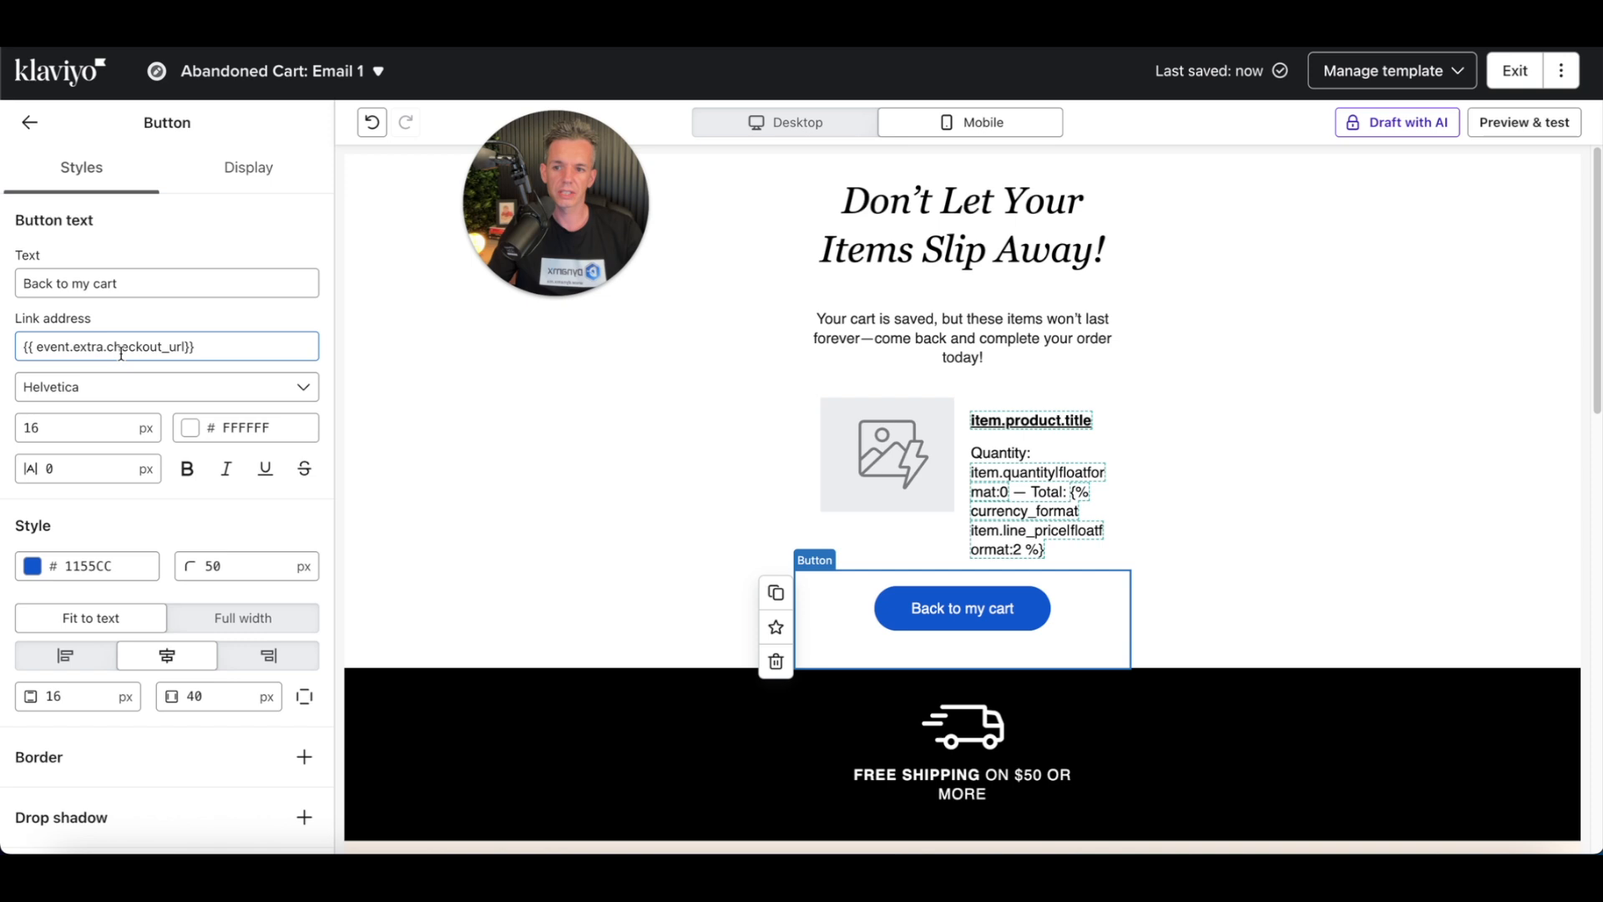
double_click(120, 350)
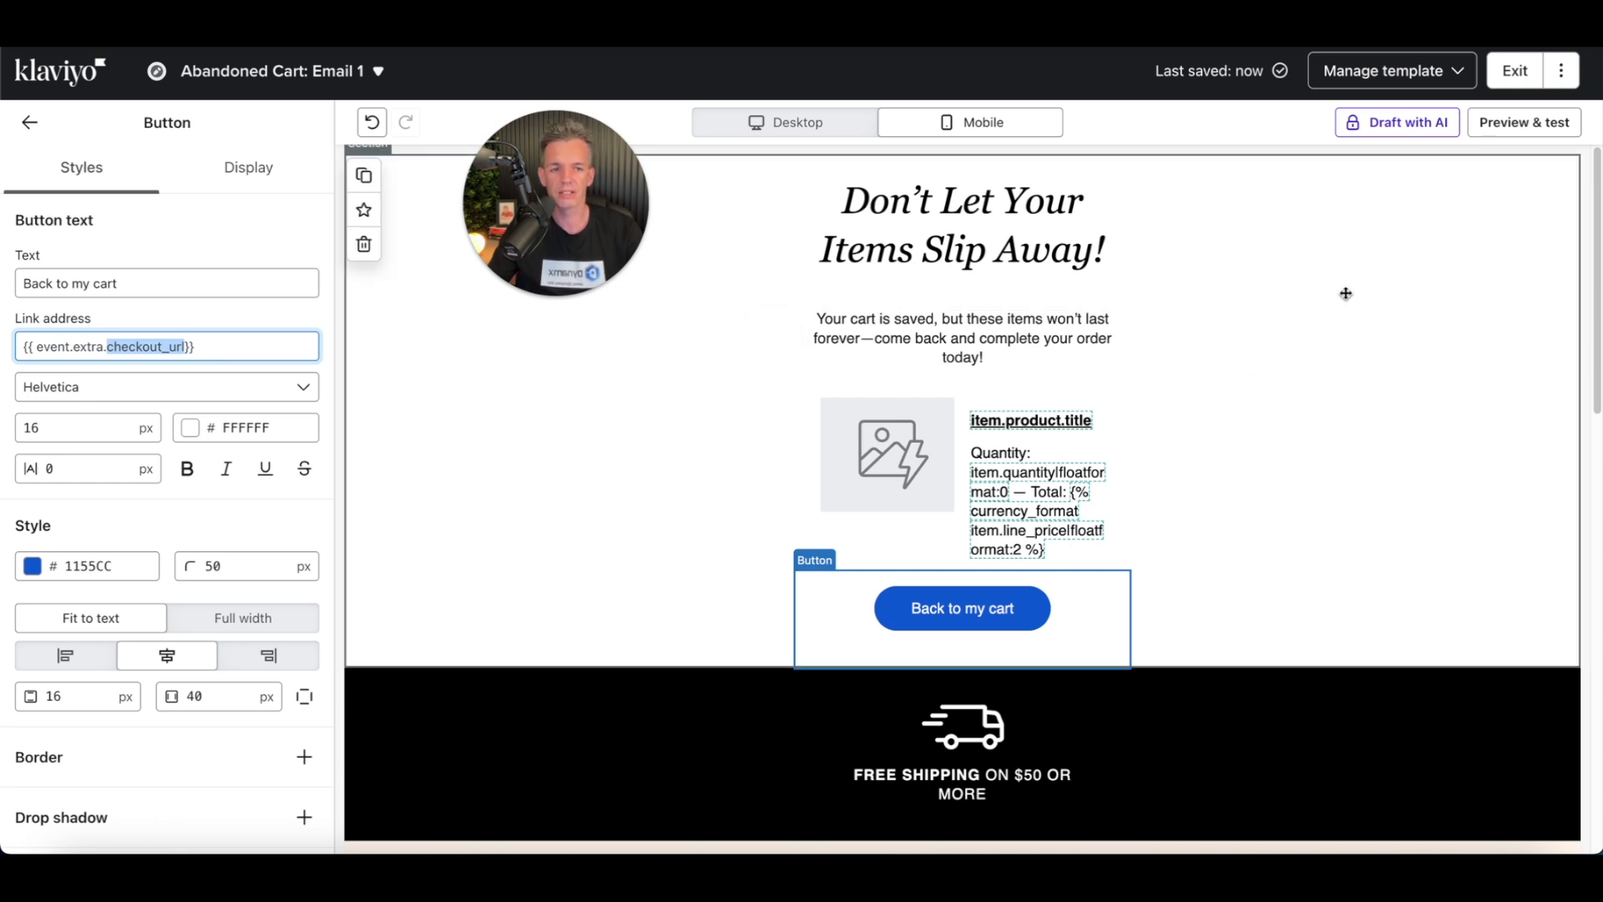
Step: Preview the email in desktop and mobile preview modes, then close the preview
left_click(1525, 123)
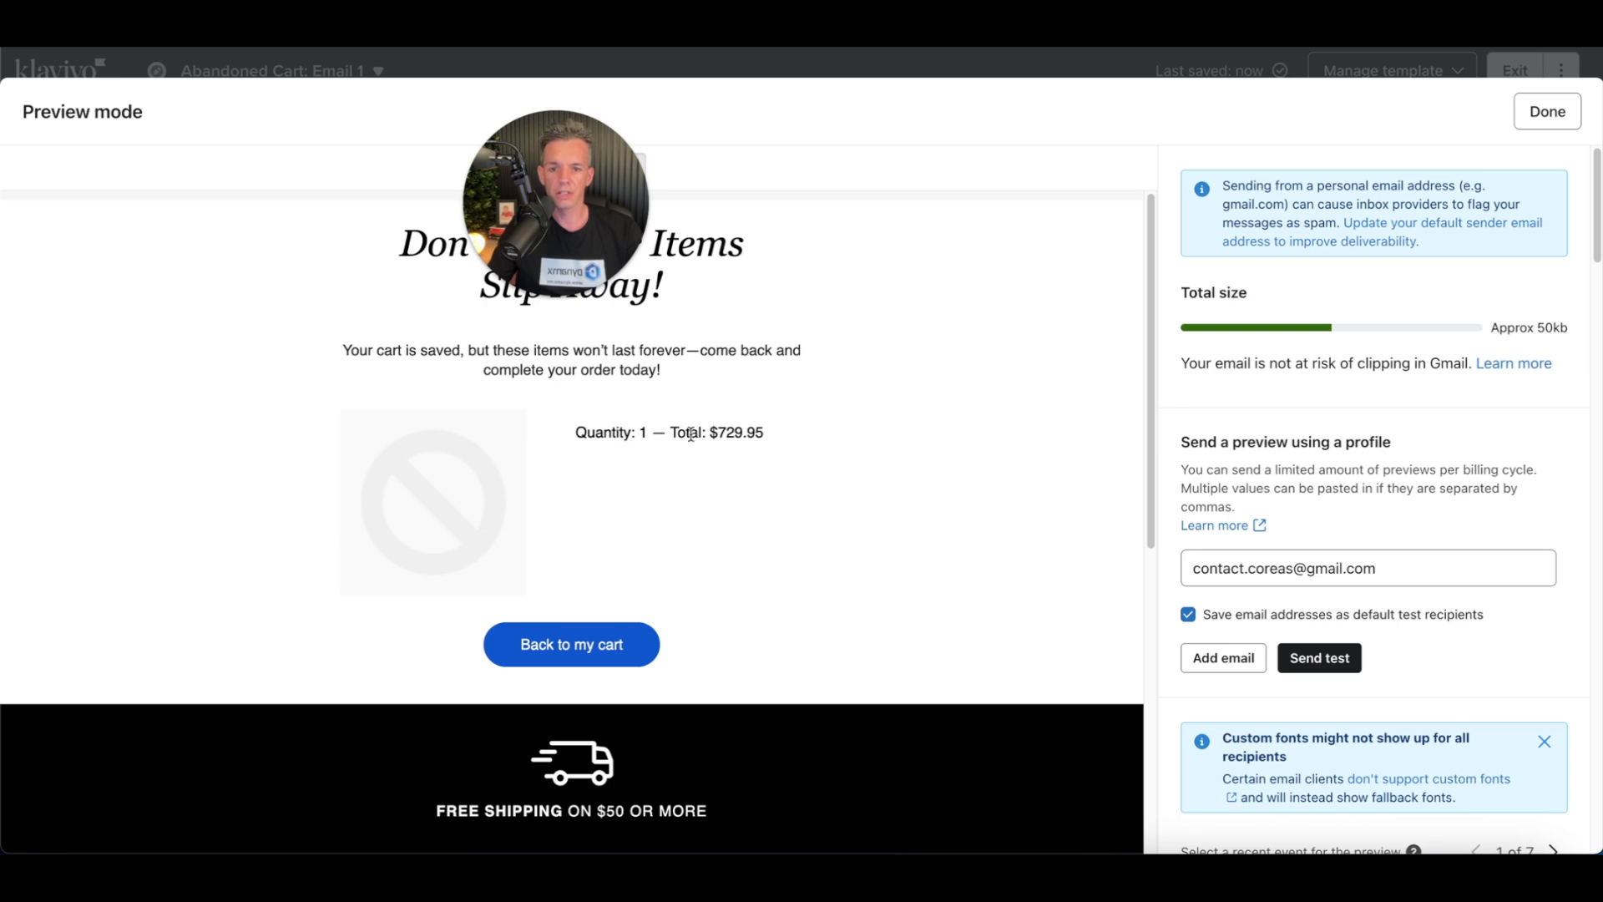
left_click_drag(718, 432, 763, 432)
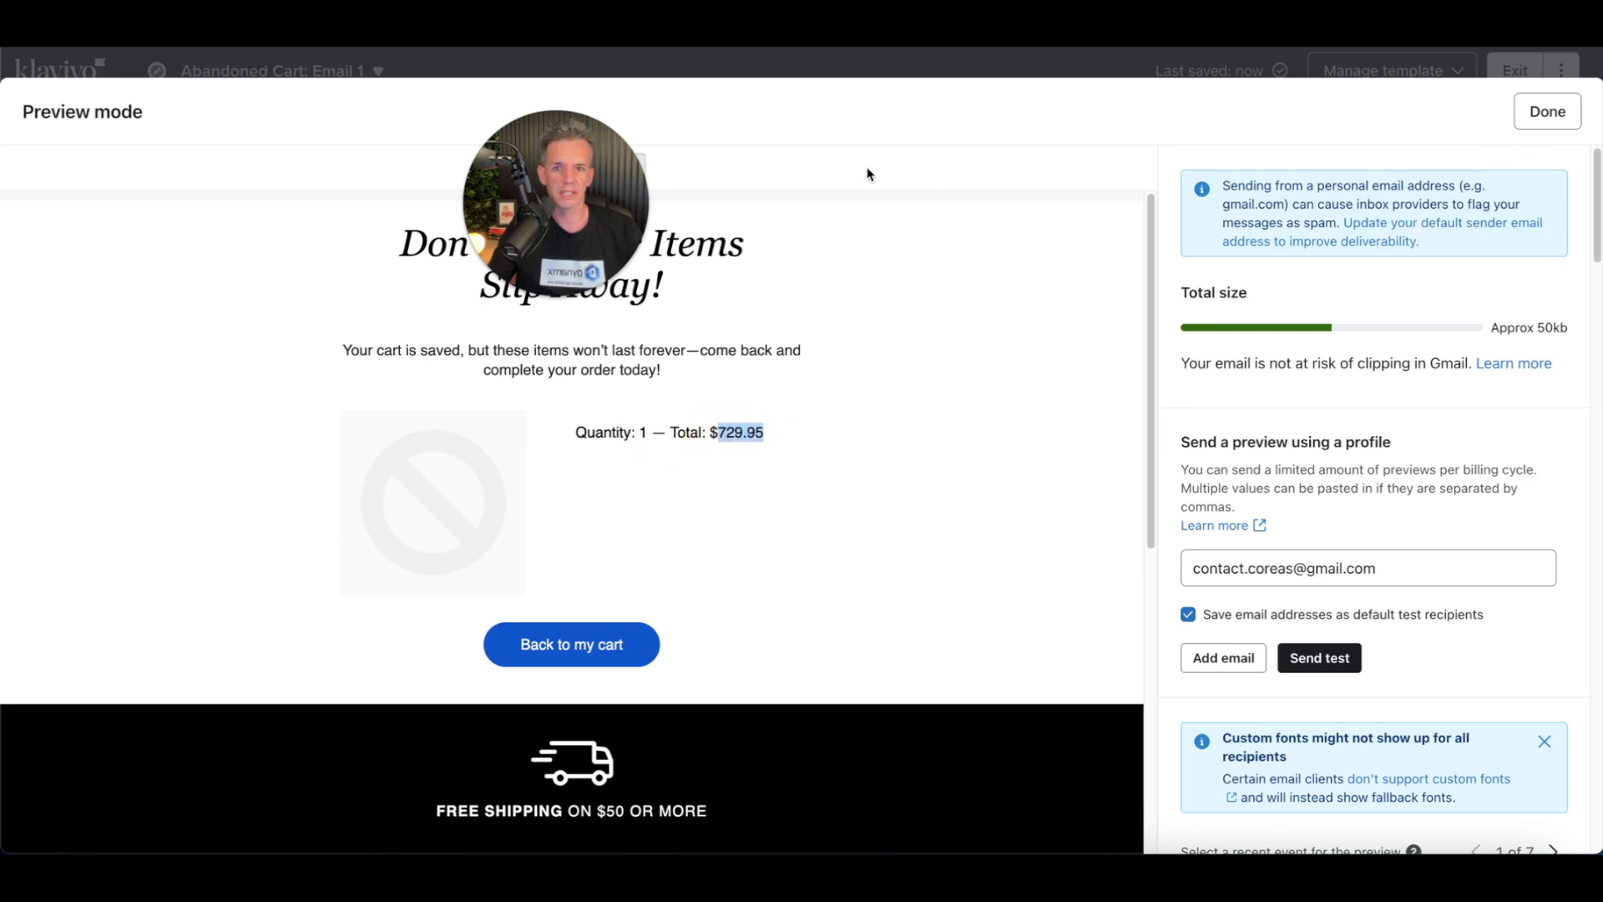
left_click_drag(566, 152, 943, 269)
left_click(623, 170)
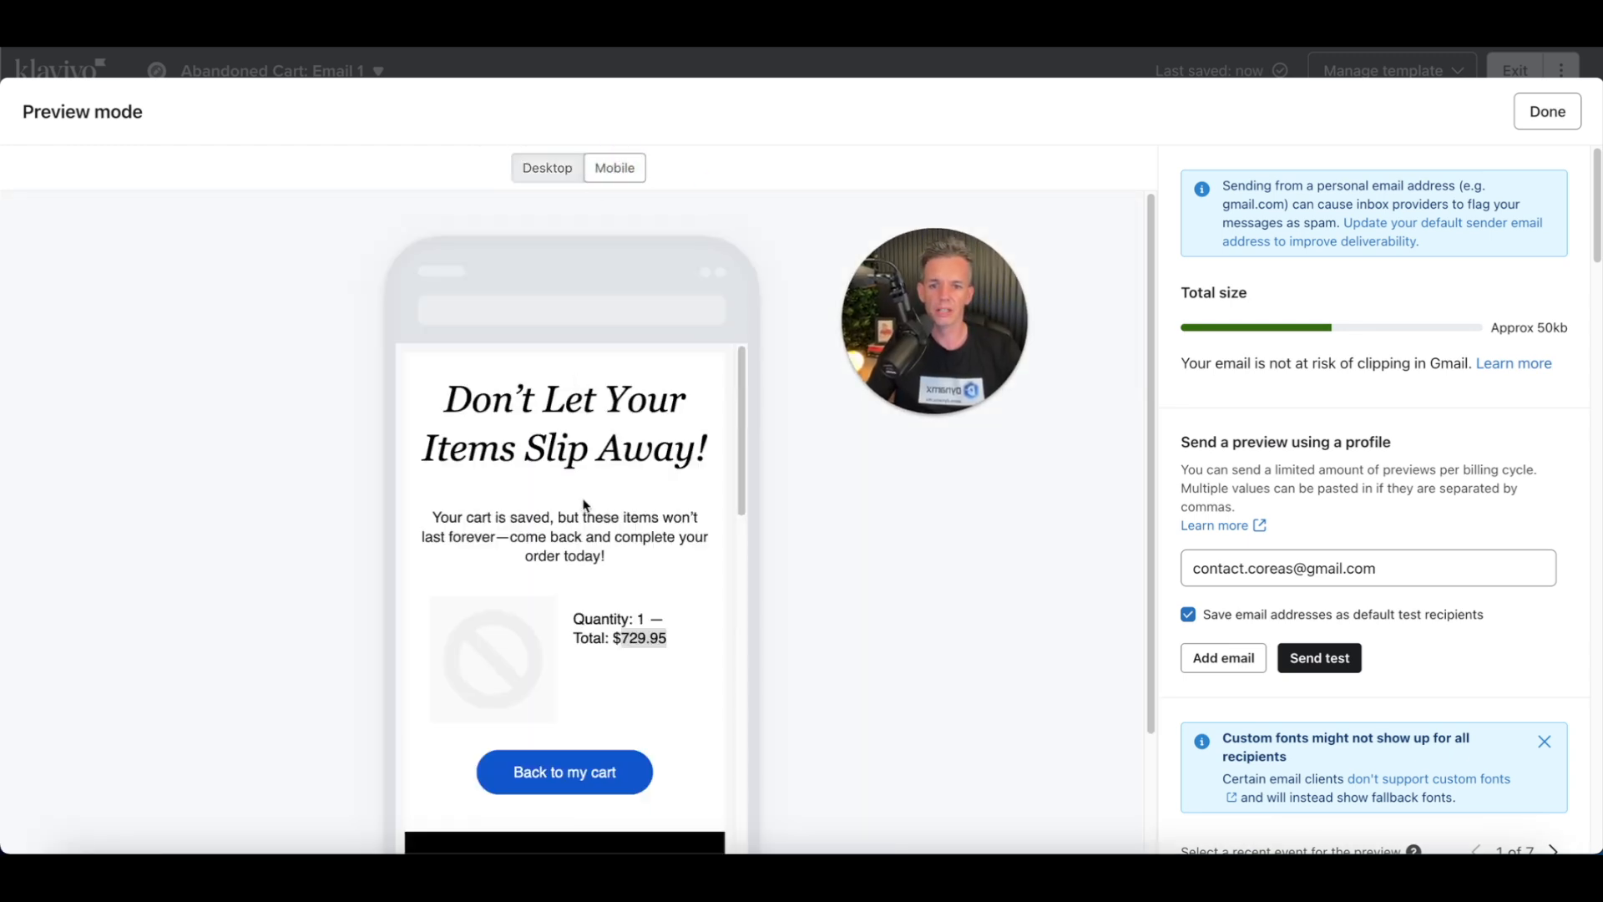
scroll(580, 501, "down", 5)
scroll(582, 523, "up", 5)
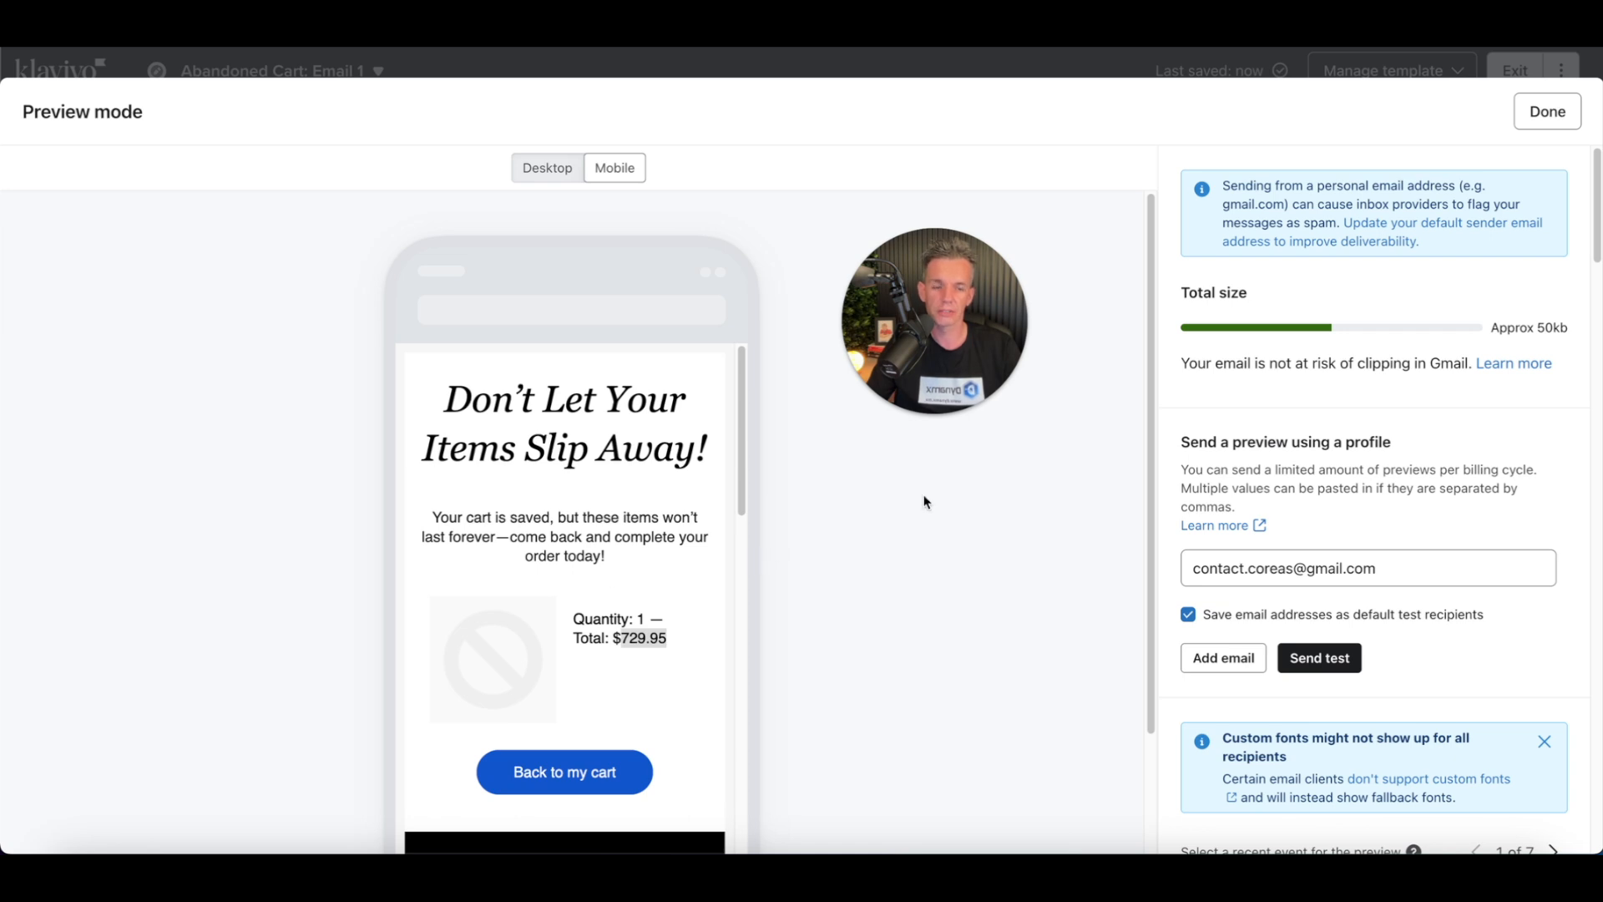
left_click(1551, 110)
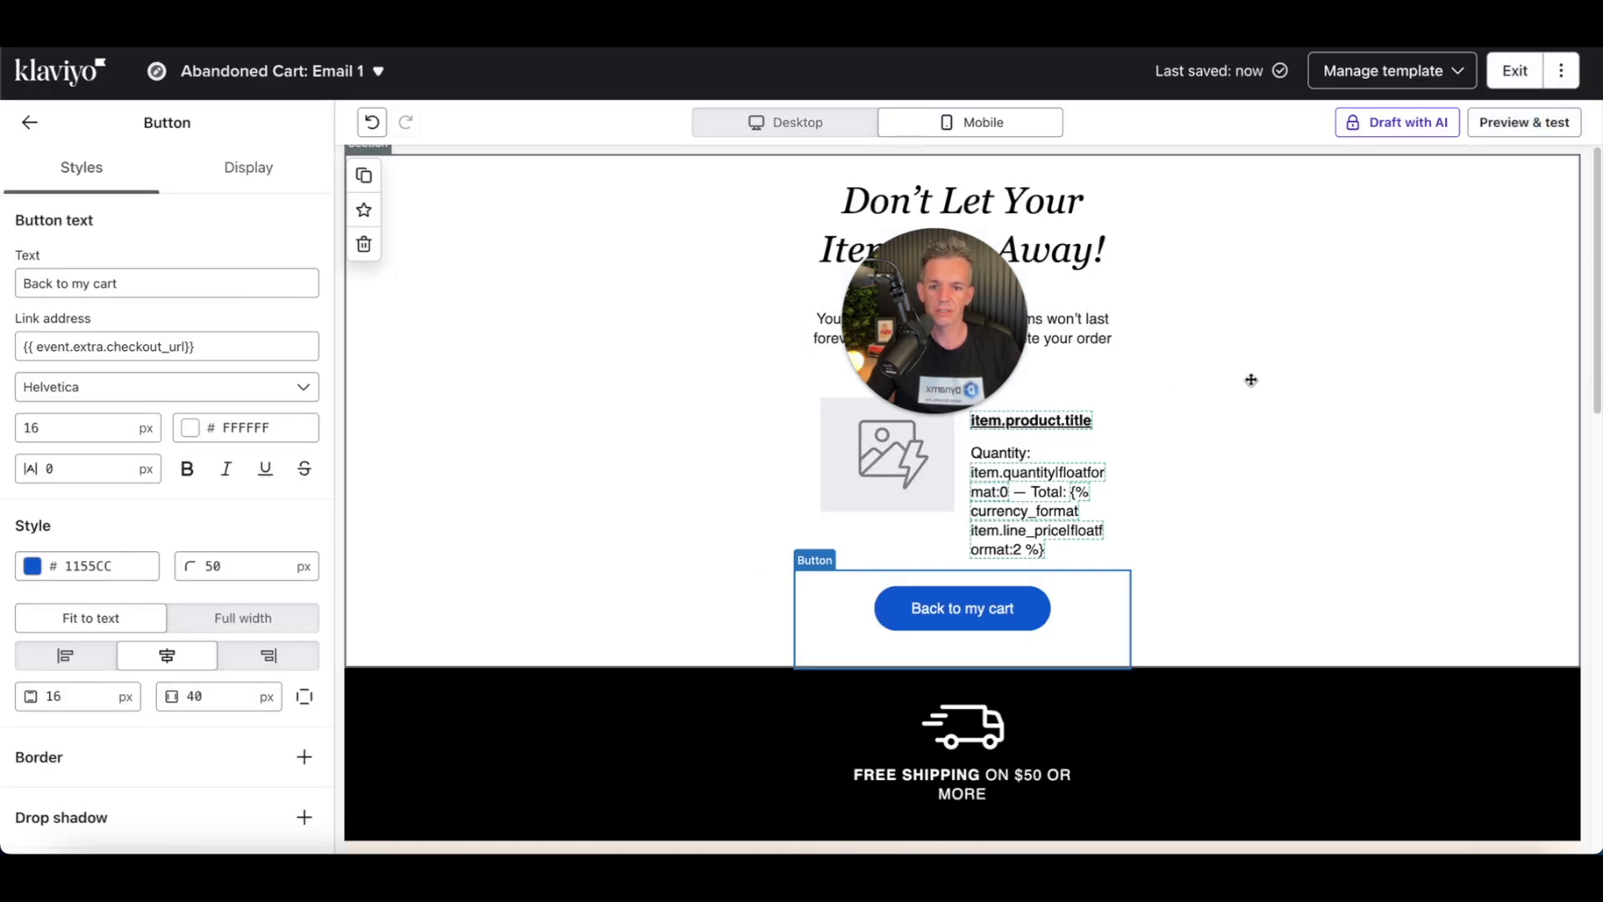
Step: Review the email's heading, body text, product table and button blocks in the editor
scroll(1263, 363, "down", 1)
scroll(1262, 362, "down", 3)
scroll(1262, 363, "up", 3)
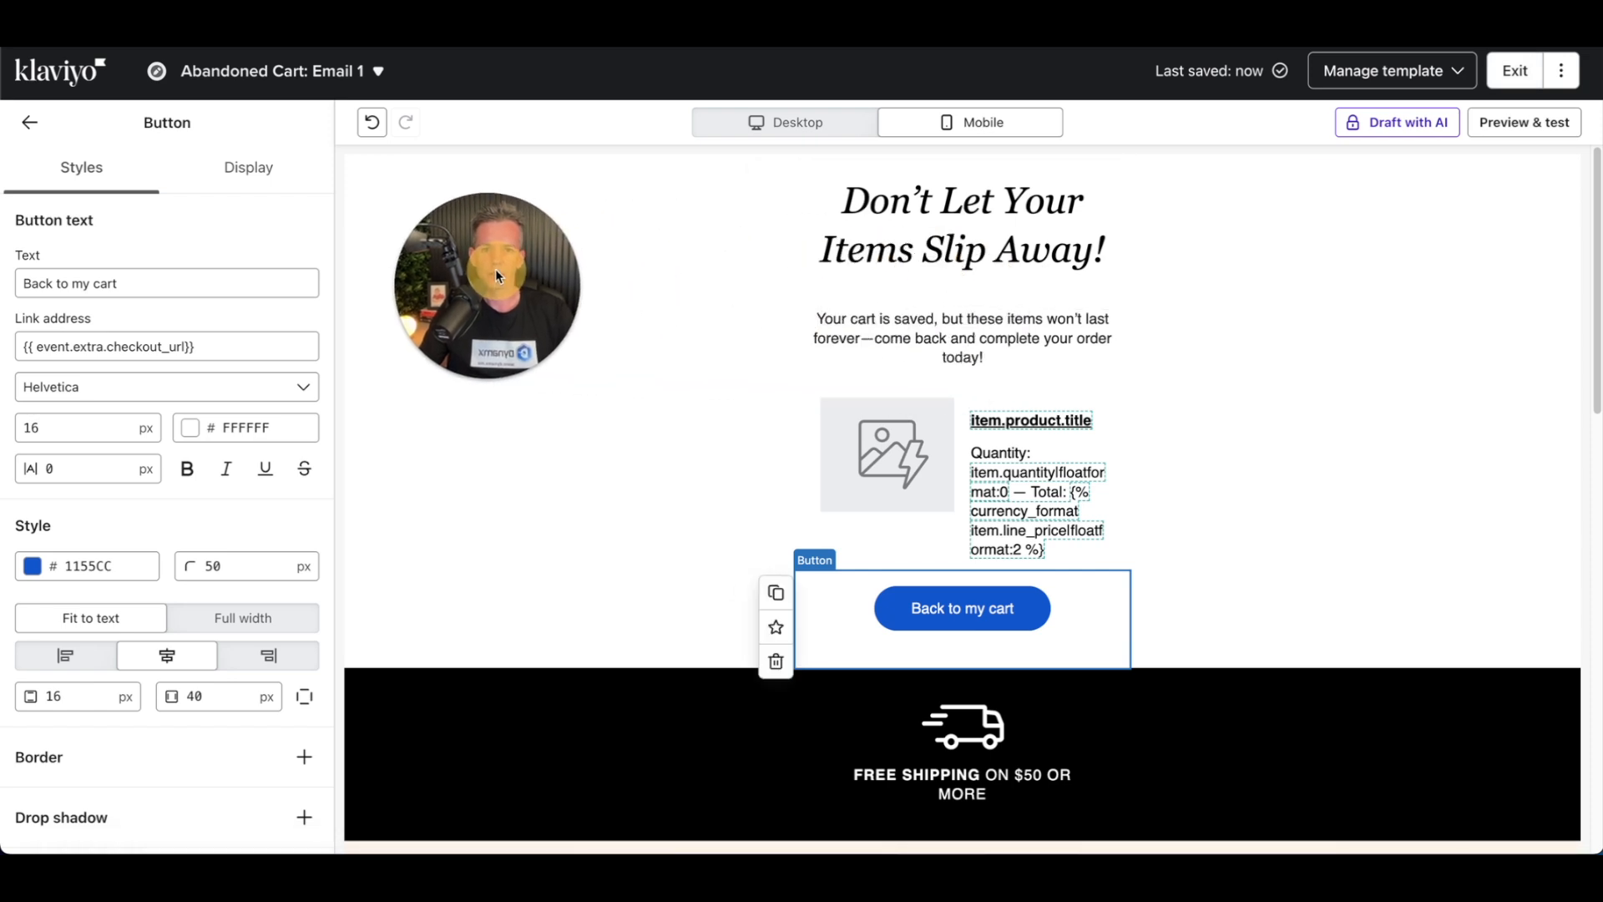
left_click(929, 231)
double_click(956, 249)
double_click(1056, 251)
left_click(957, 379)
left_click(959, 347)
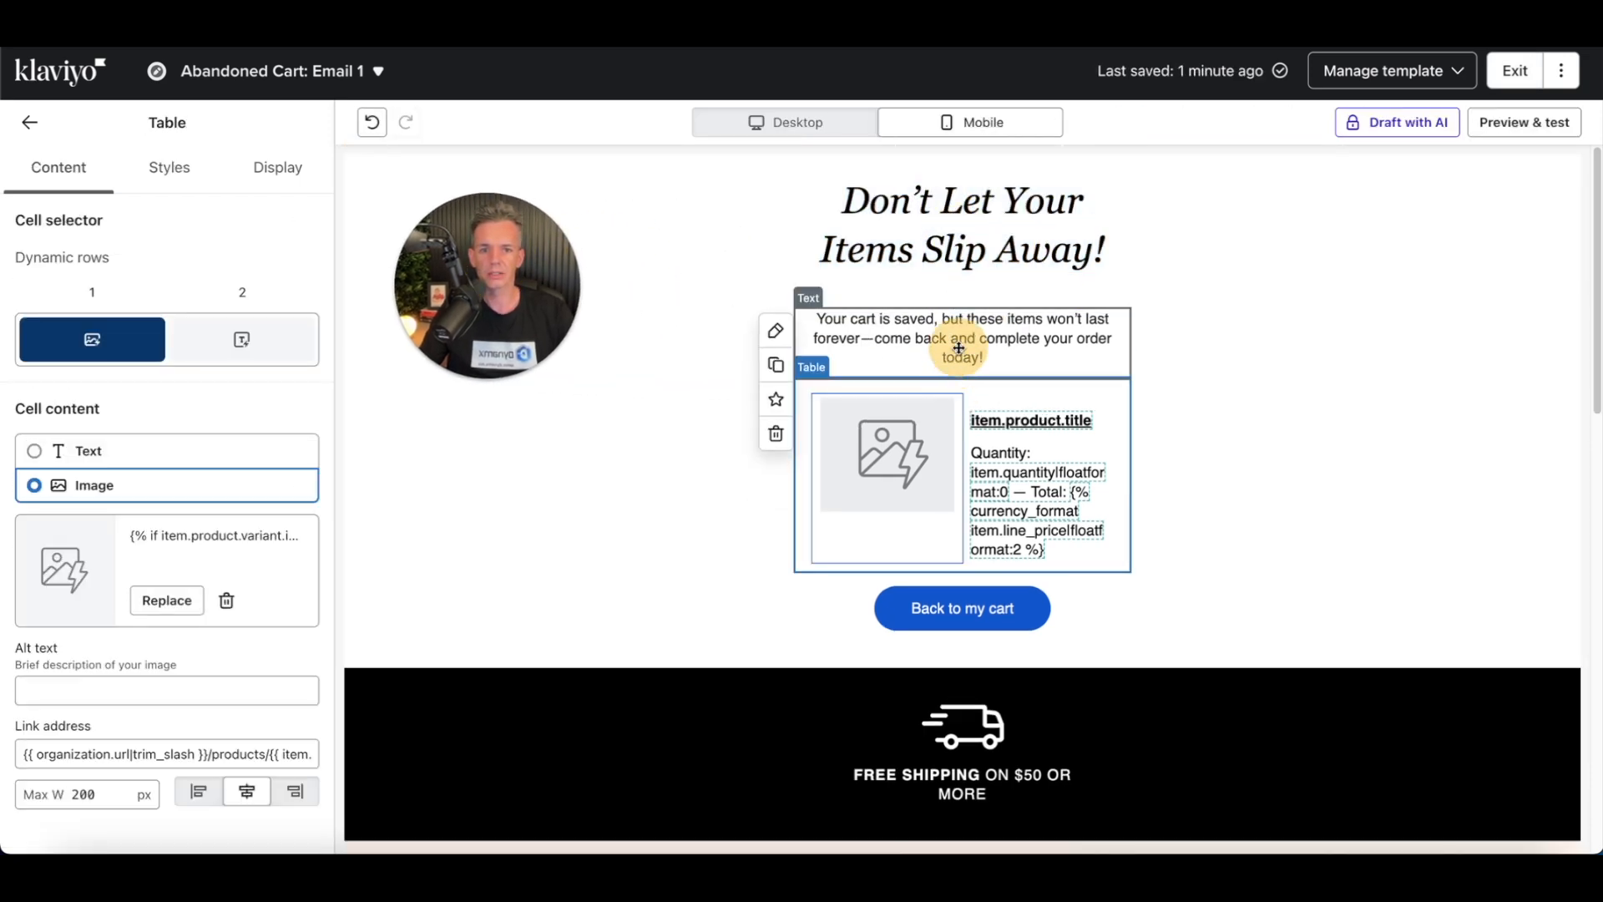
triple_click(960, 336)
left_click(1038, 508)
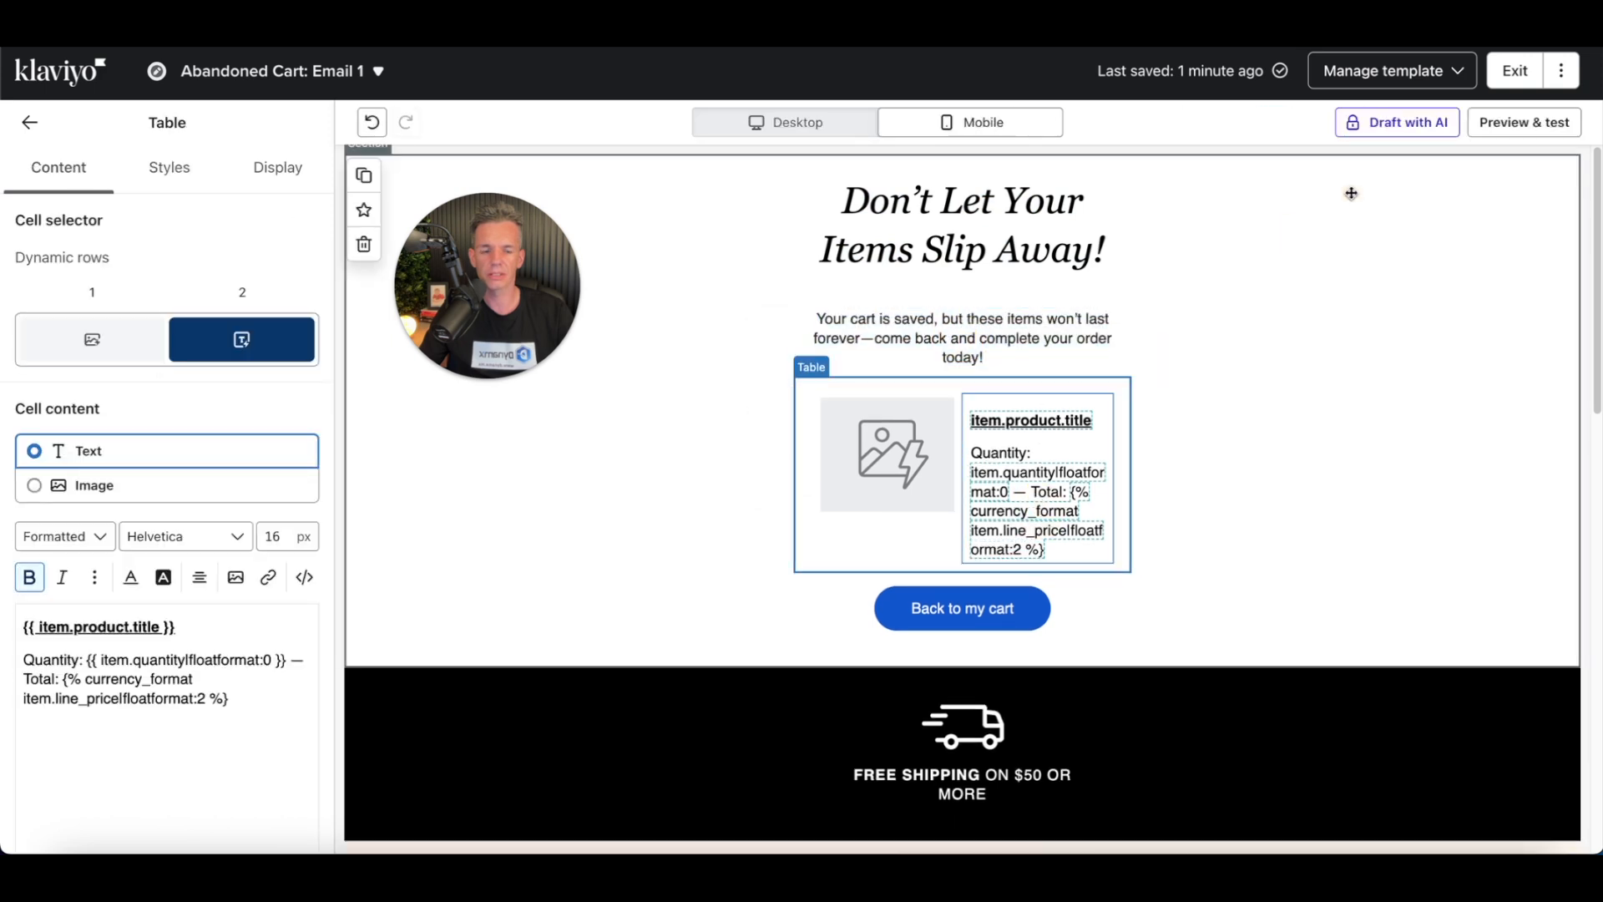
Step: Exit the template editor back to the flow and review the sequence of waits and emails
left_click(1515, 70)
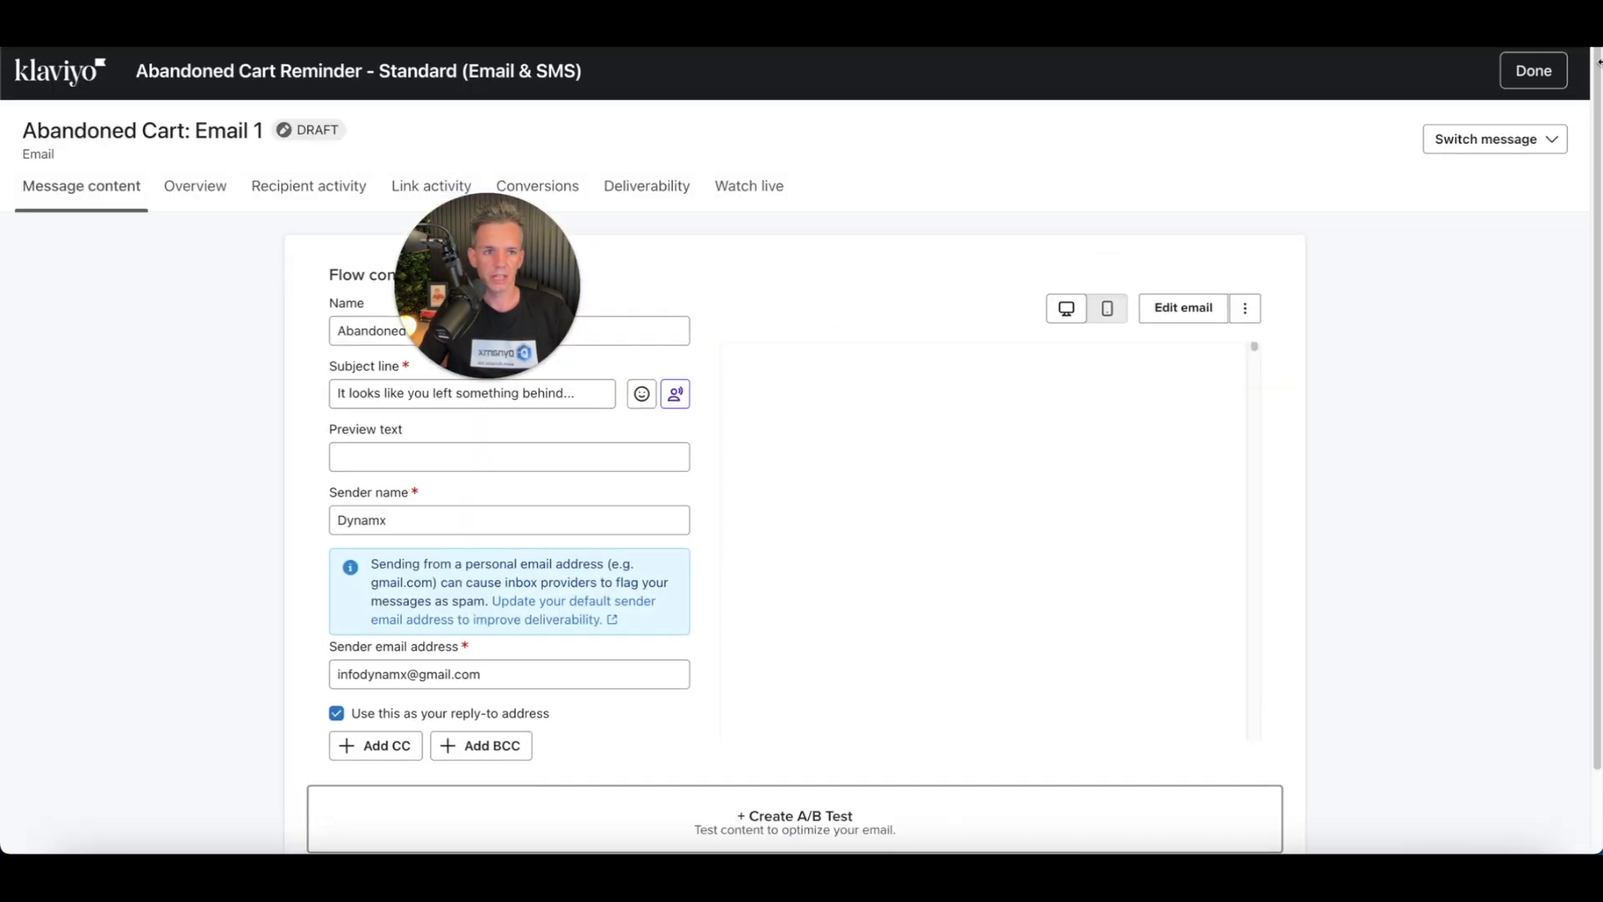
left_click(1523, 74)
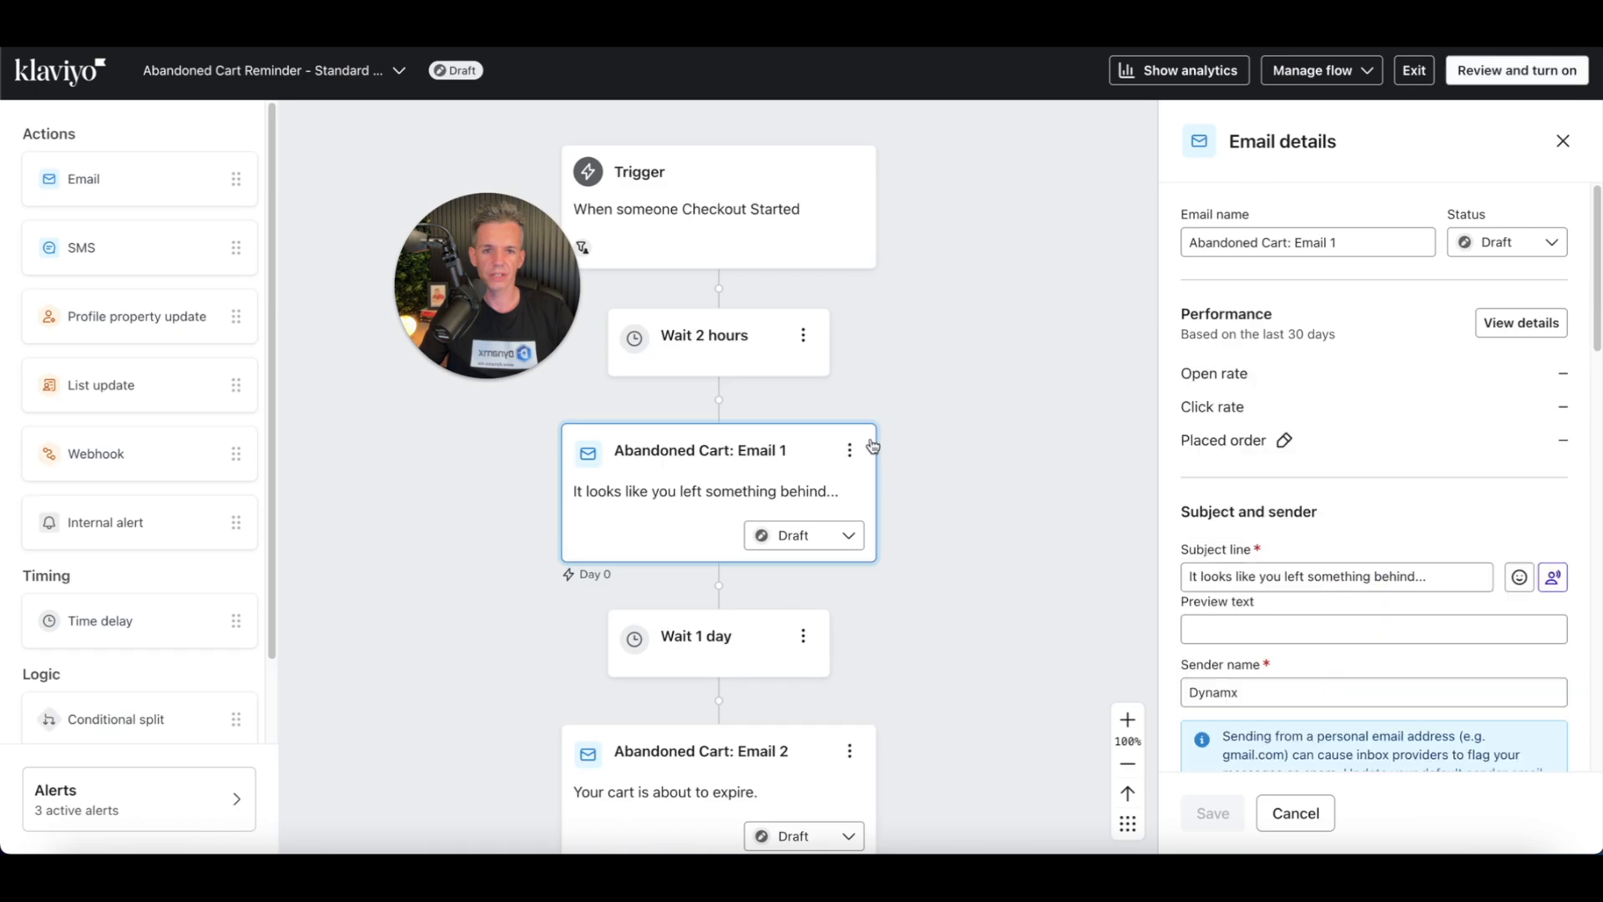
scroll(1016, 333, "down", 5)
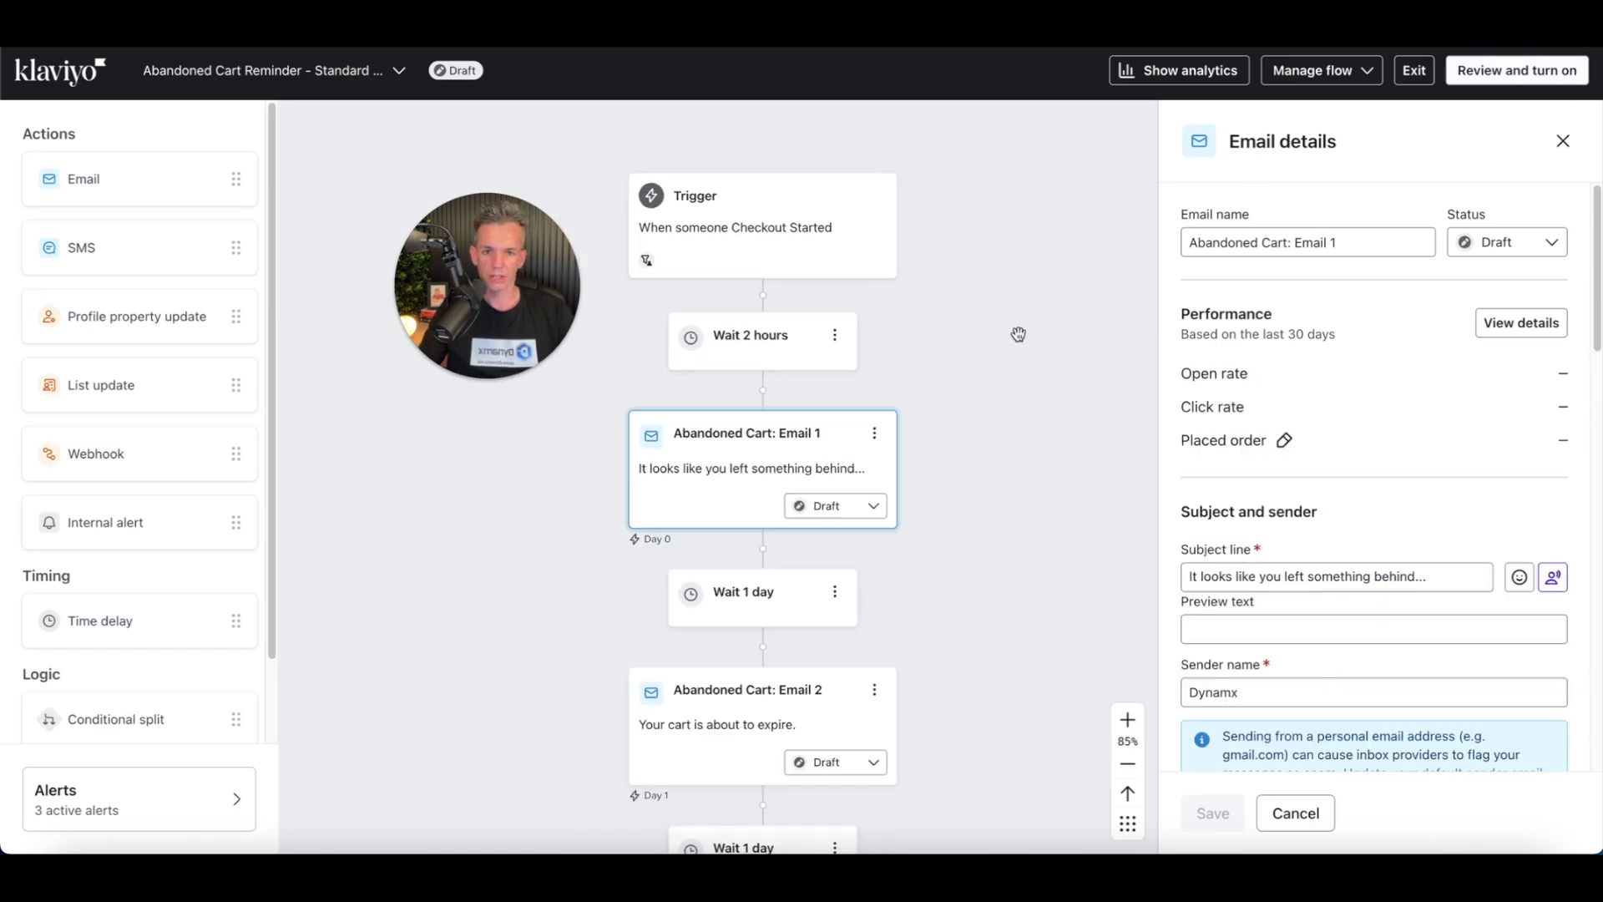
left_click_drag(1005, 405, 1032, 384)
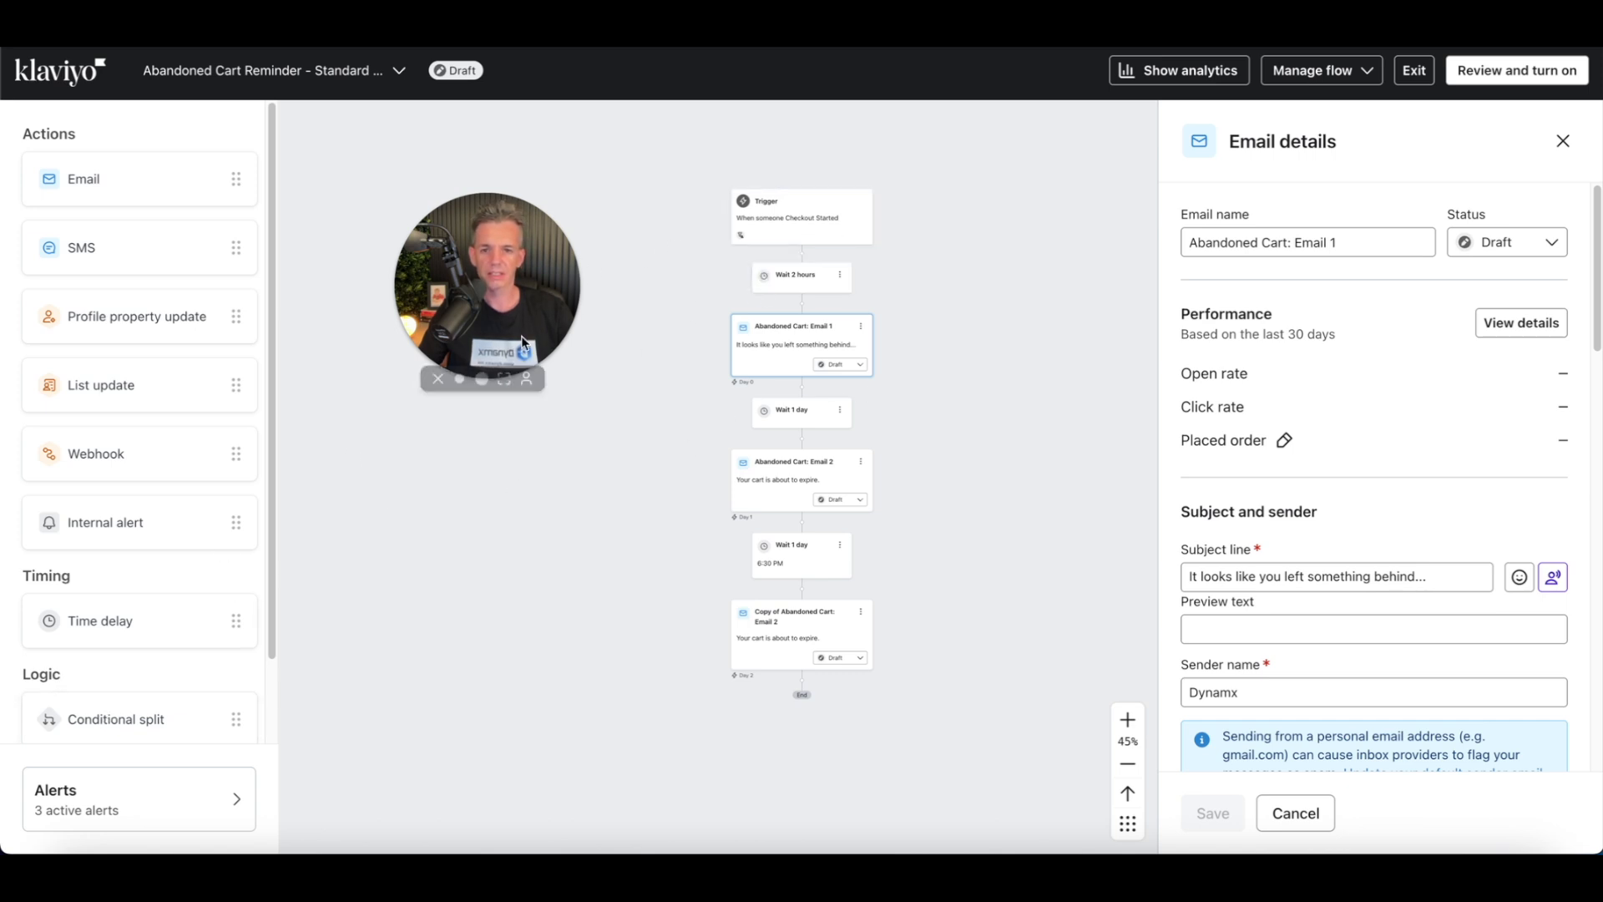
scroll(919, 247, "up", 5)
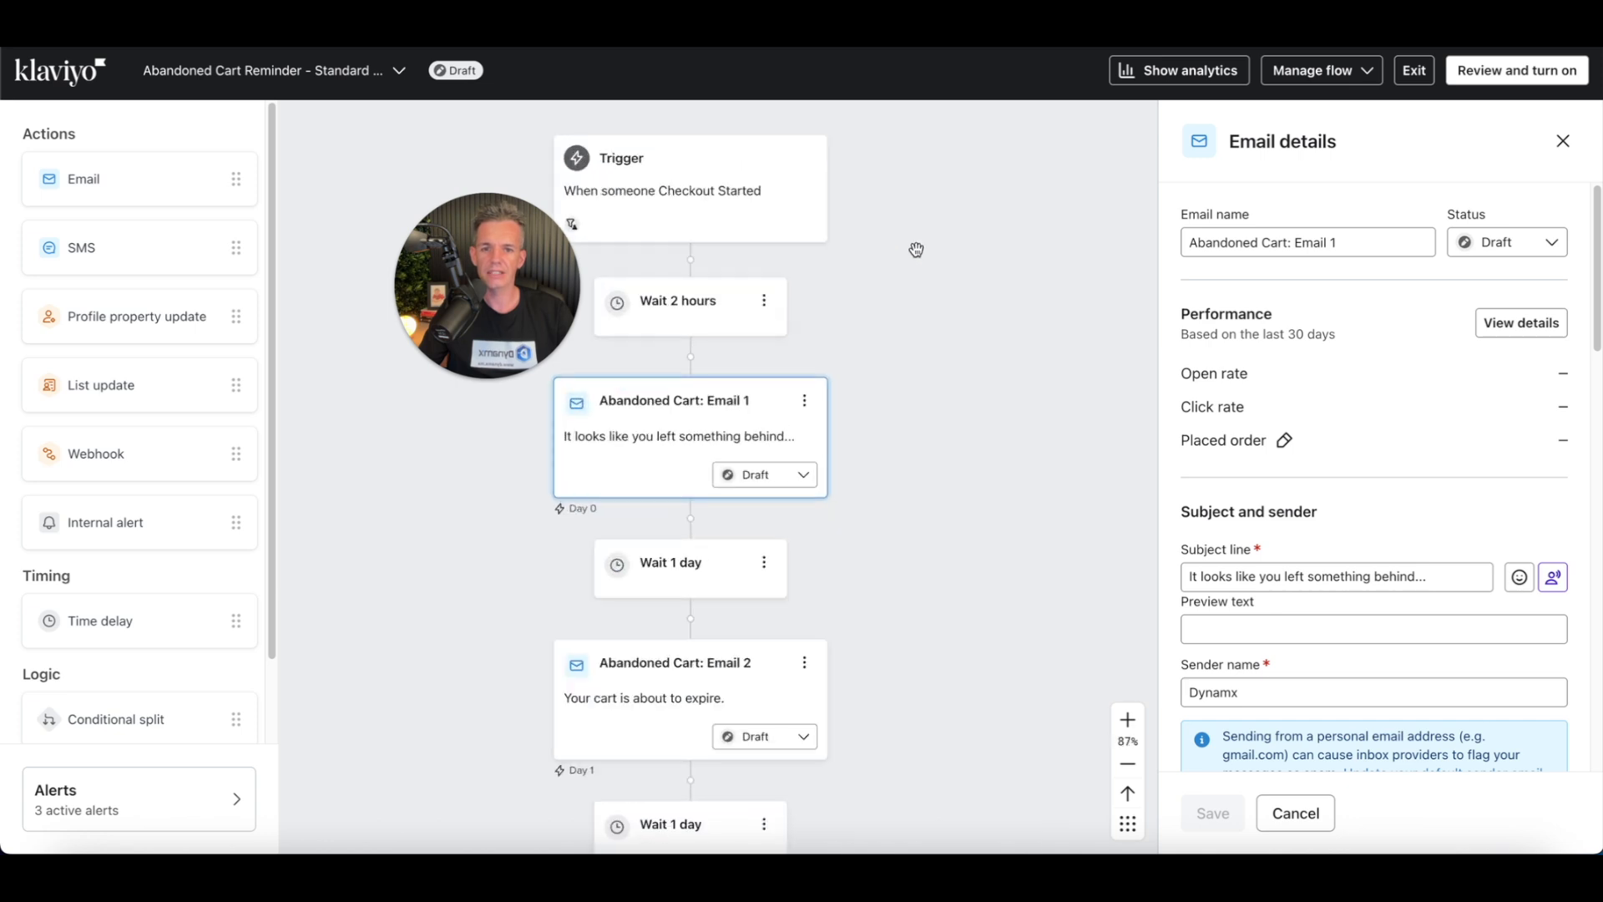
left_click_drag(920, 295, 1042, 344)
left_click_drag(1022, 503, 1030, 481)
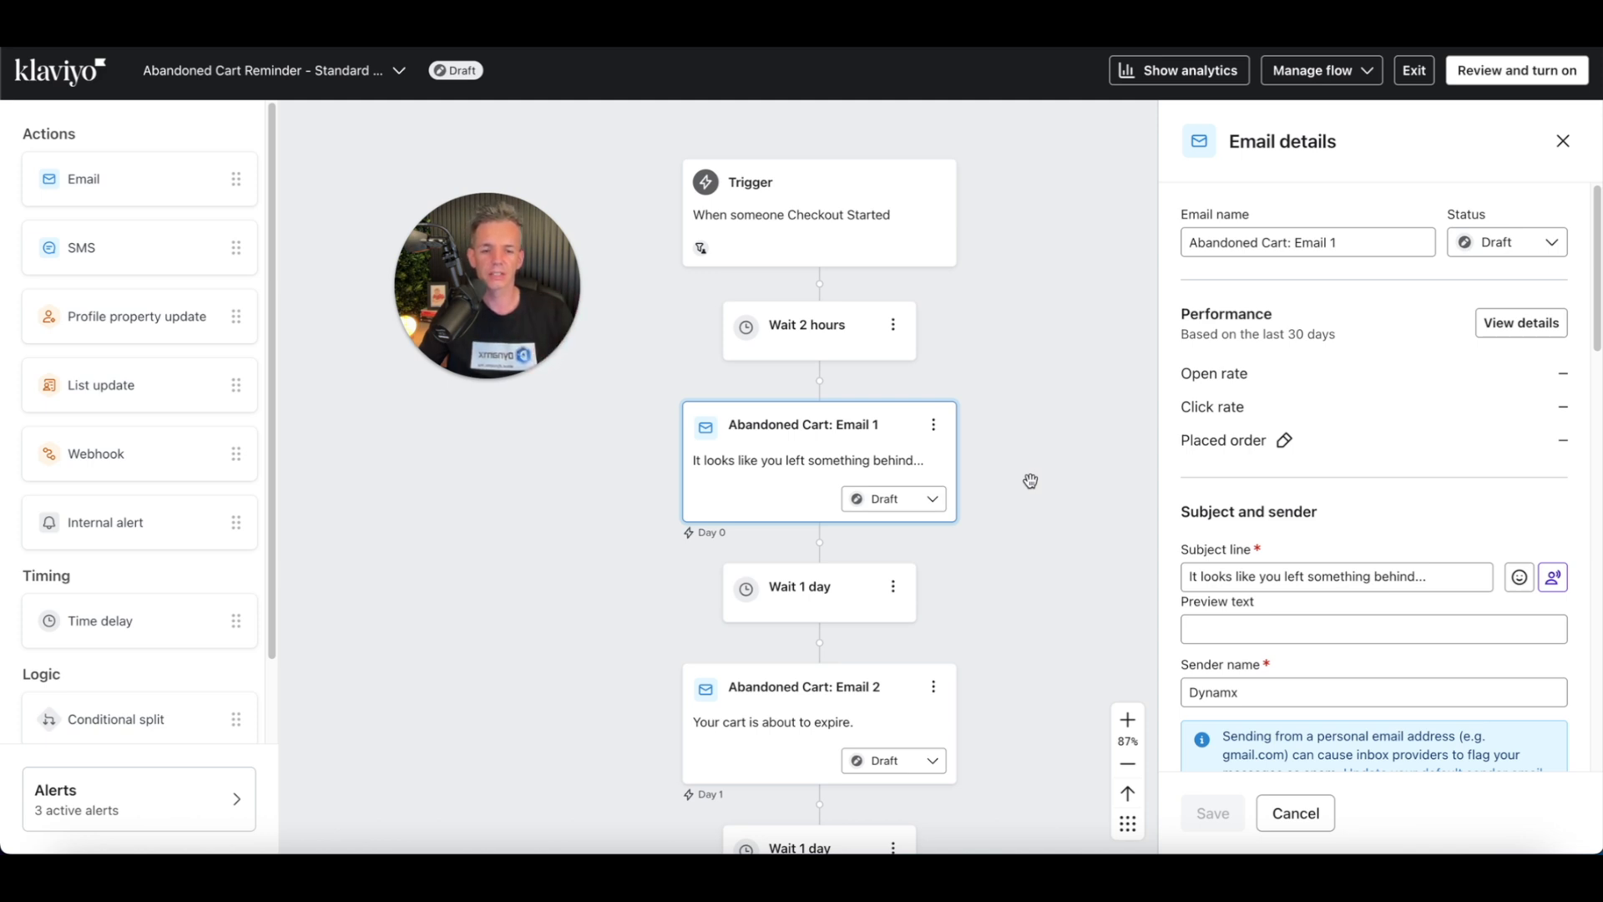
scroll(1035, 501, "down", 3)
left_click_drag(1035, 558, 981, 525)
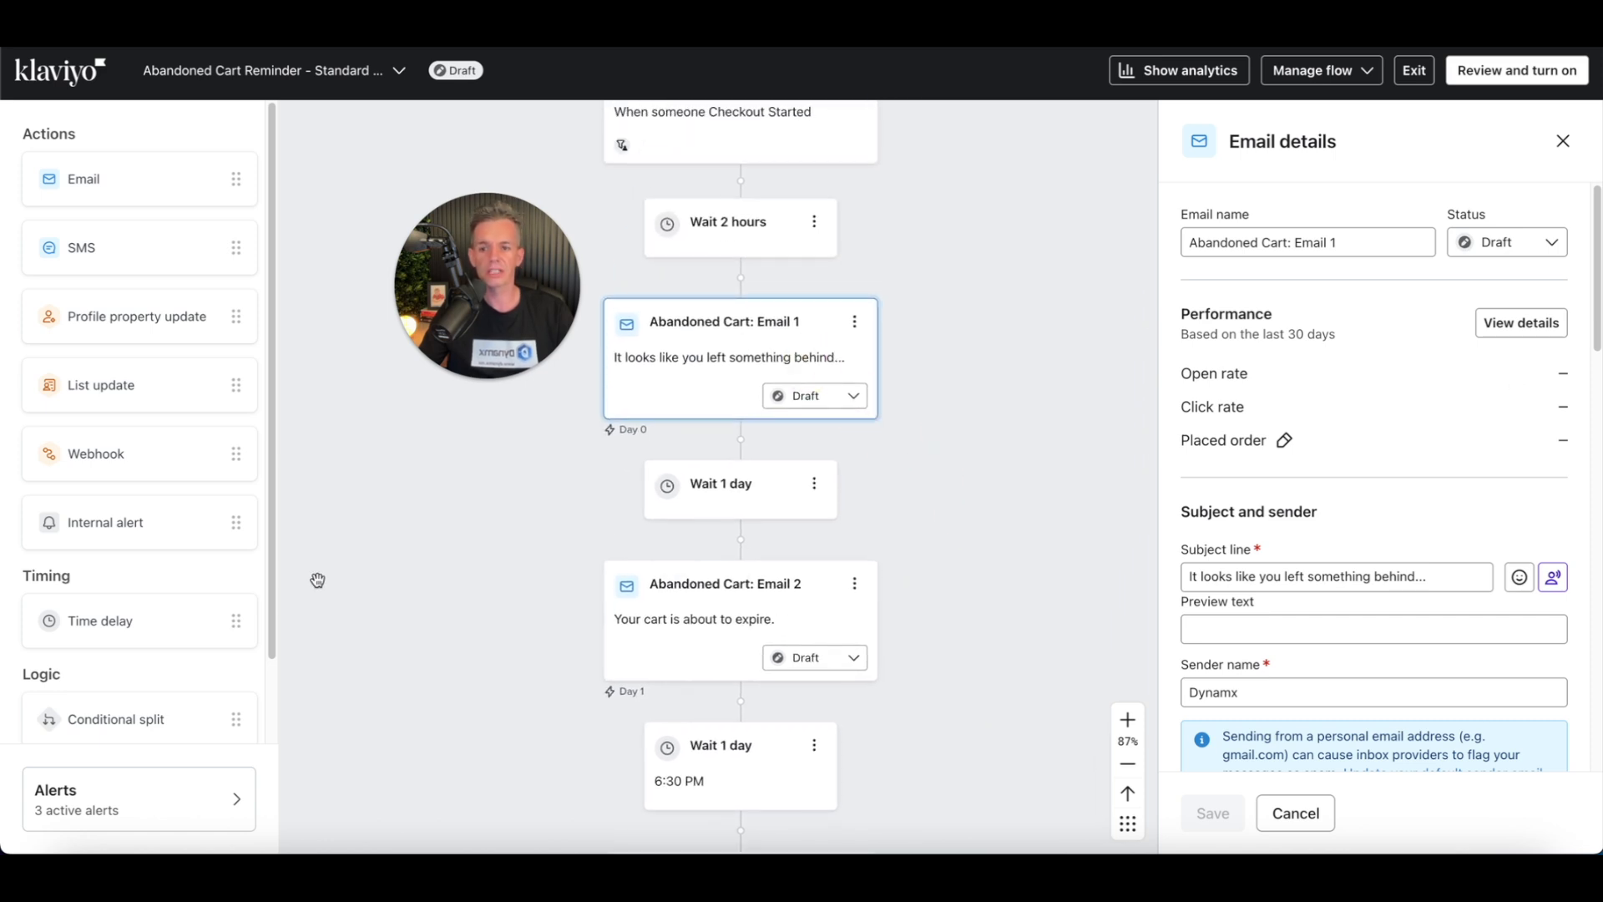
Step: Add a filter to Email 1 so it only goes to people who Placed Order zero times since starting this flow, and save
scroll(1370, 455, "down", 10)
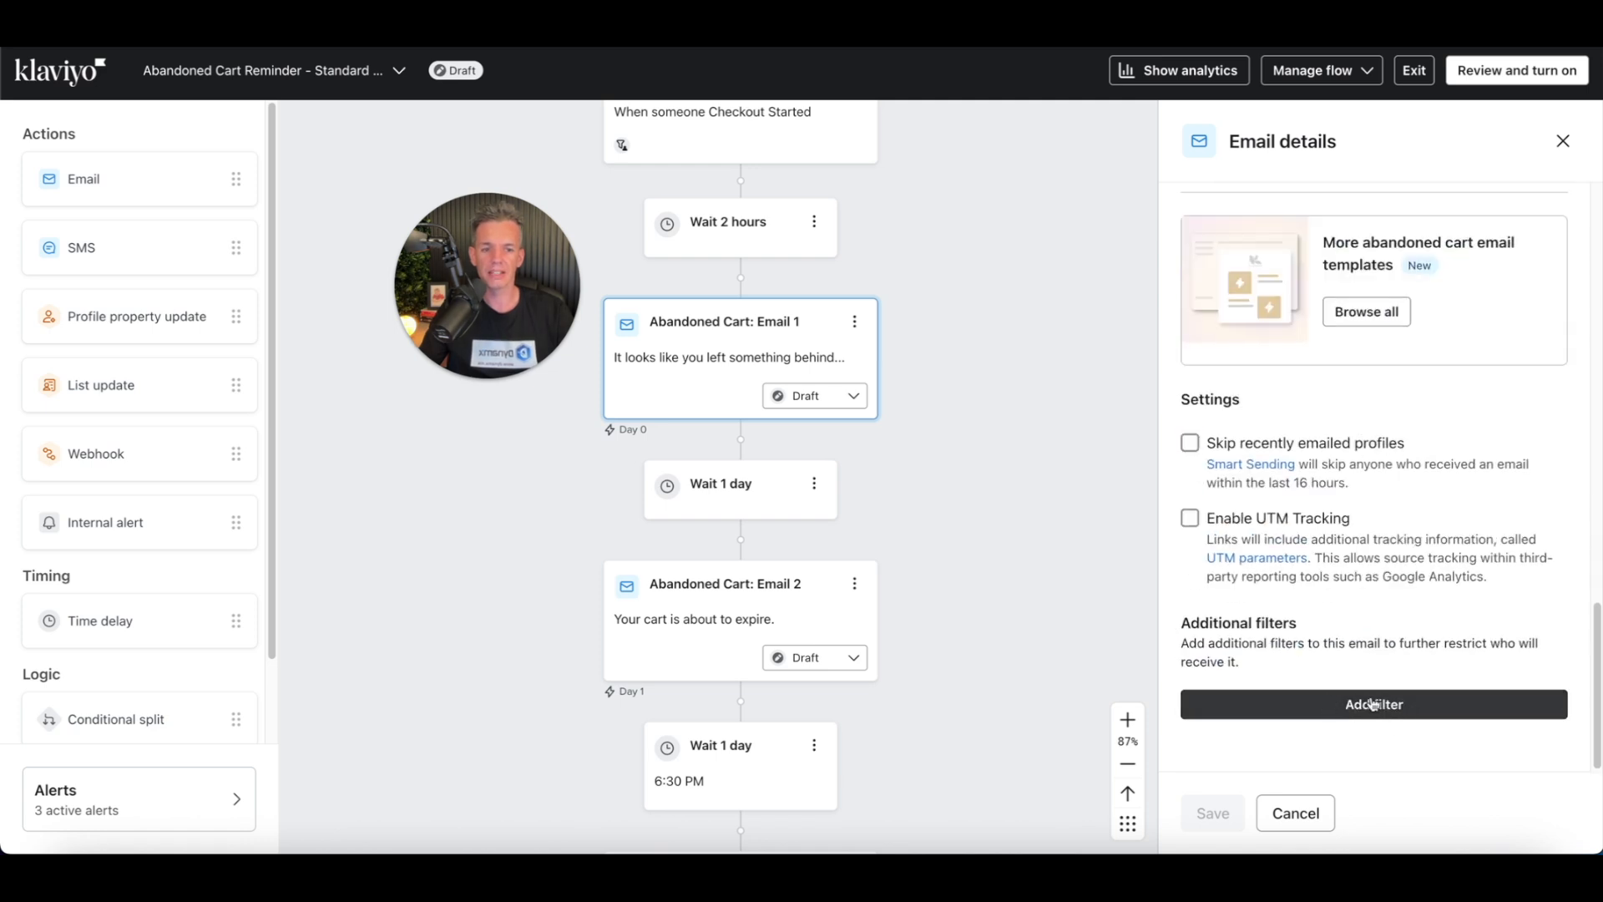
left_click(1378, 709)
left_click(1351, 709)
left_click(1337, 664)
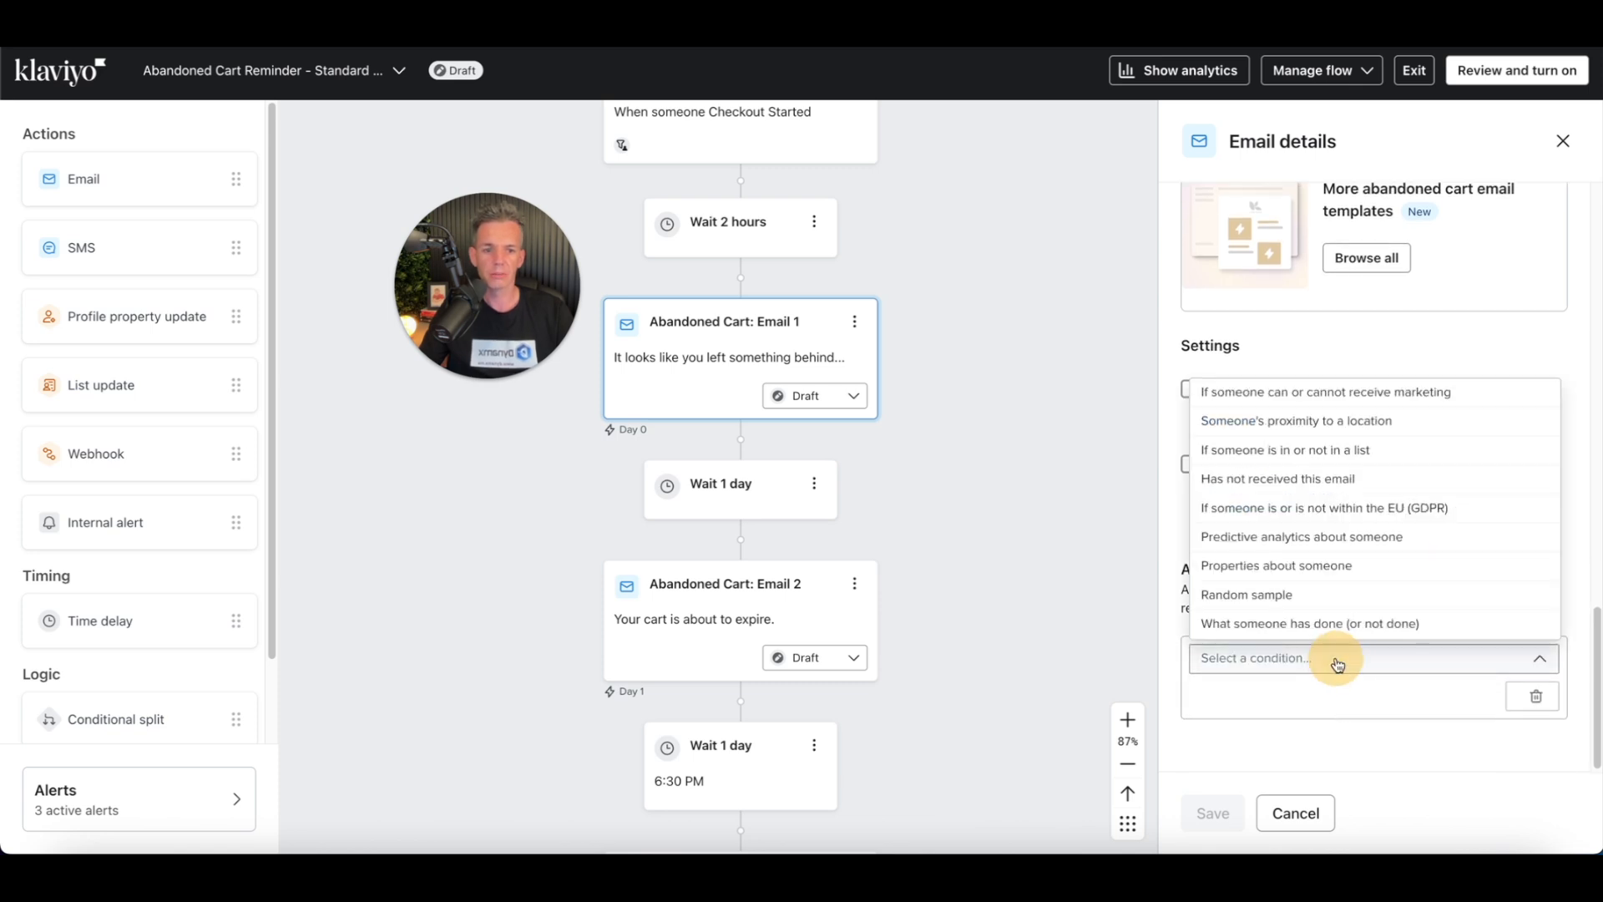
left_click(1359, 623)
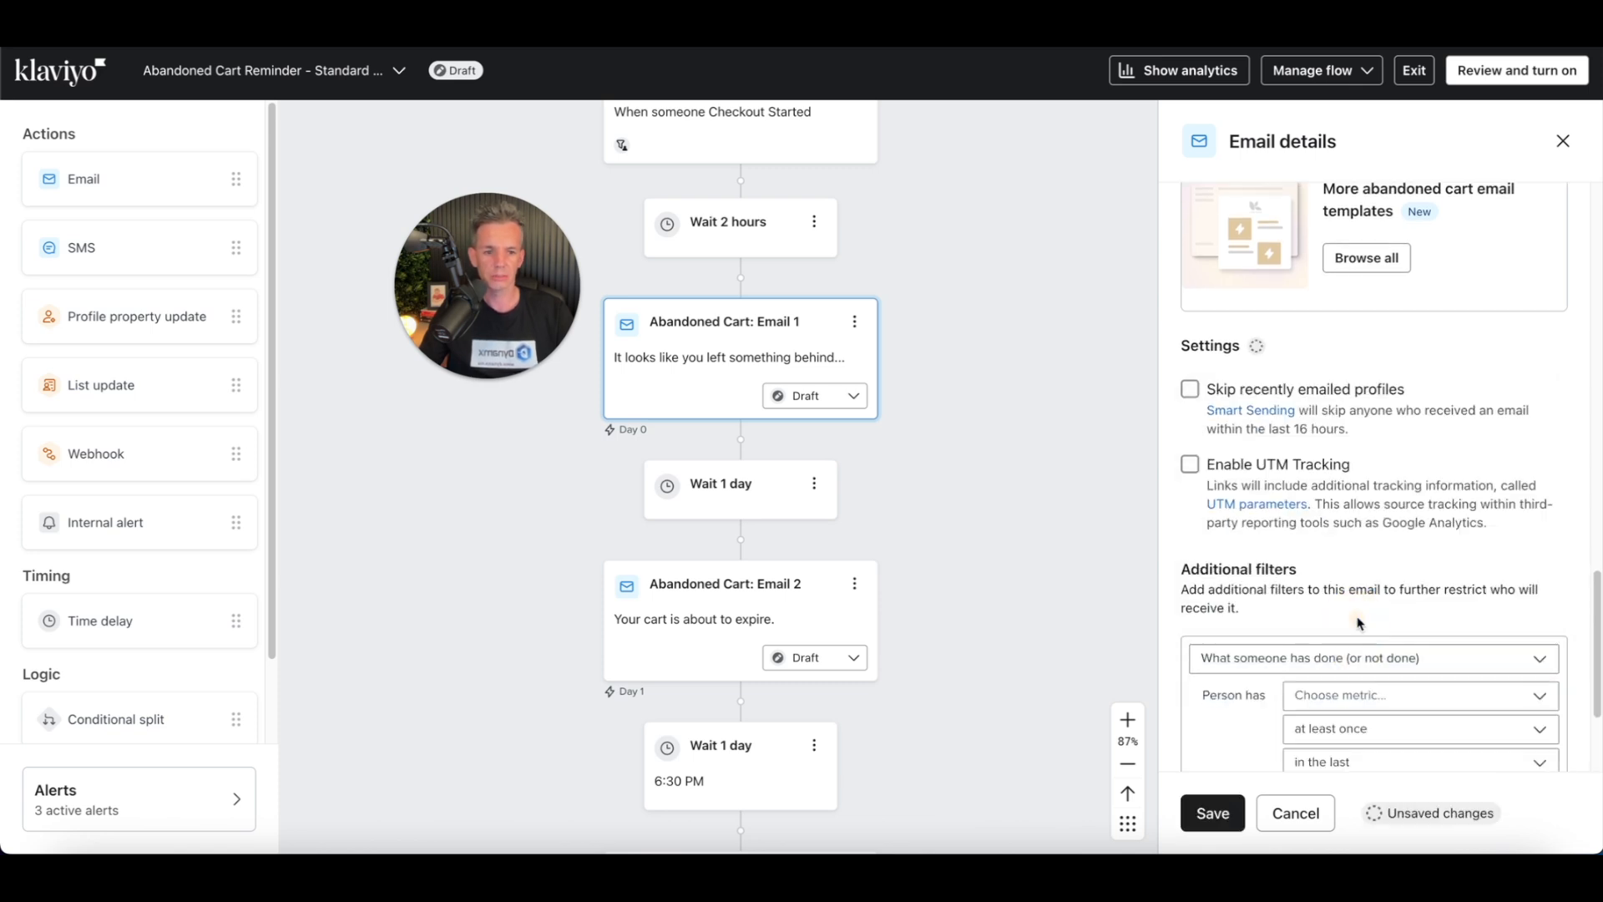
scroll(1480, 657, "down", 2)
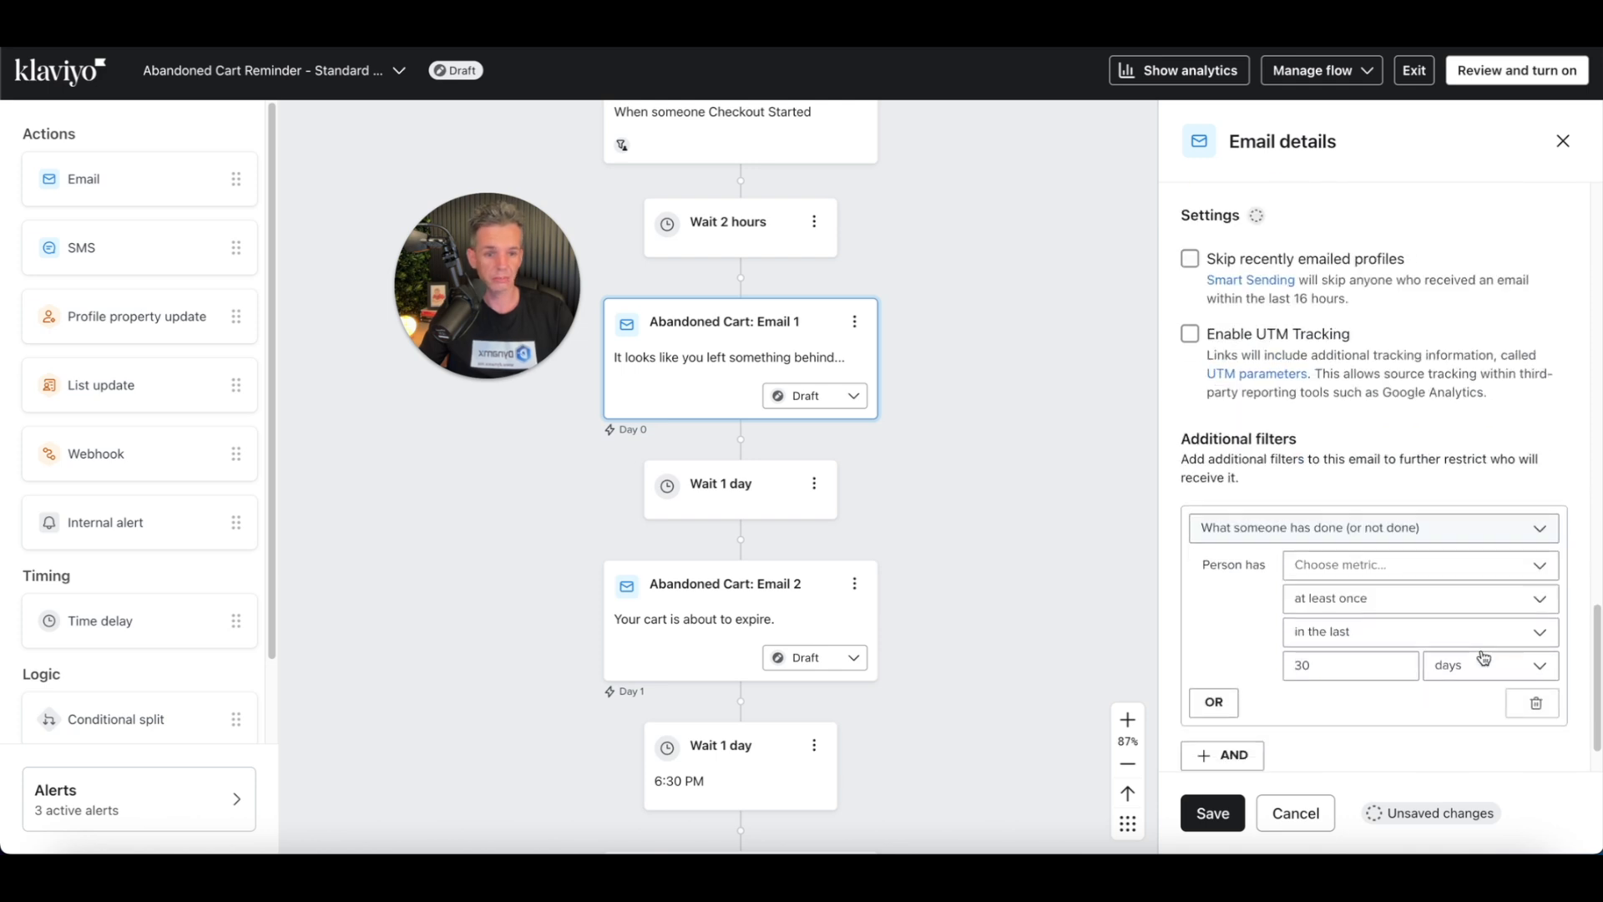
left_click(1464, 566)
type("plac")
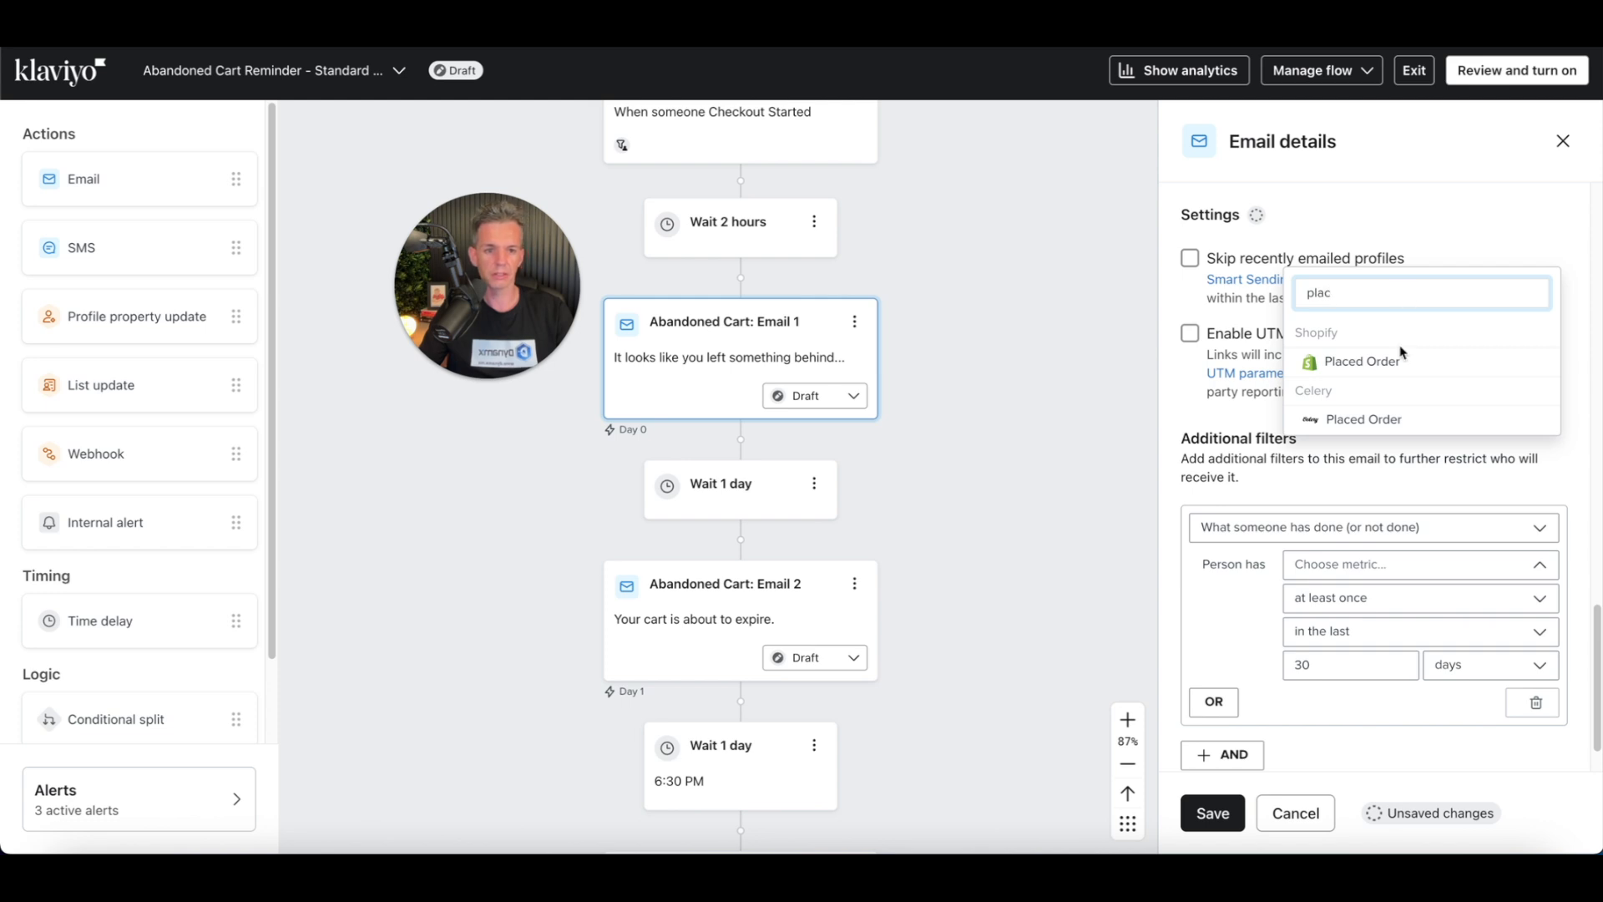
left_click(1361, 362)
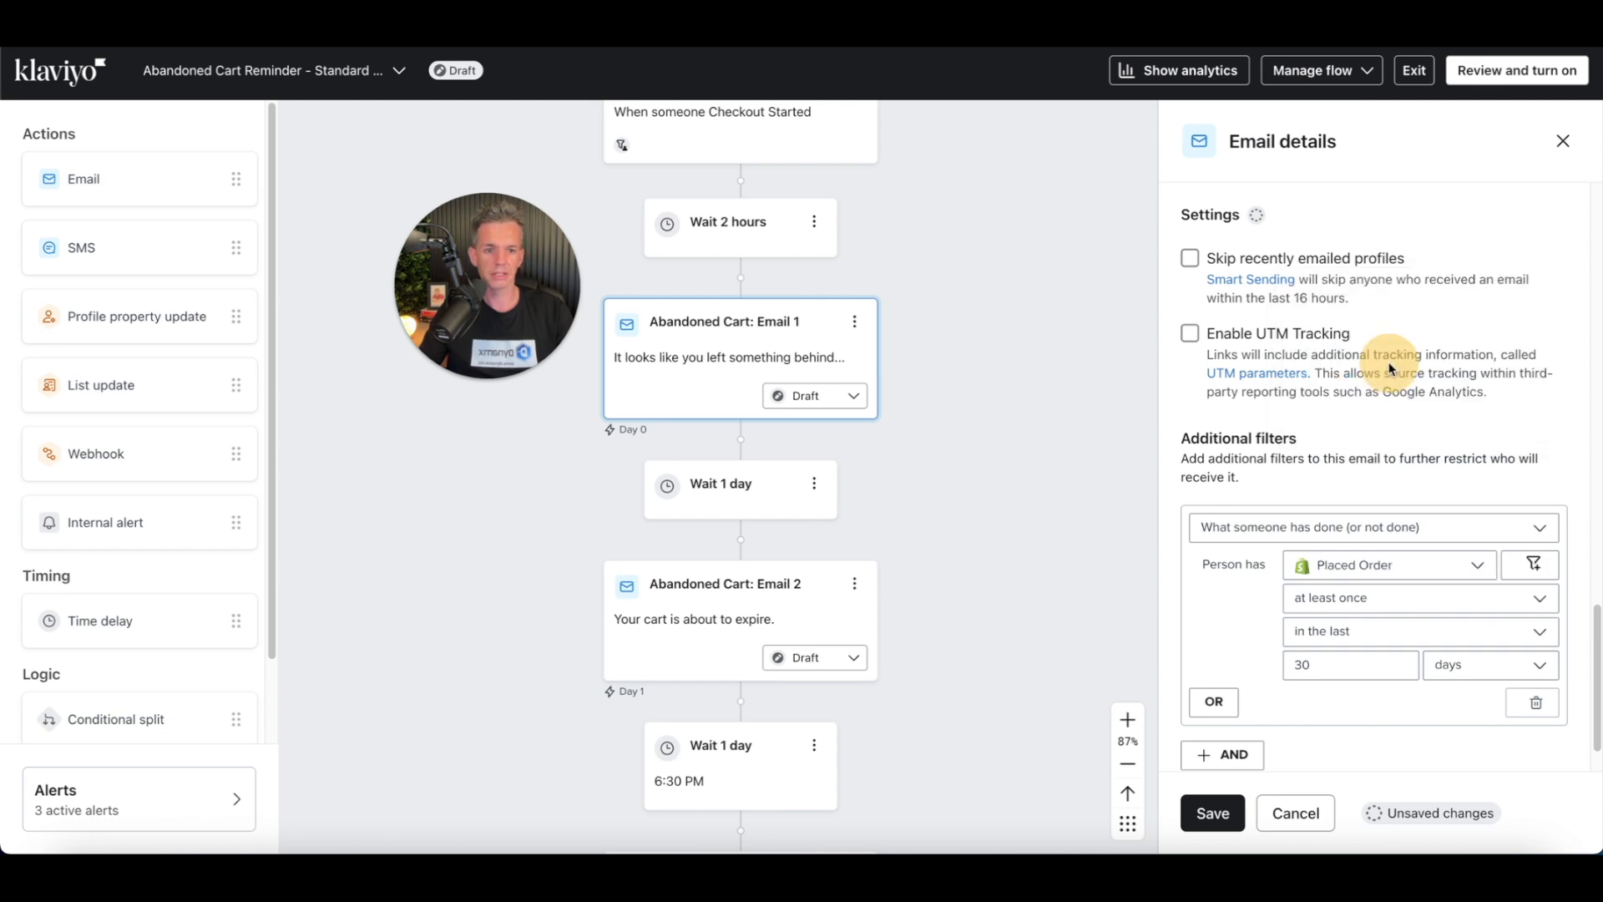
left_click(1385, 606)
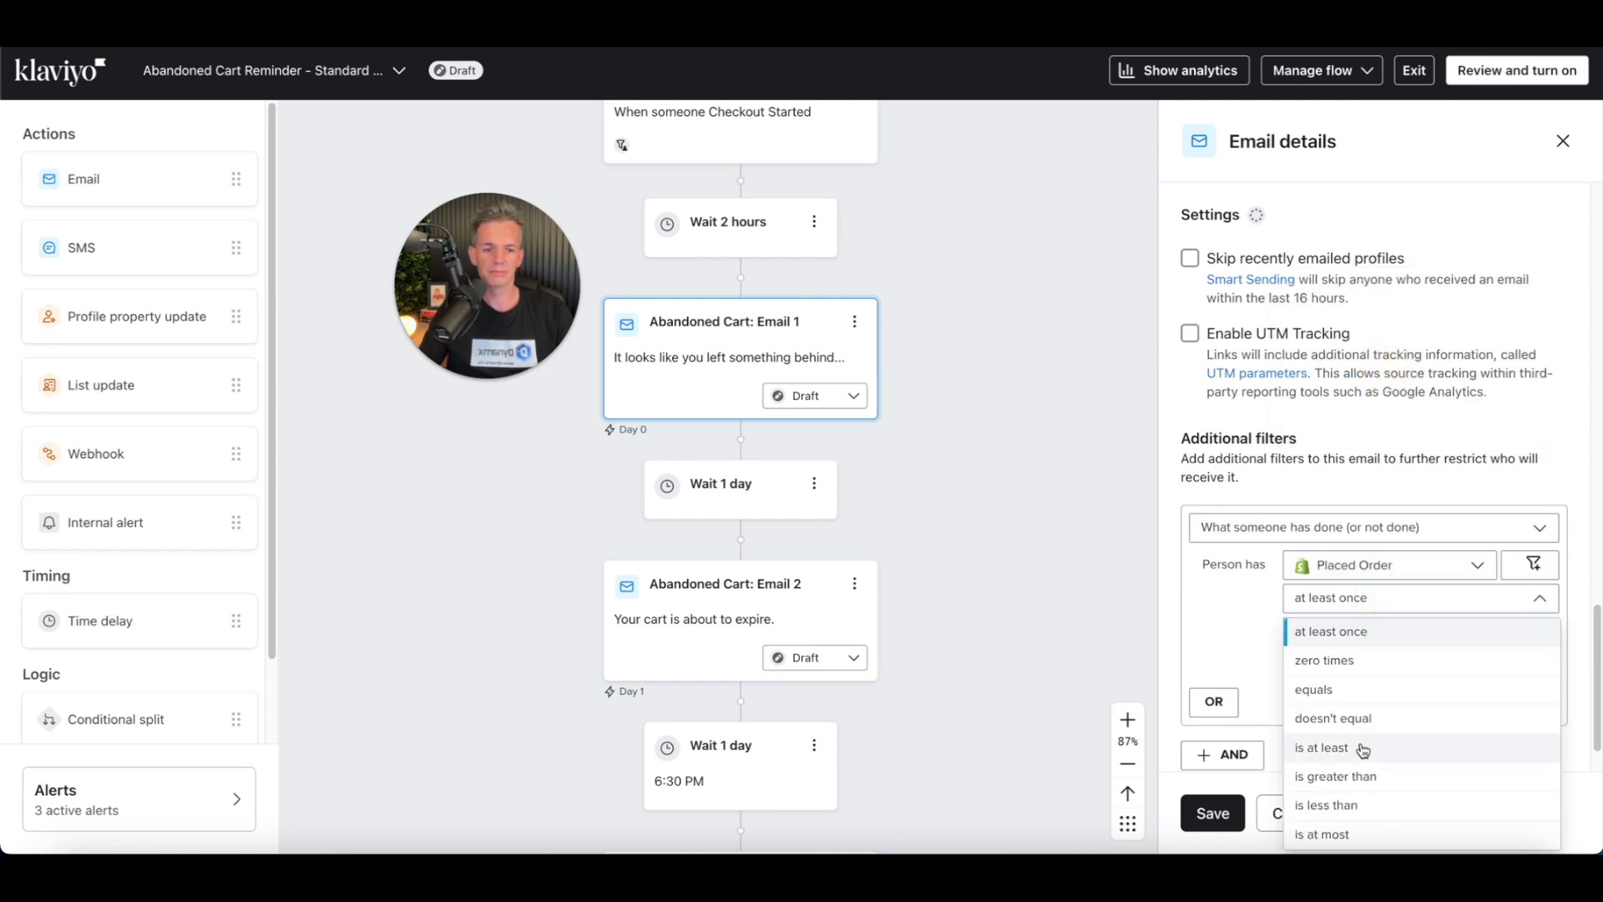
left_click(1351, 662)
left_click(1395, 631)
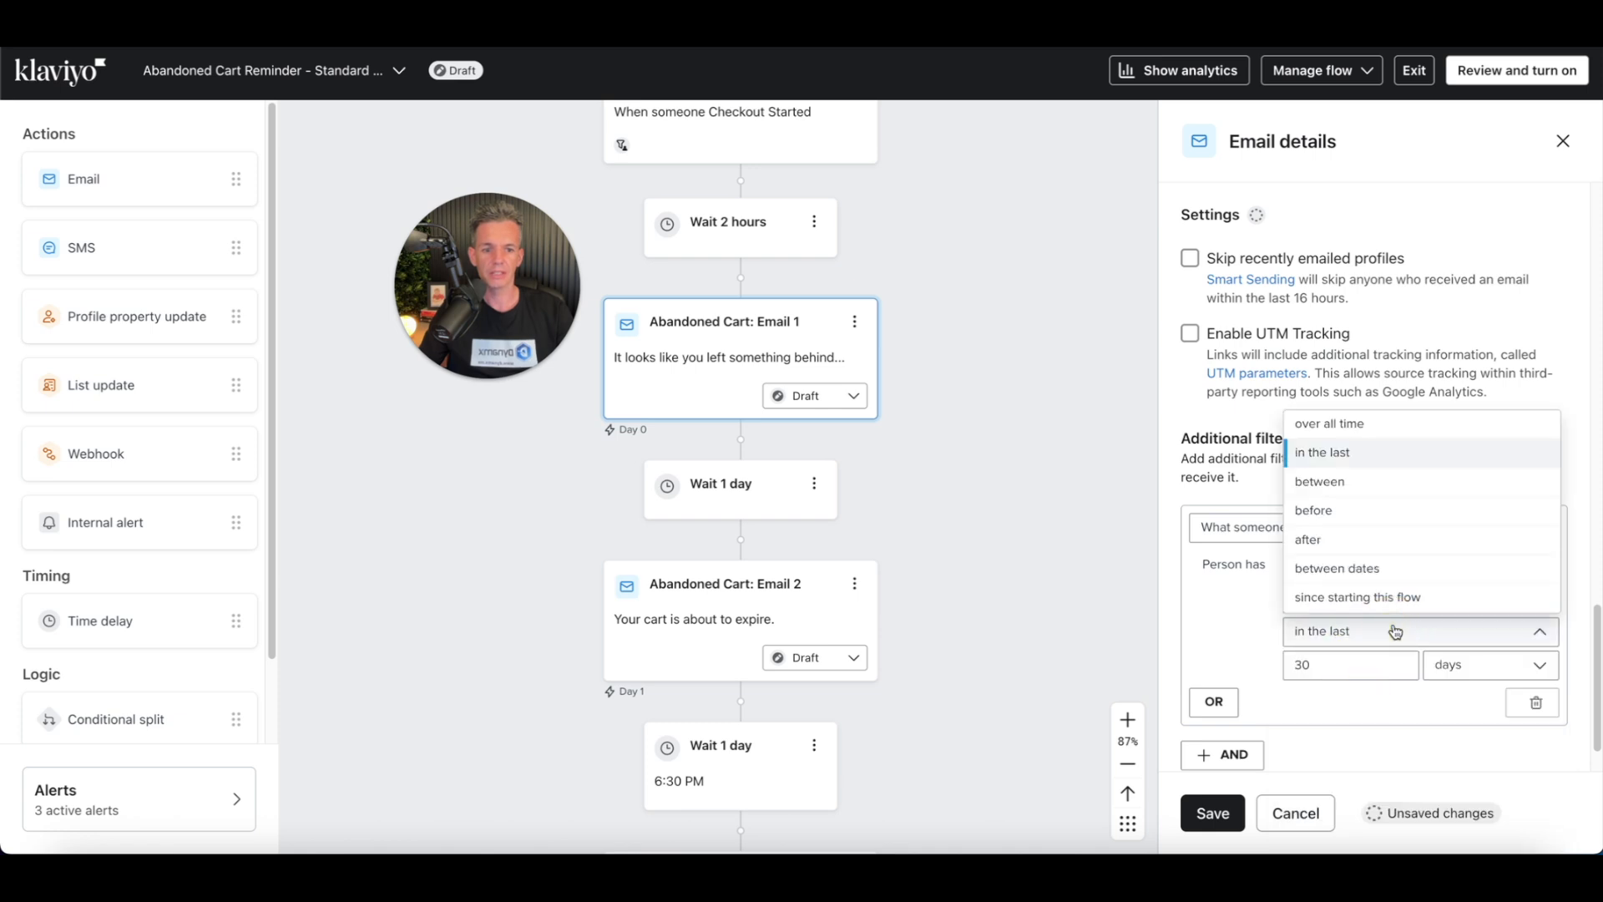
left_click(1378, 597)
left_click(1205, 824)
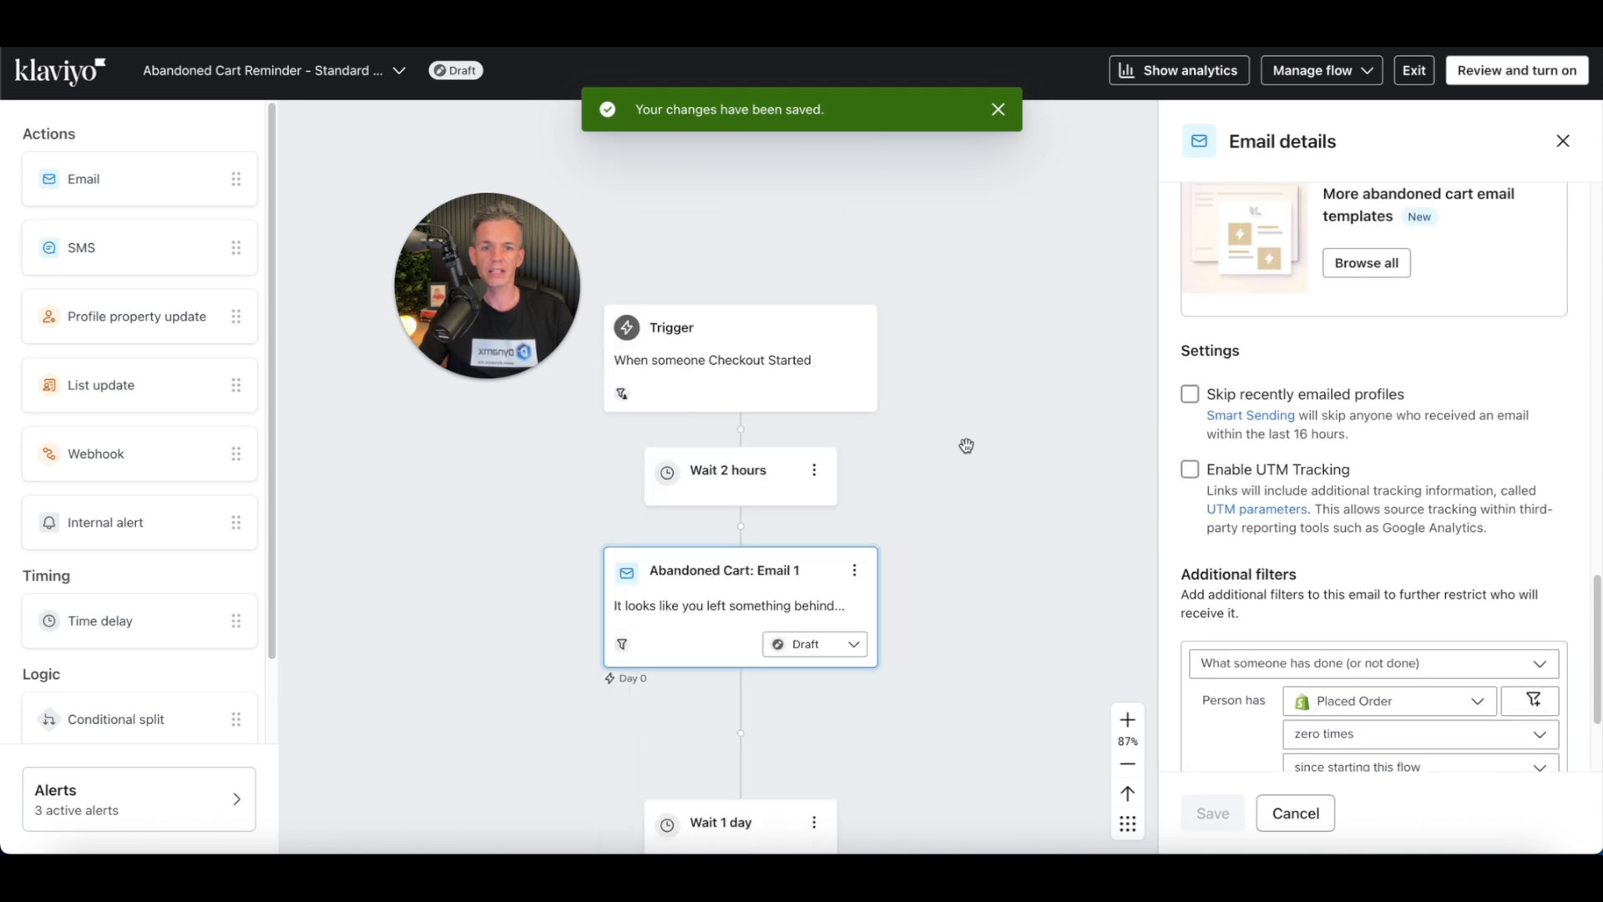
Step: Open the flow trigger to view its profile filters
left_click(787, 384)
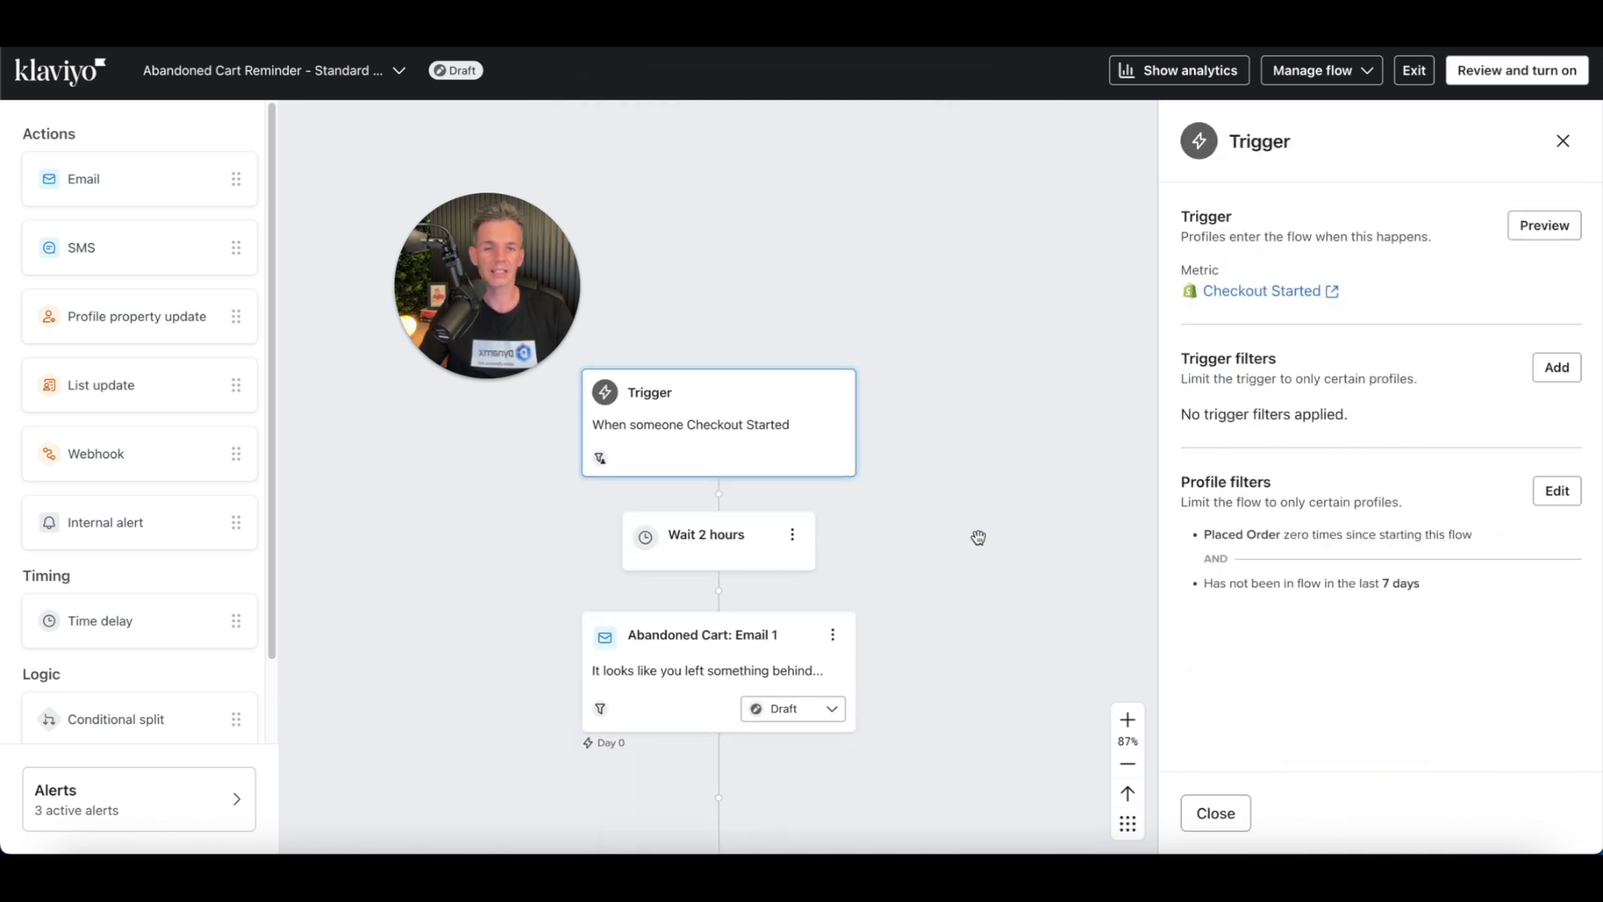
scroll(936, 567, "down", 5)
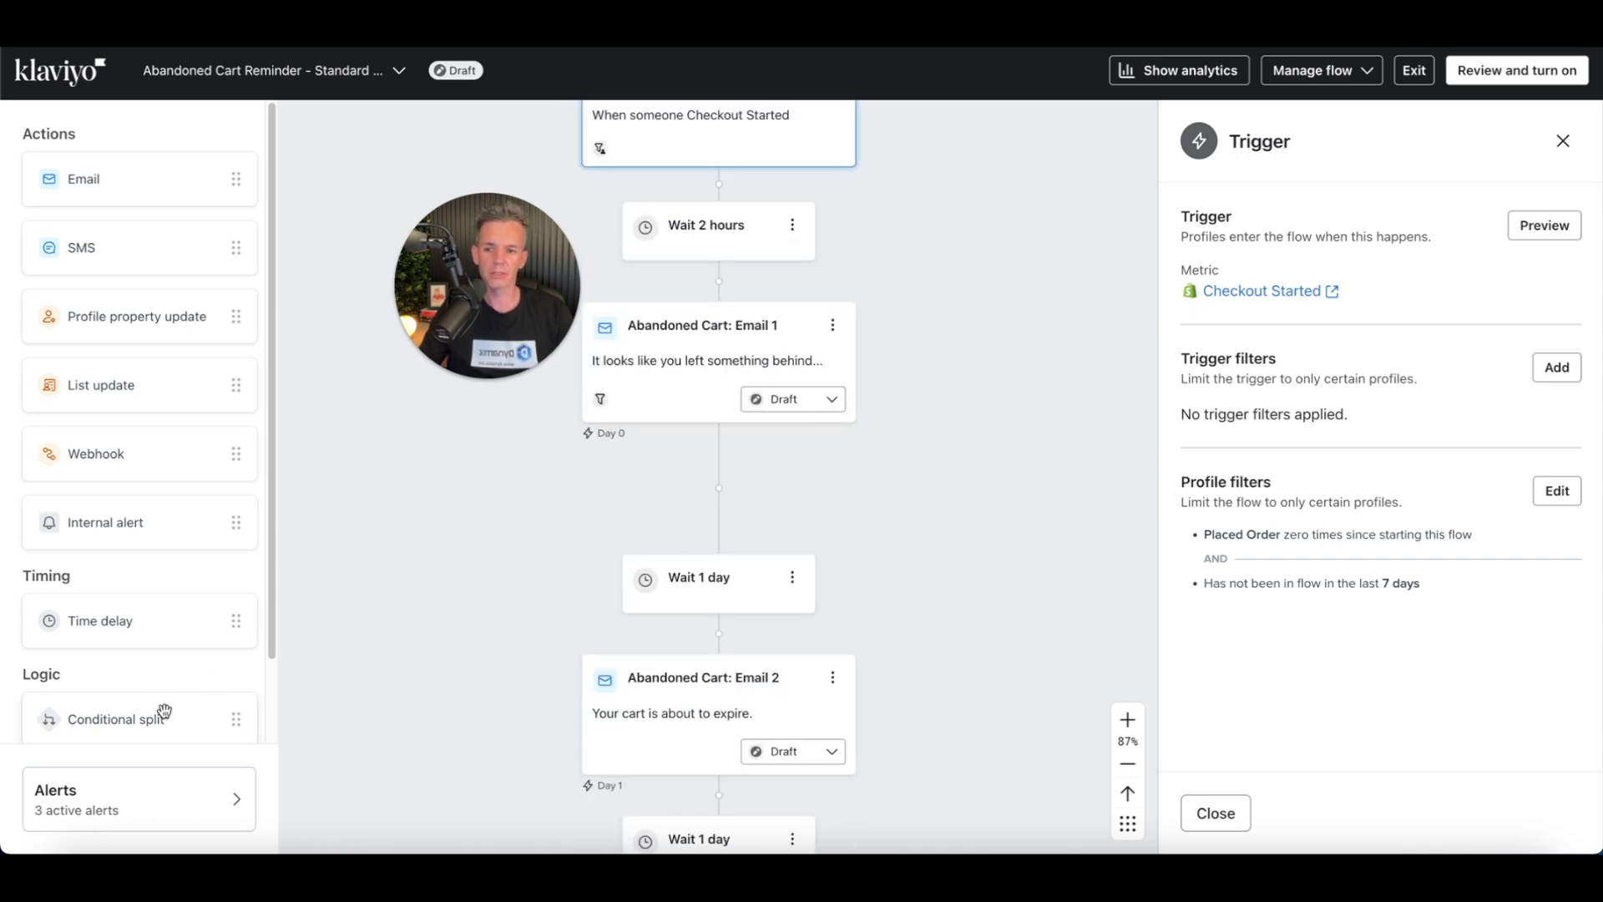
Step: Insert a Conditional split between the 2-hour wait and Email 1, open its condition options, and leave the flow
left_click_drag(107, 719, 703, 279)
left_click(1369, 382)
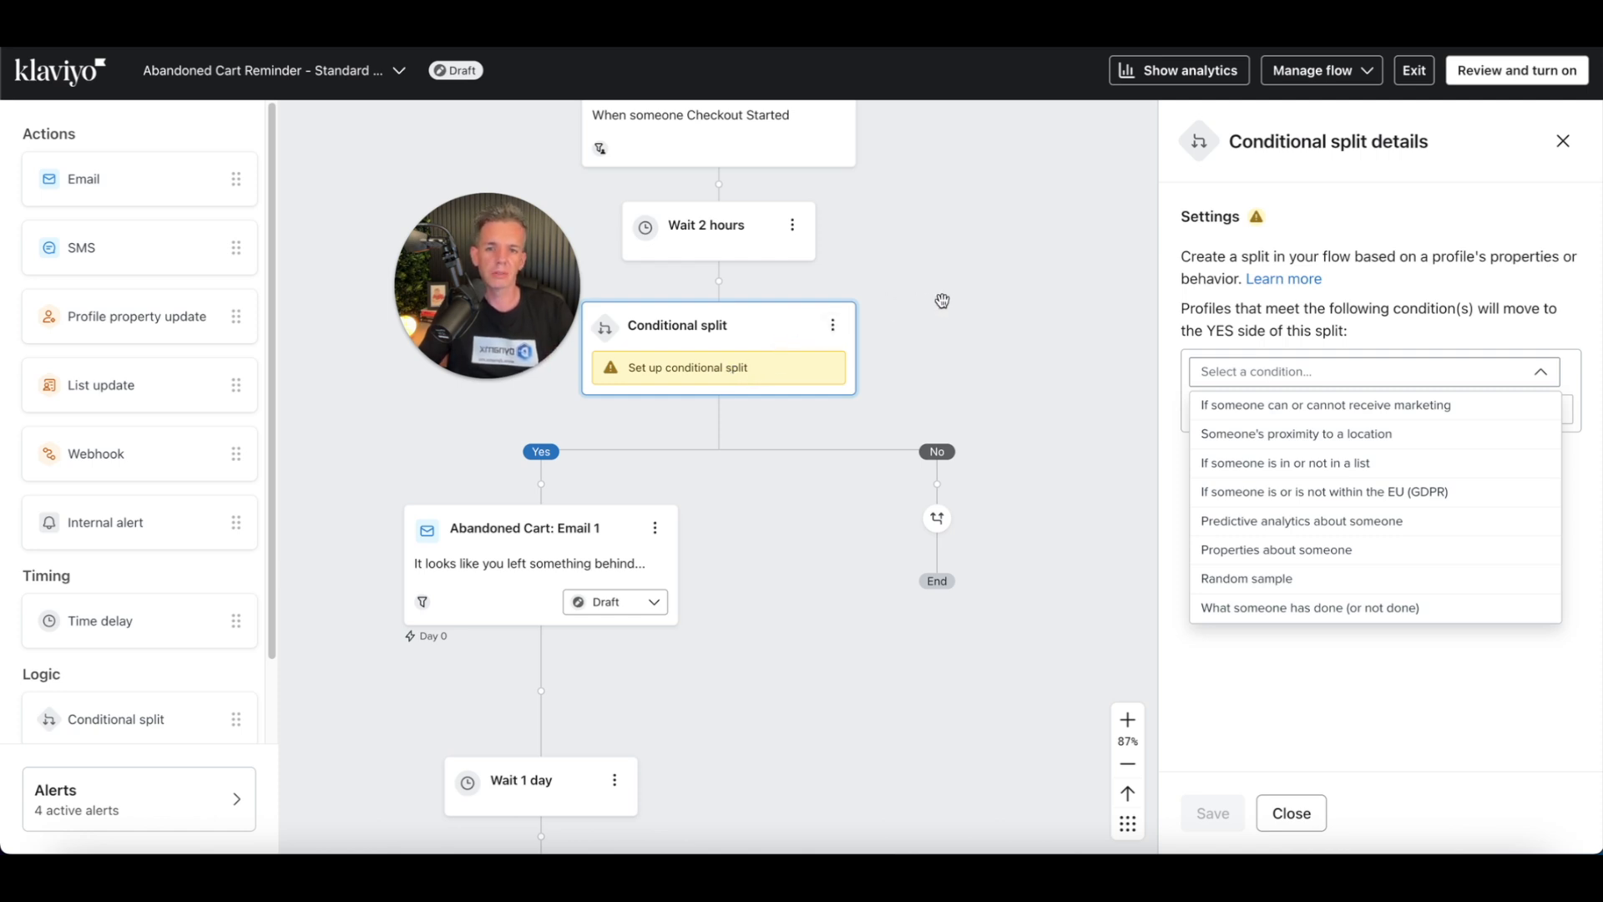
left_click(1411, 73)
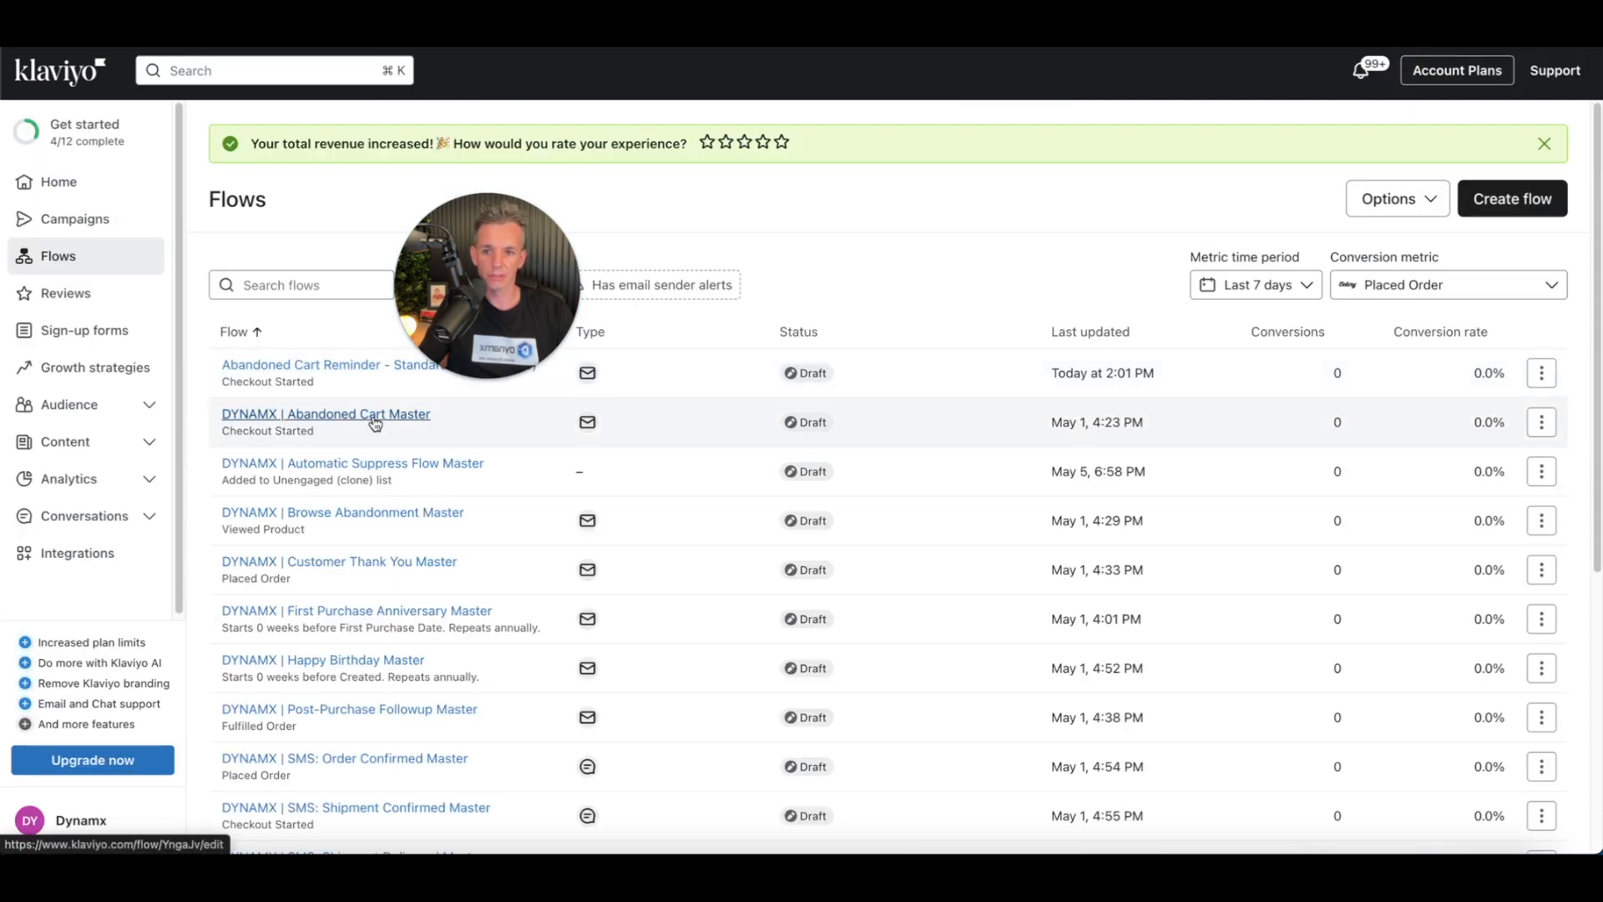
Step: Open the DYNAMX | Abandoned Cart Master flow to review its email sequence, then exit it
left_click(375, 422)
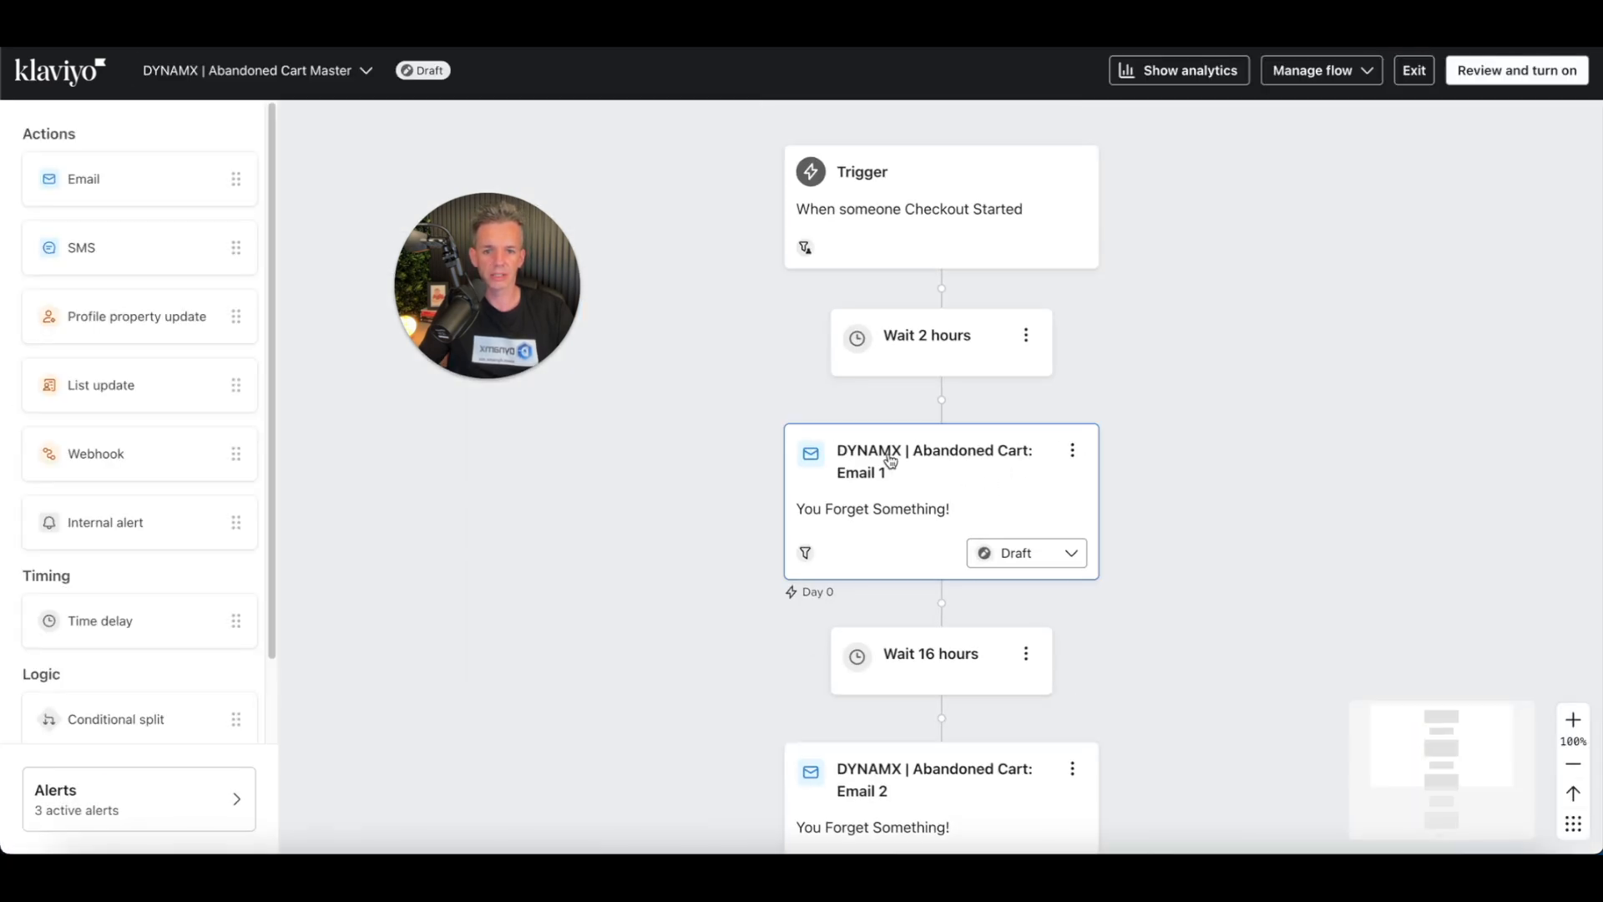
scroll(1161, 466, "down", 8)
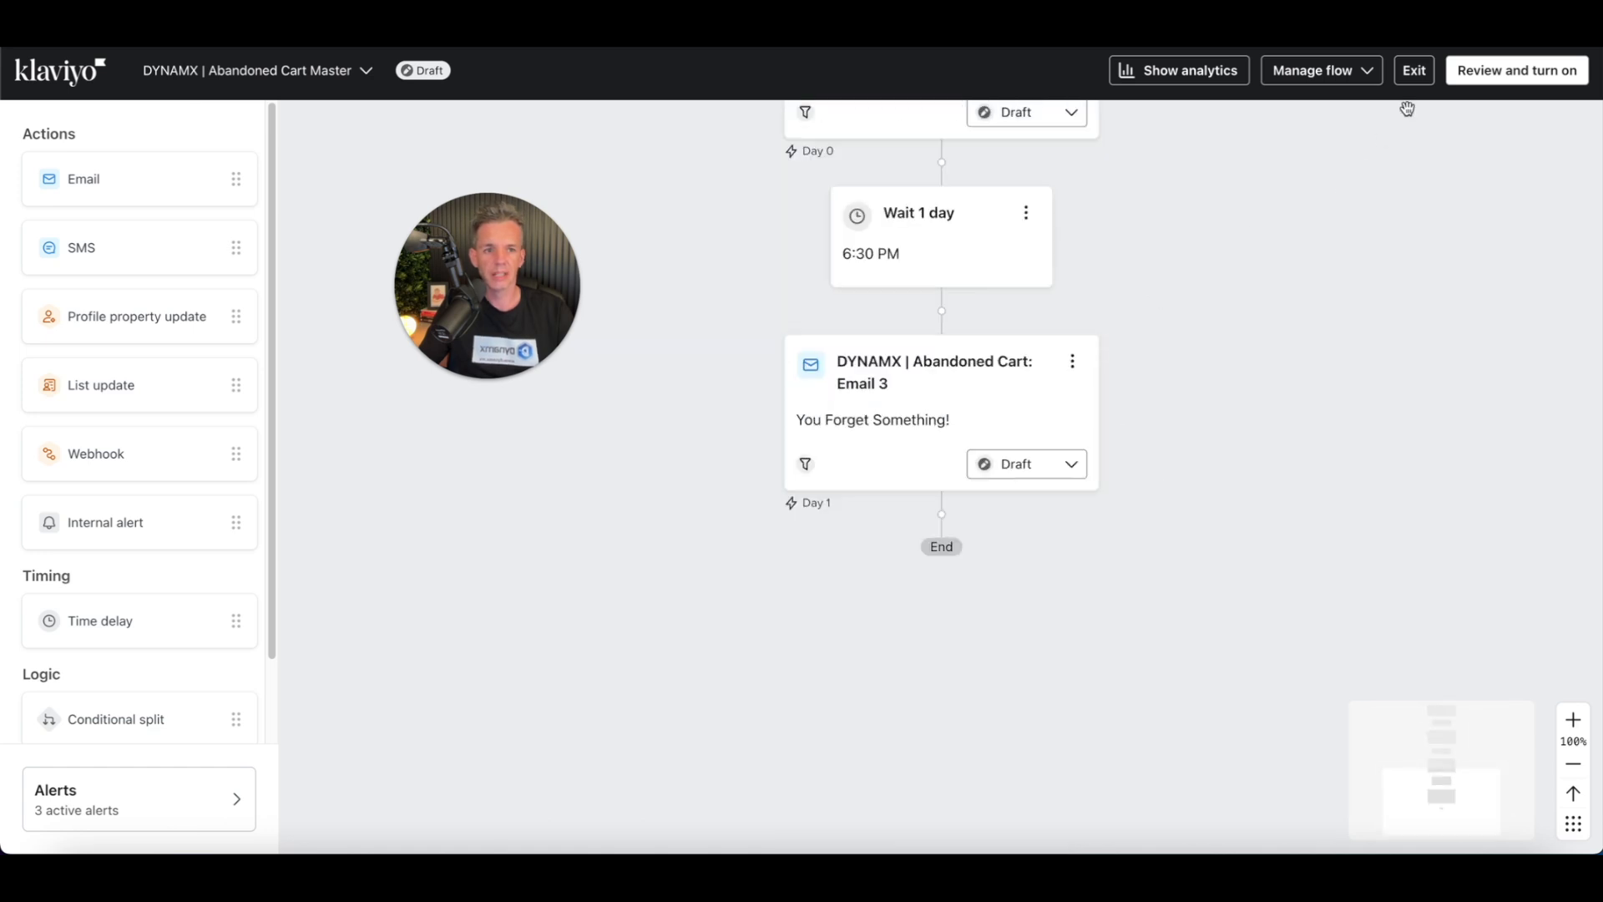
left_click(1415, 79)
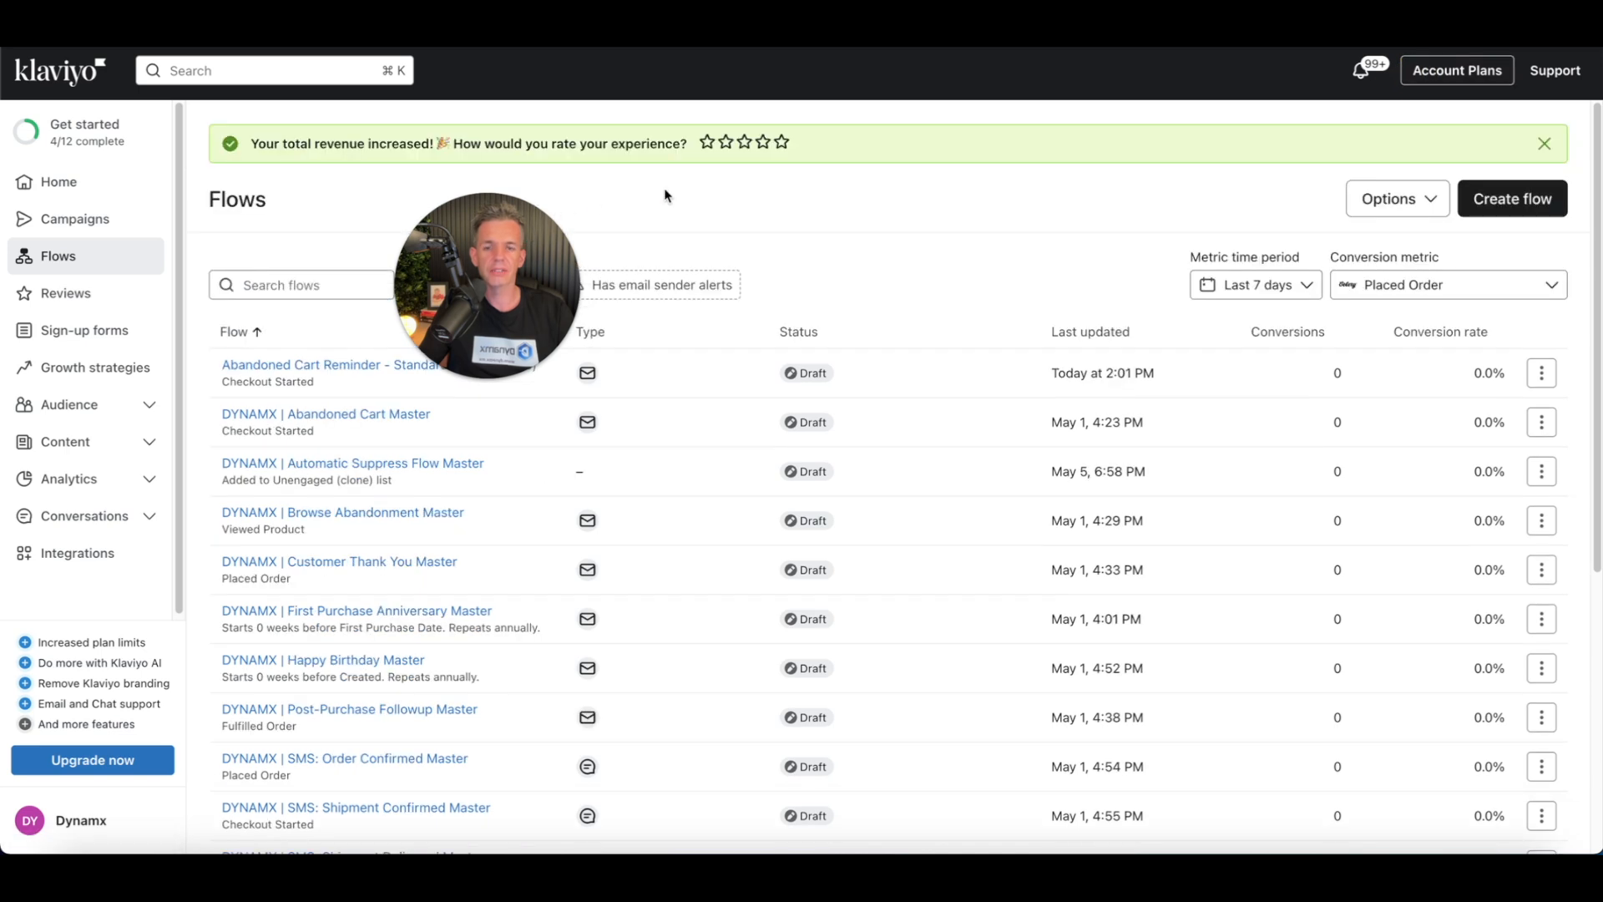